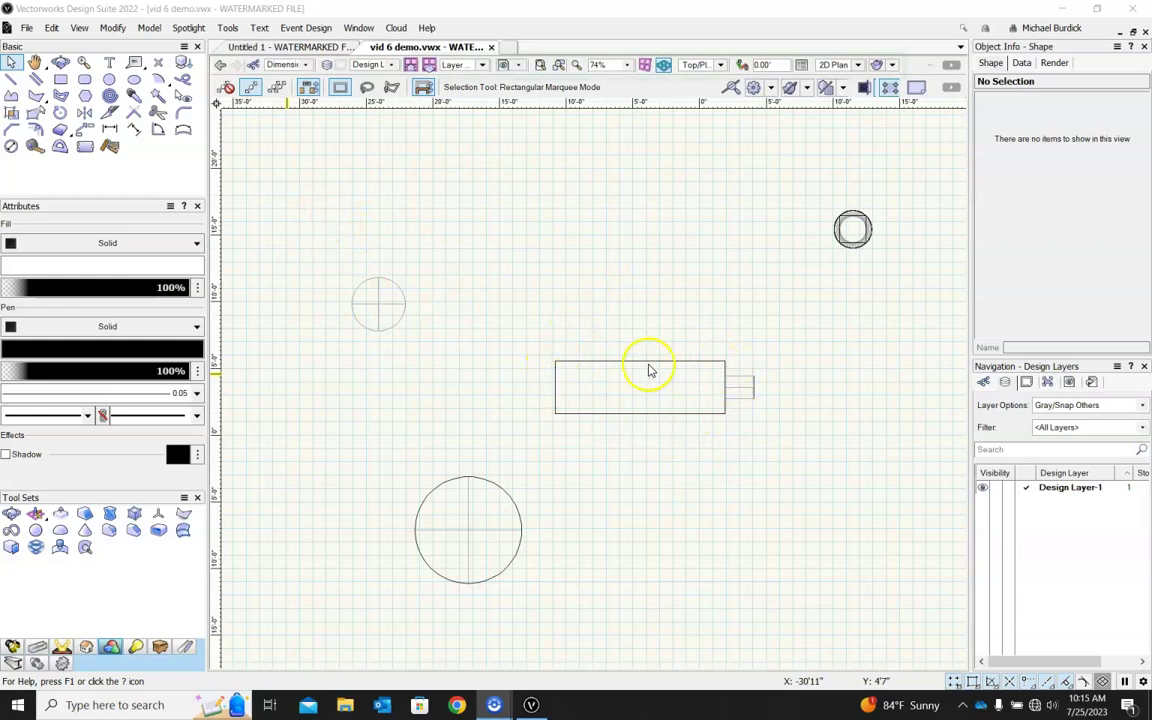
click(481, 65)
click(481, 65)
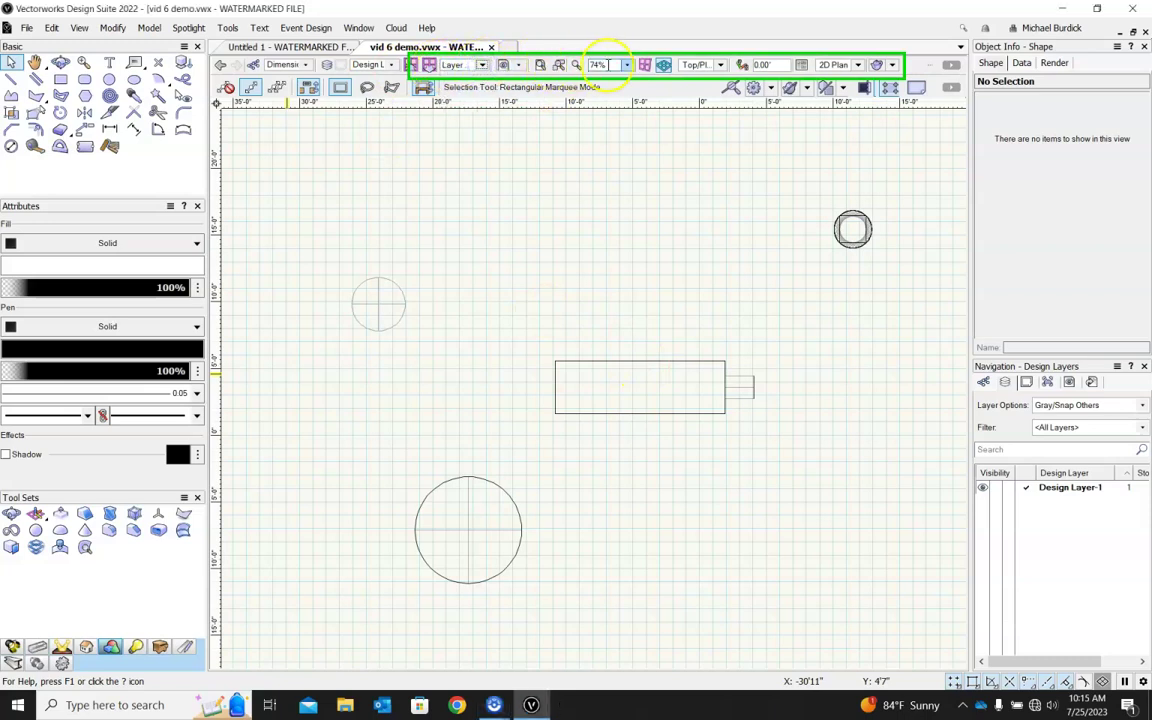
click(720, 65)
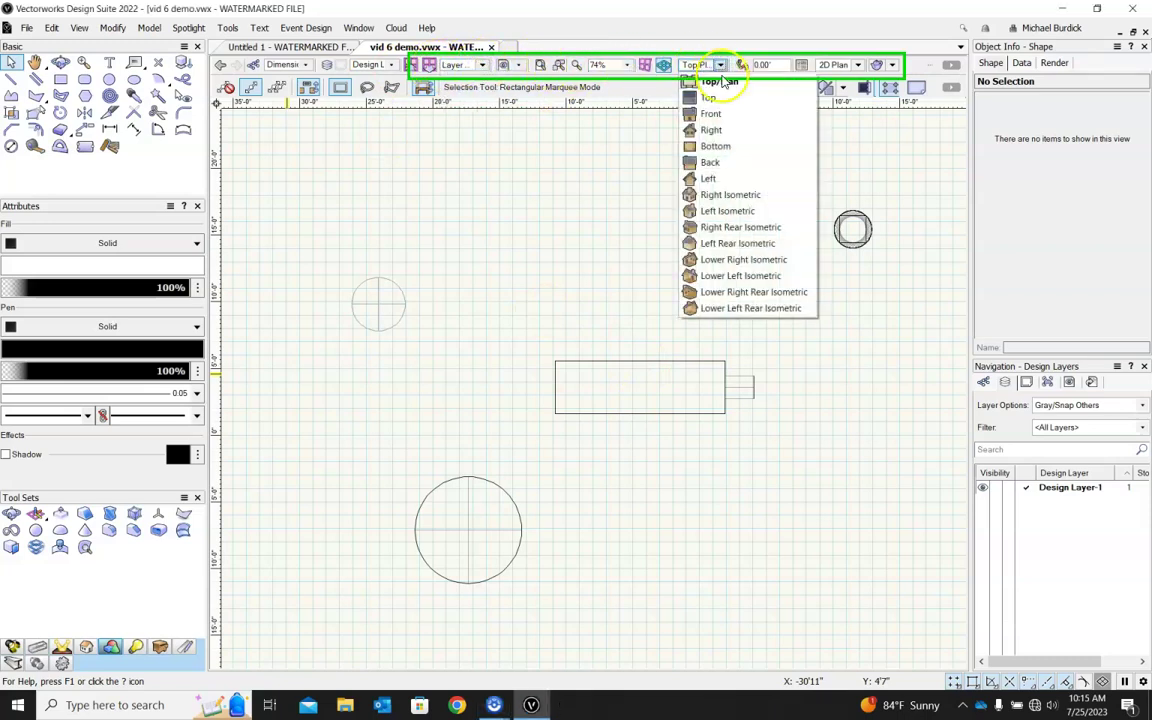
click(721, 65)
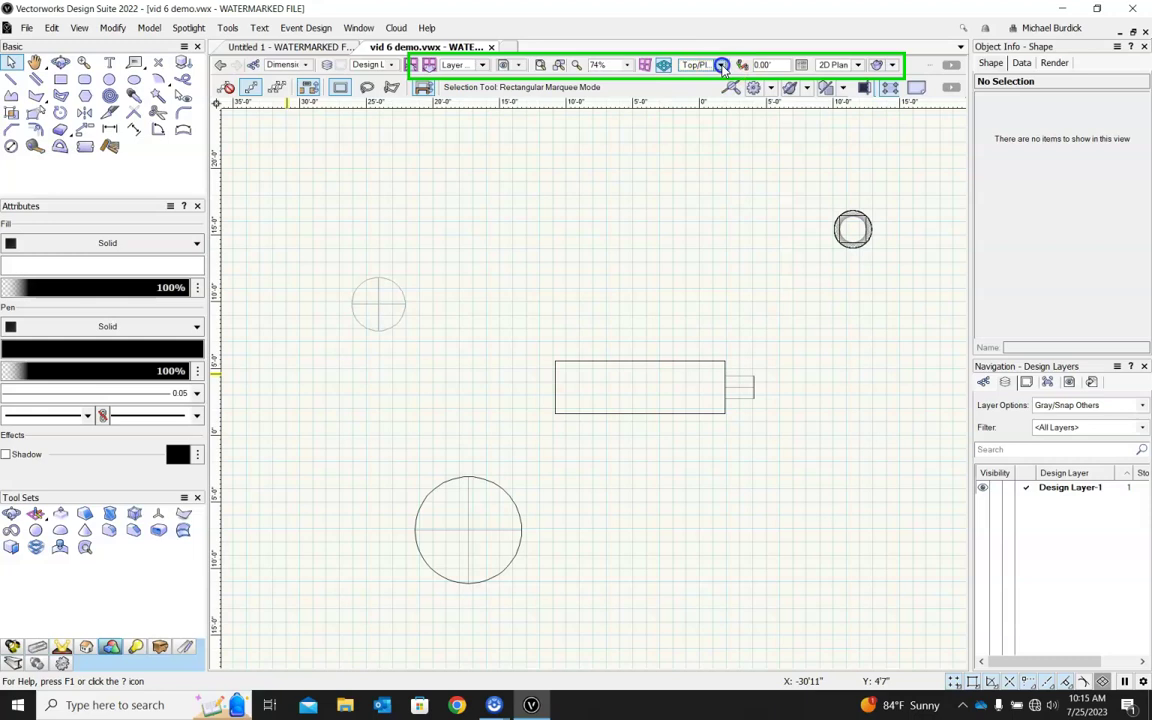
click(857, 65)
click(859, 82)
click(852, 229)
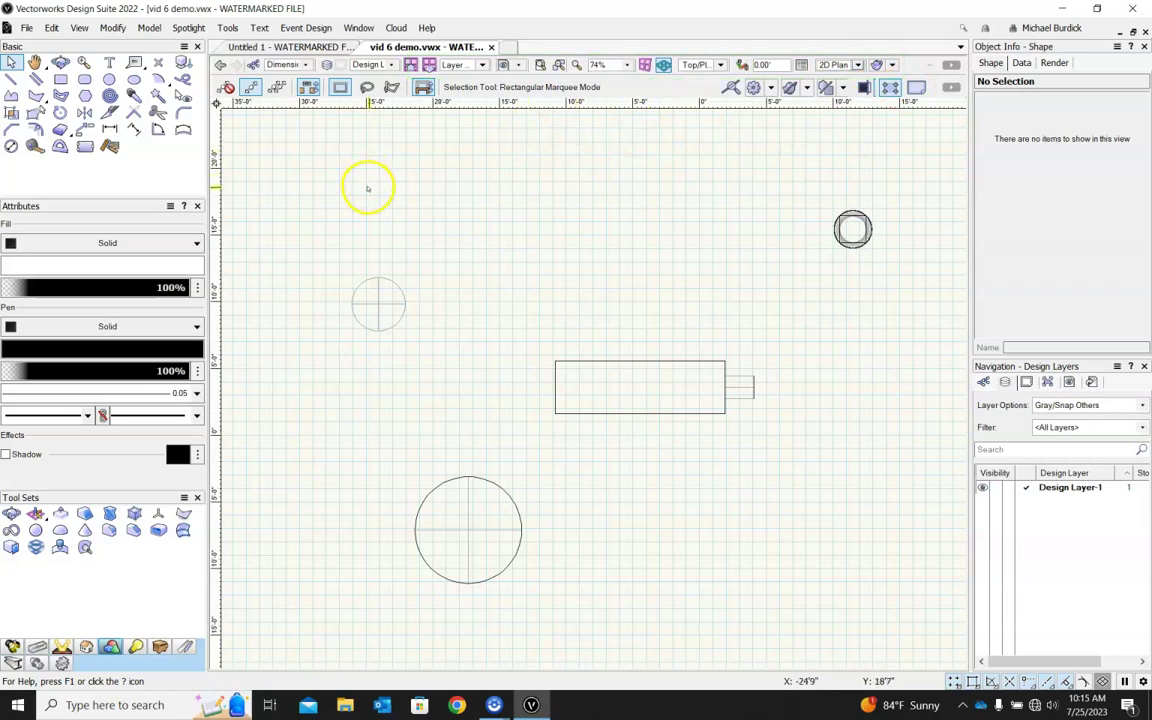
Orbit the plan into a tilted 3D view of the solids and return to the Top/Plan view
scroll(514, 226, down, 3)
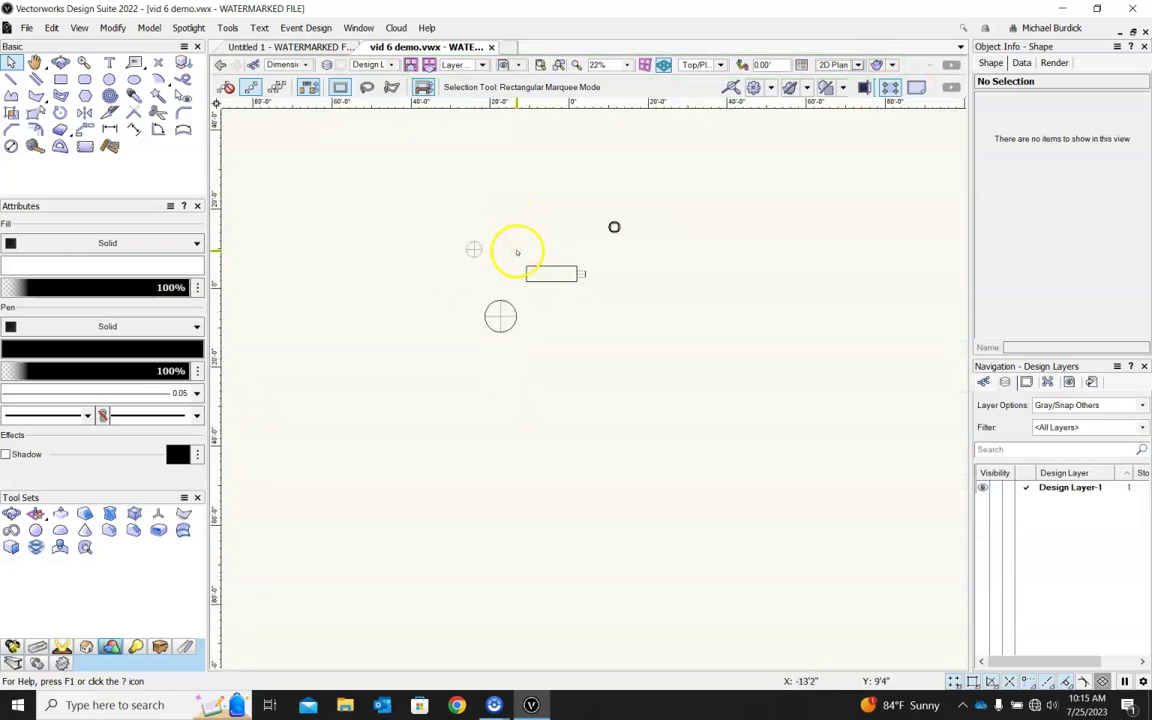
mouse_move(617, 303)
shift+middle_down()
mouse_move(607, 305)
mouse_move(573, 198)
mouse_move(560, 270)
shift+middle_up()
scroll(553, 270, up, 5)
scroll(560, 280, down, 3)
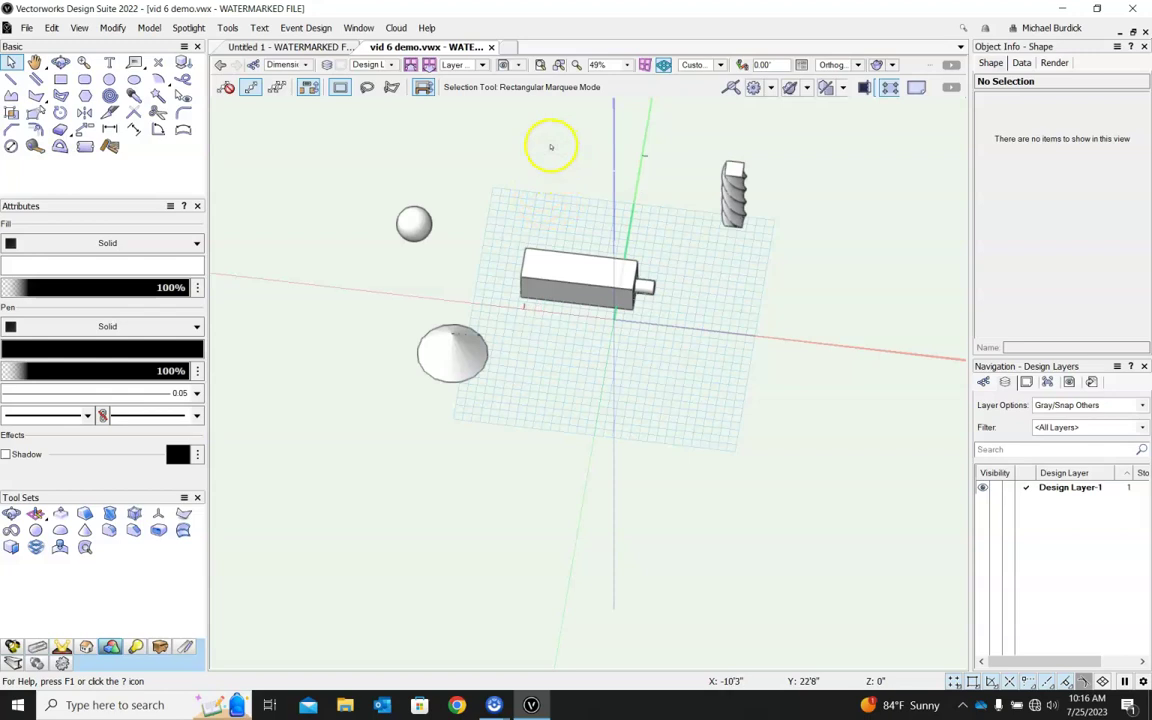
click(720, 65)
click(709, 80)
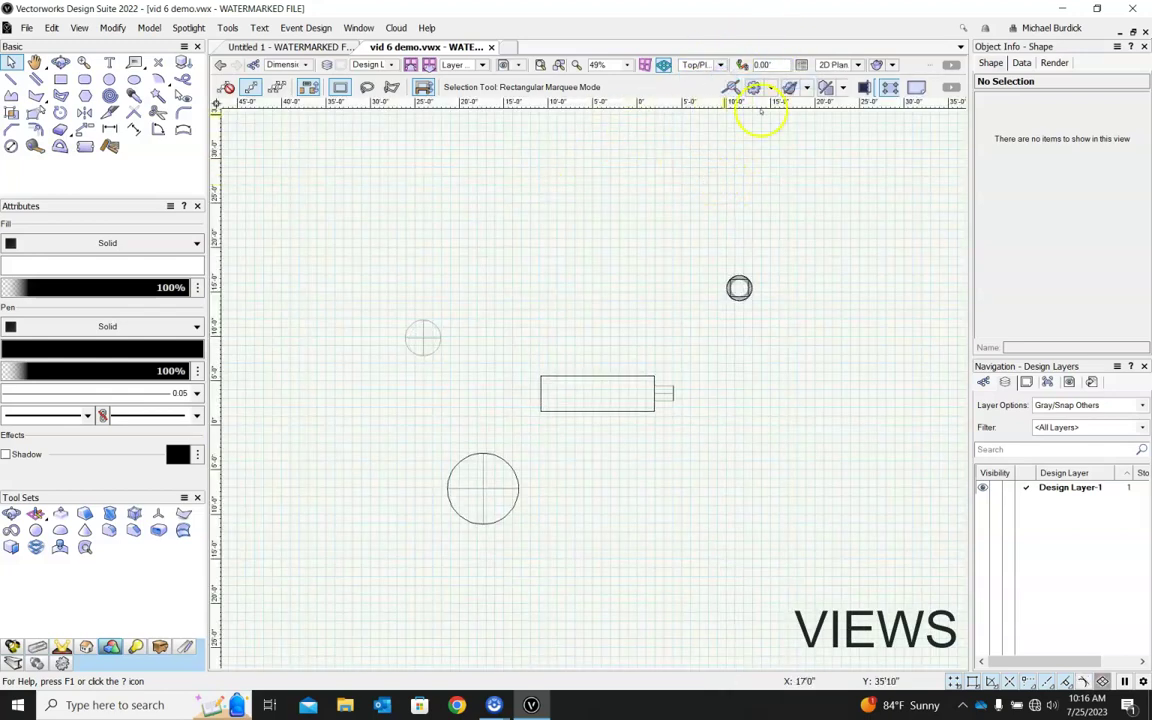
scroll(586, 315, up, 2)
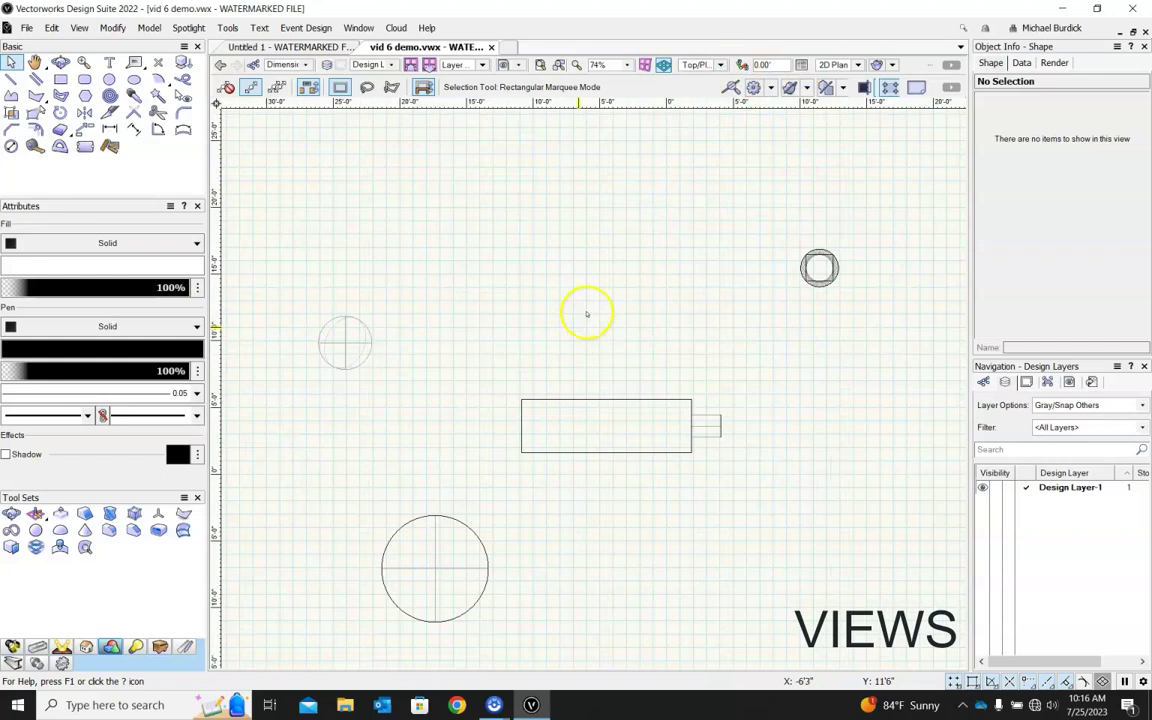
Examine the model in the Right, Left Rear Isometric and Front standard views, and orbit it to an angled view
click(723, 65)
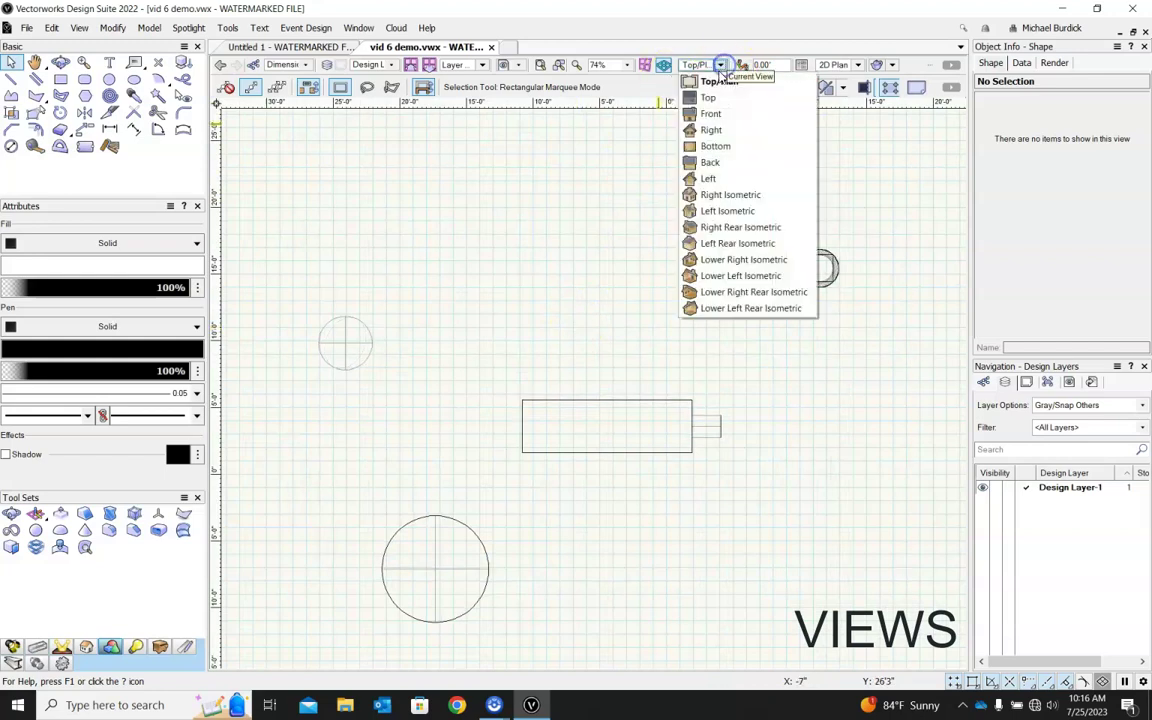
click(727, 131)
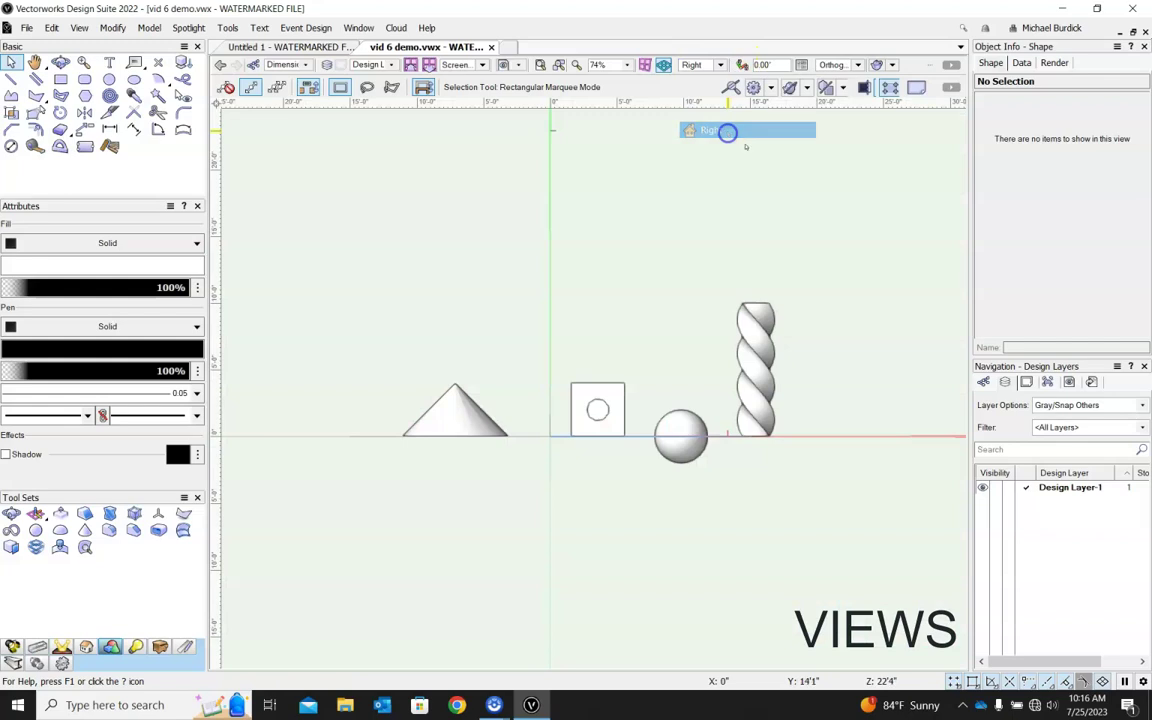
click(720, 66)
click(716, 256)
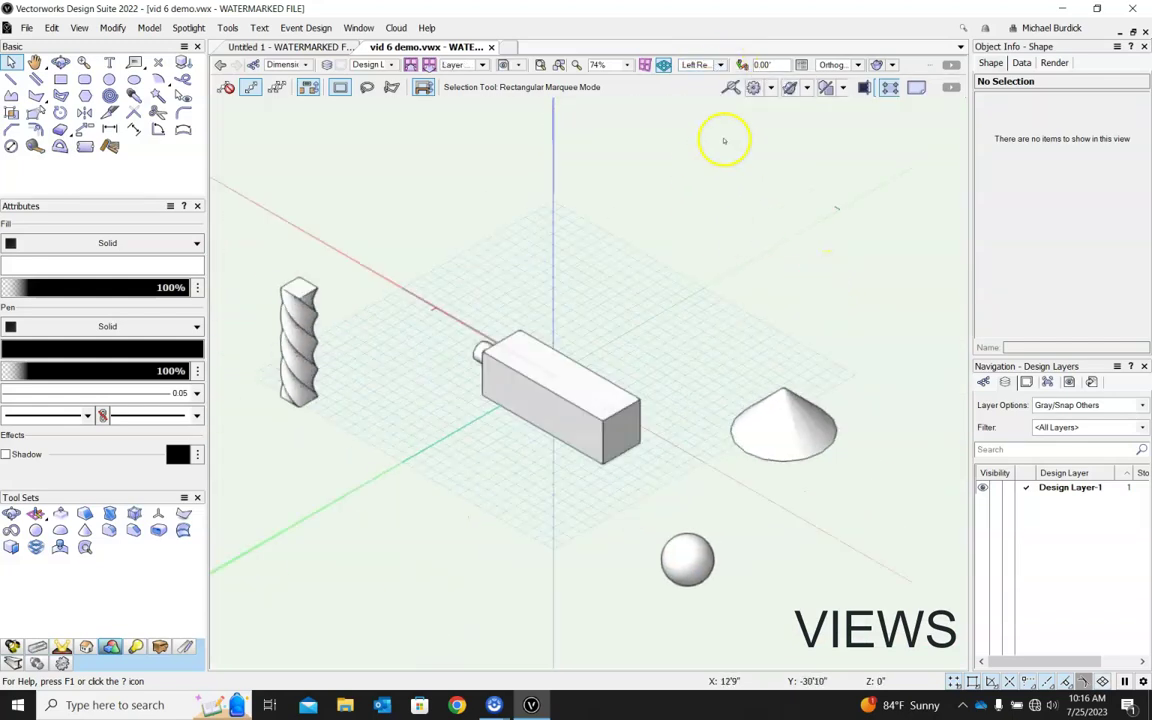
click(717, 65)
click(713, 122)
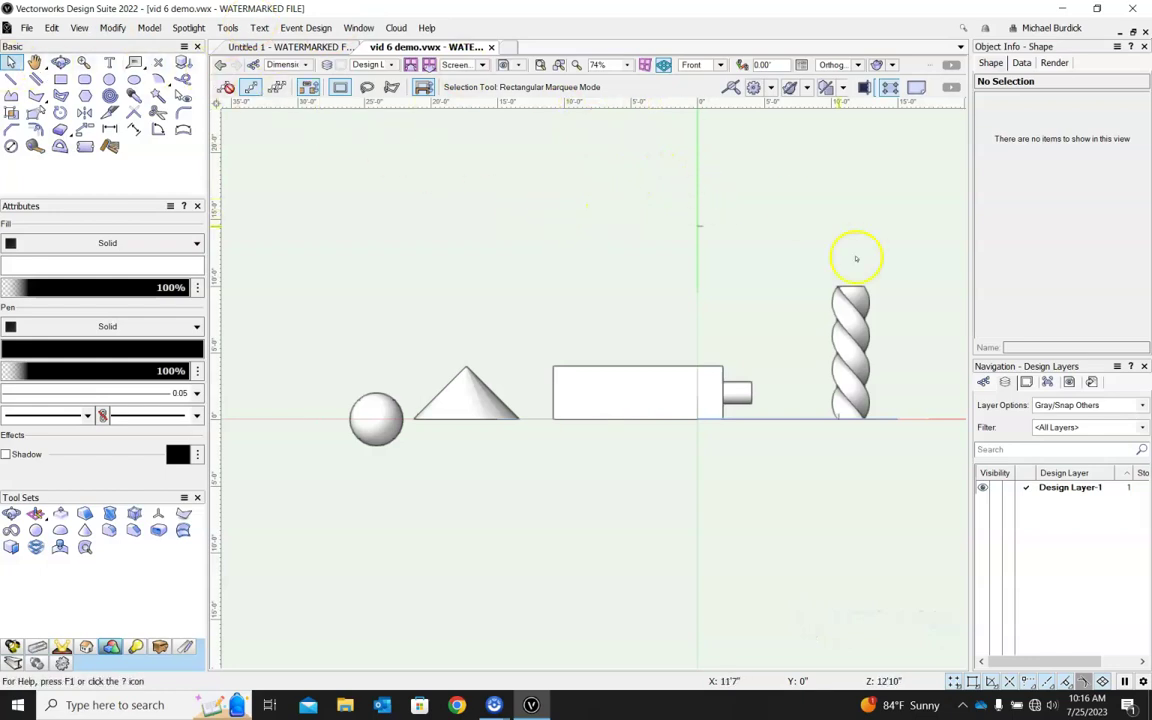
ctrl+middle_drag(659, 270, 769, 416)
scroll(769, 416, up, 2)
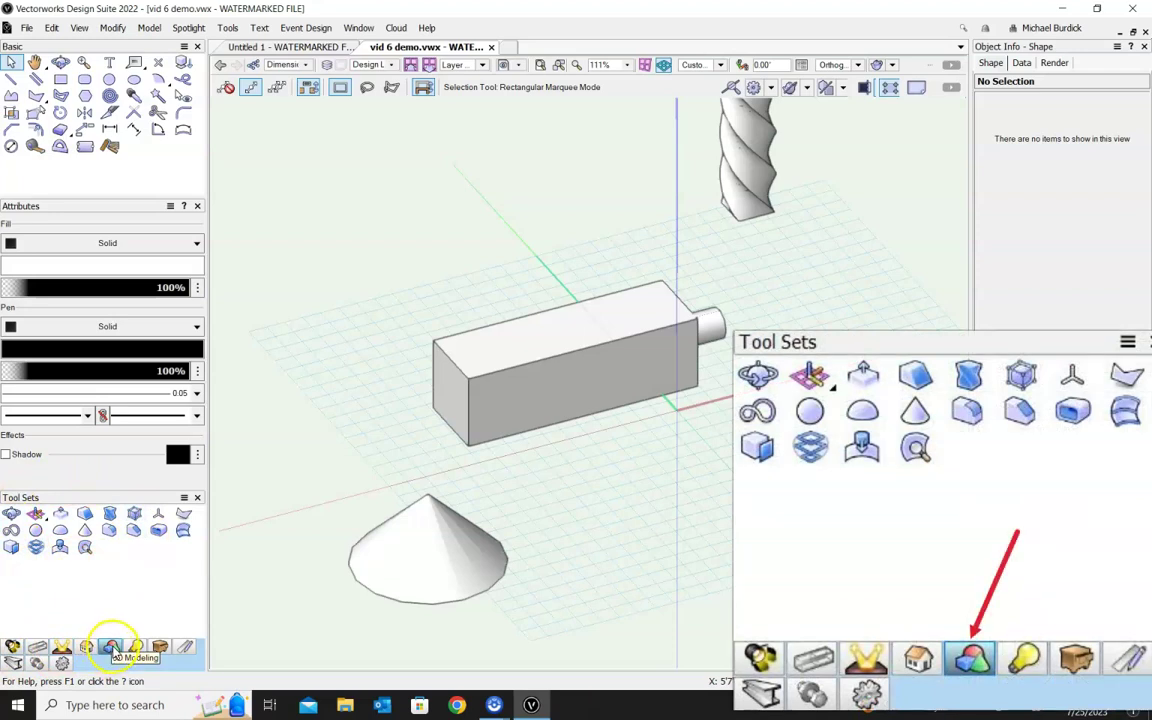
Examine the solids from several angles and distances with the 3D Modeling set's Flyover tool in View Center mode, and return to the Selection tool
click(111, 649)
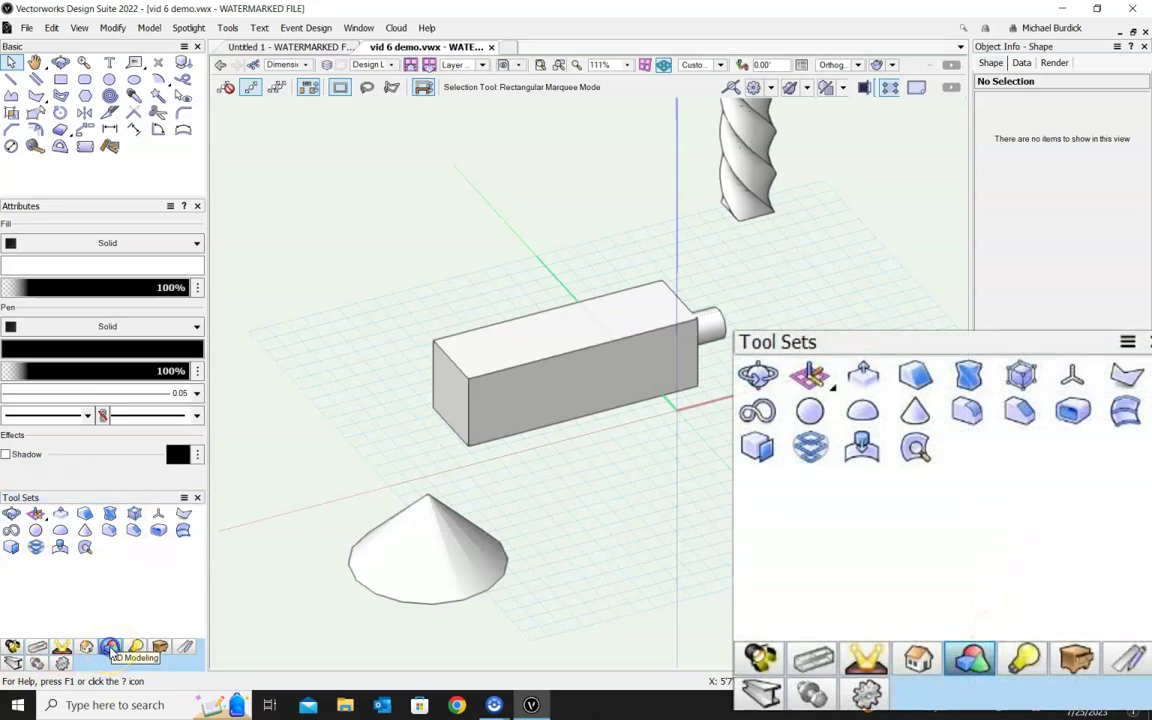
click(10, 516)
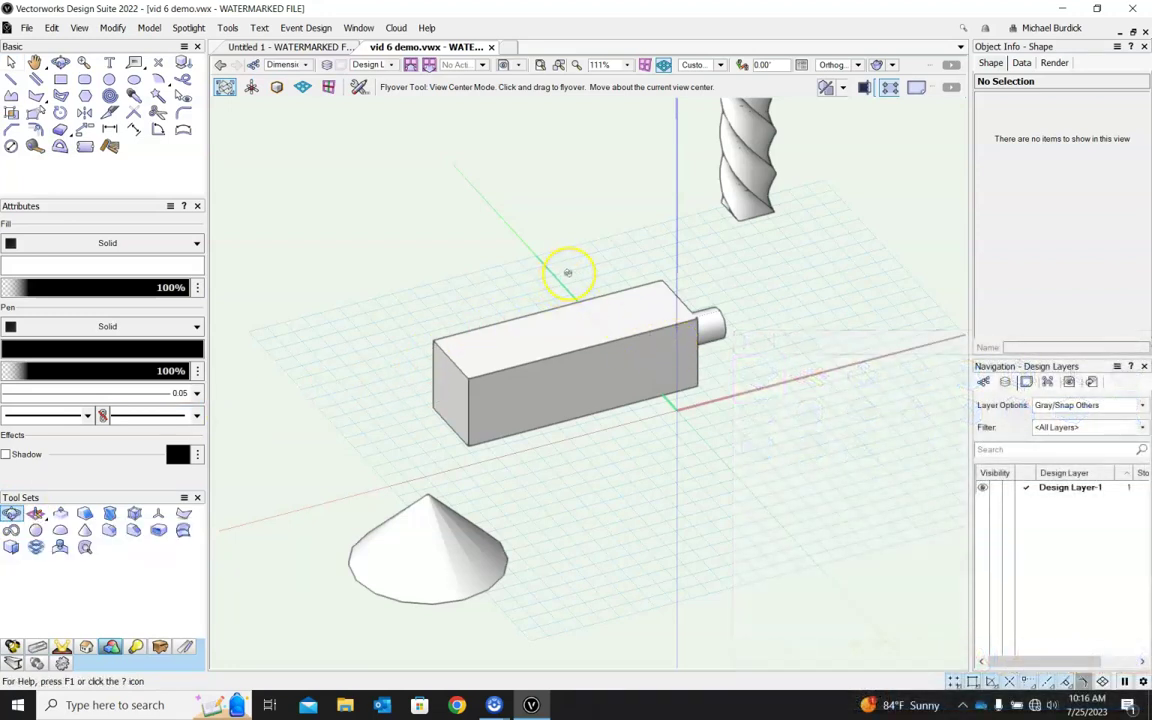
drag(568, 272, 753, 193)
drag(350, 316, 386, 373)
scroll(476, 298, down, 10)
scroll(478, 298, up, 8)
scroll(478, 298, down, 5)
drag(562, 313, 404, 314)
scroll(553, 257, up, 8)
scroll(556, 259, down, 4)
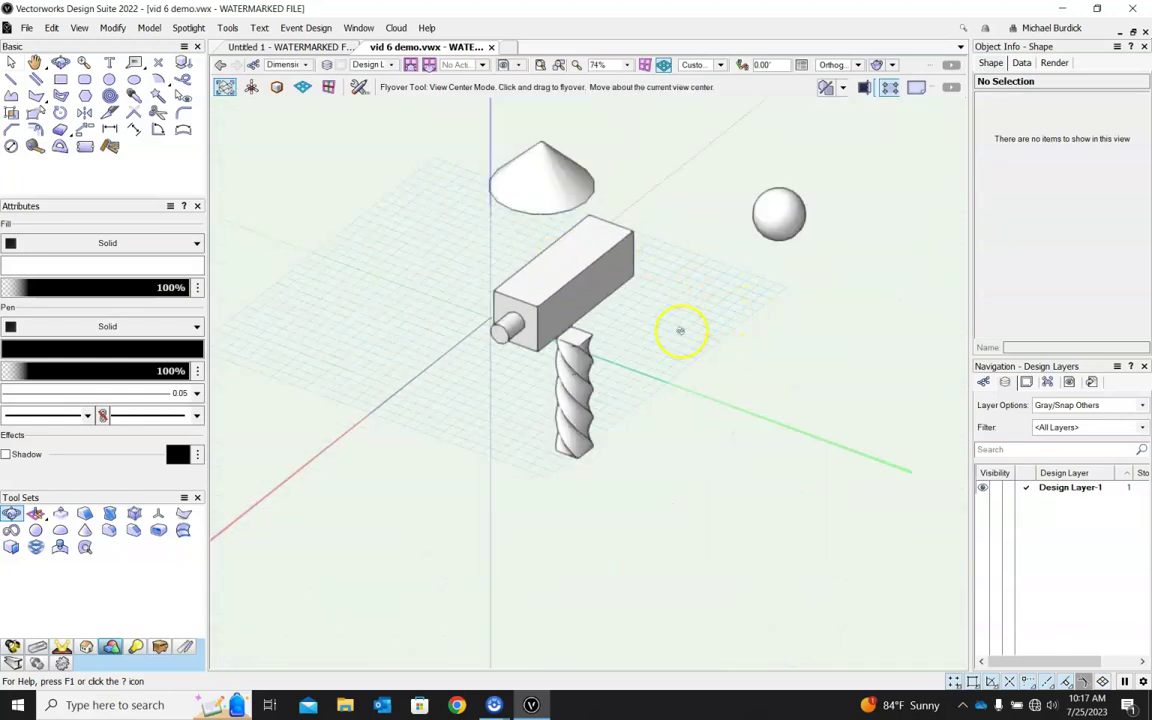
drag(508, 328, 685, 345)
key(x)
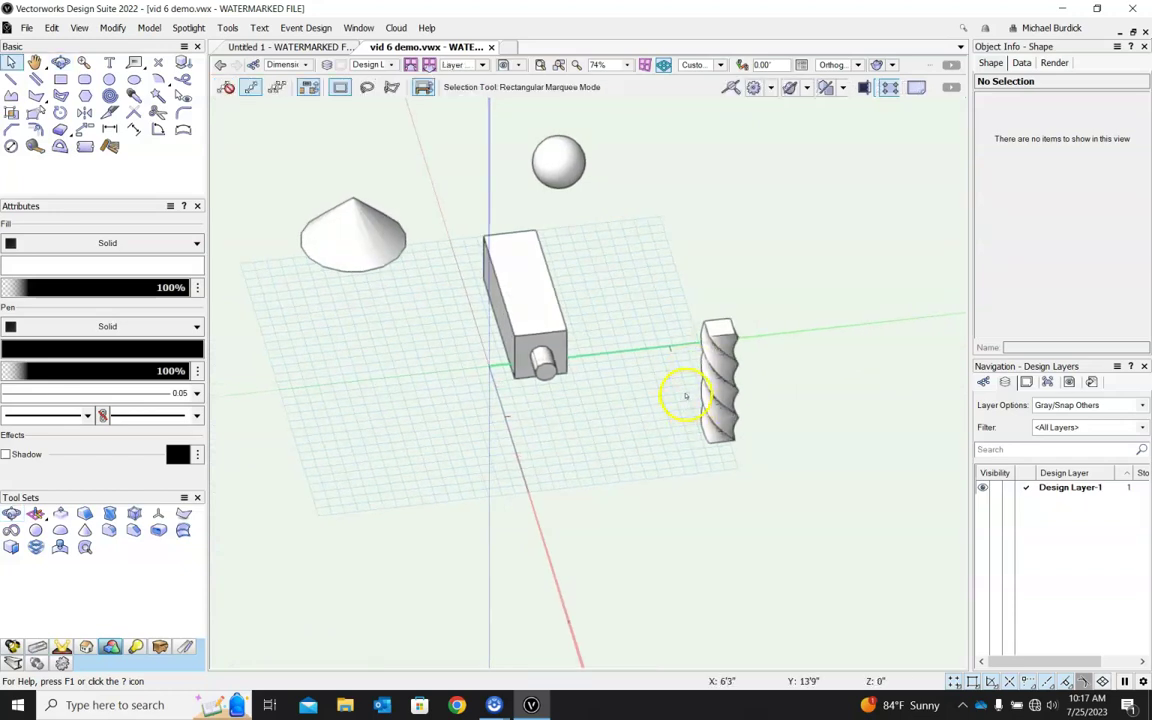
Select the cone, the long box, the sphere and the twisted column one after another
click(368, 247)
click(520, 290)
click(549, 172)
click(715, 334)
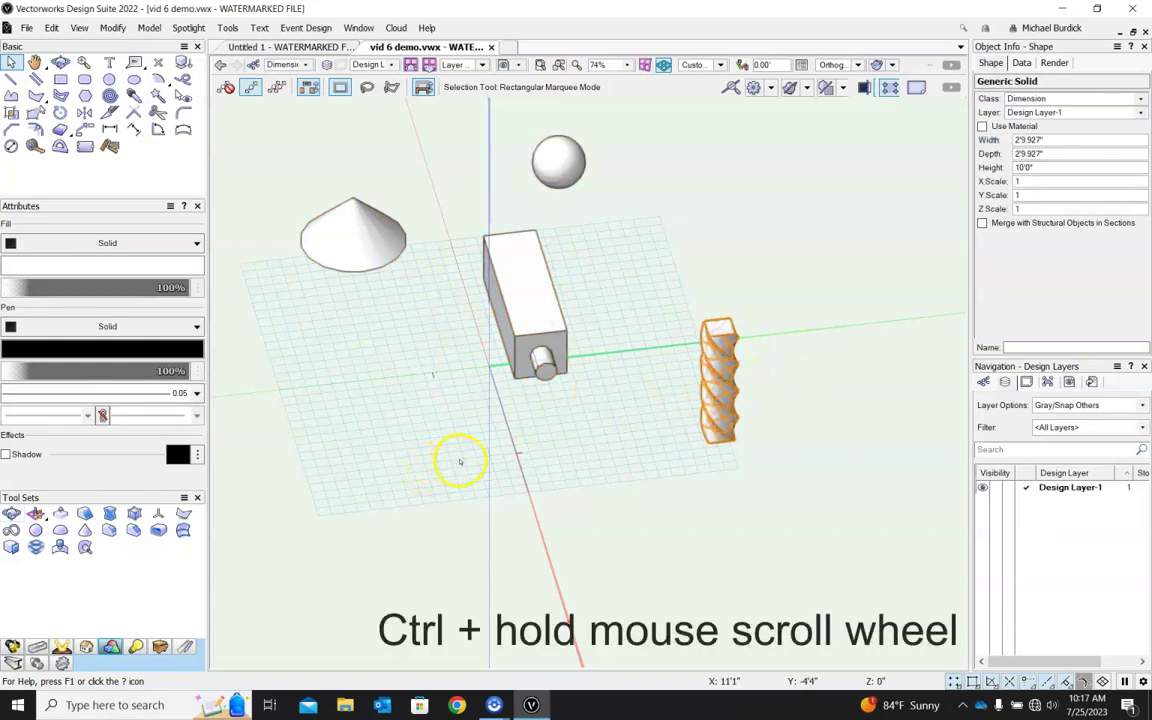
Orbit and zoom around the solids temporarily while keeping the Selection tool active
ctrl+middle_drag(443, 453, 735, 408)
scroll(553, 327, up, 2)
scroll(553, 327, down, 4)
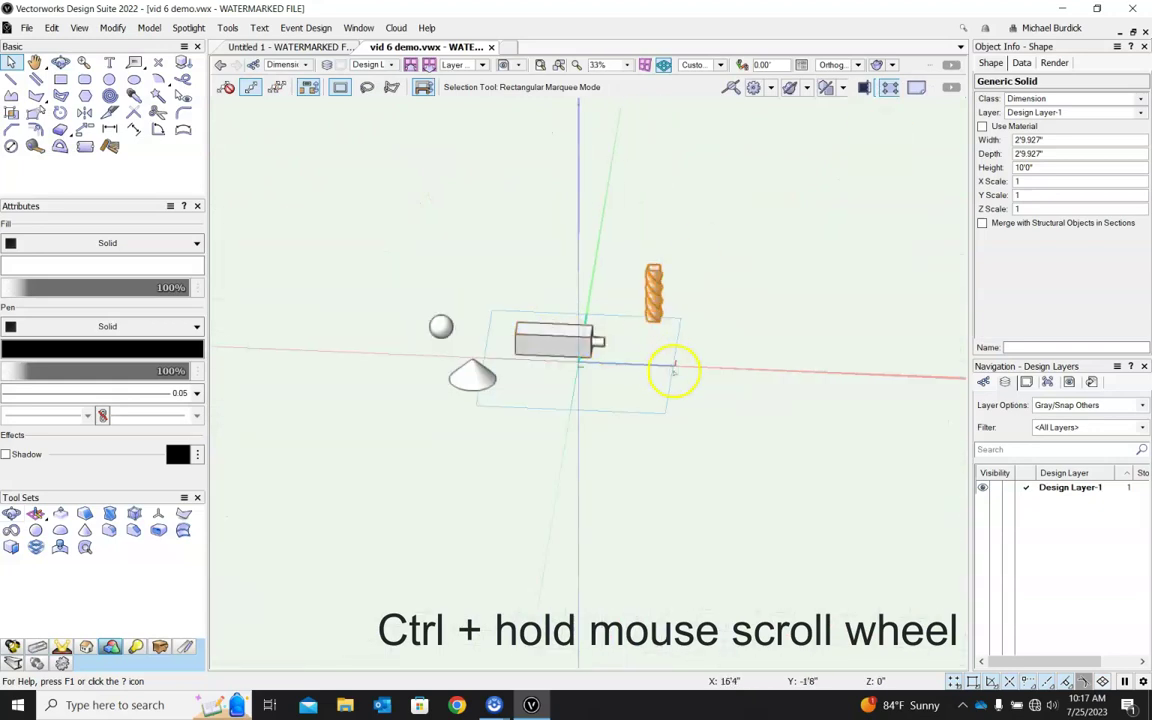
ctrl+middle_drag(674, 371, 432, 414)
ctrl+middle_drag(710, 411, 928, 324)
scroll(591, 378, up, 5)
scroll(591, 368, down, 4)
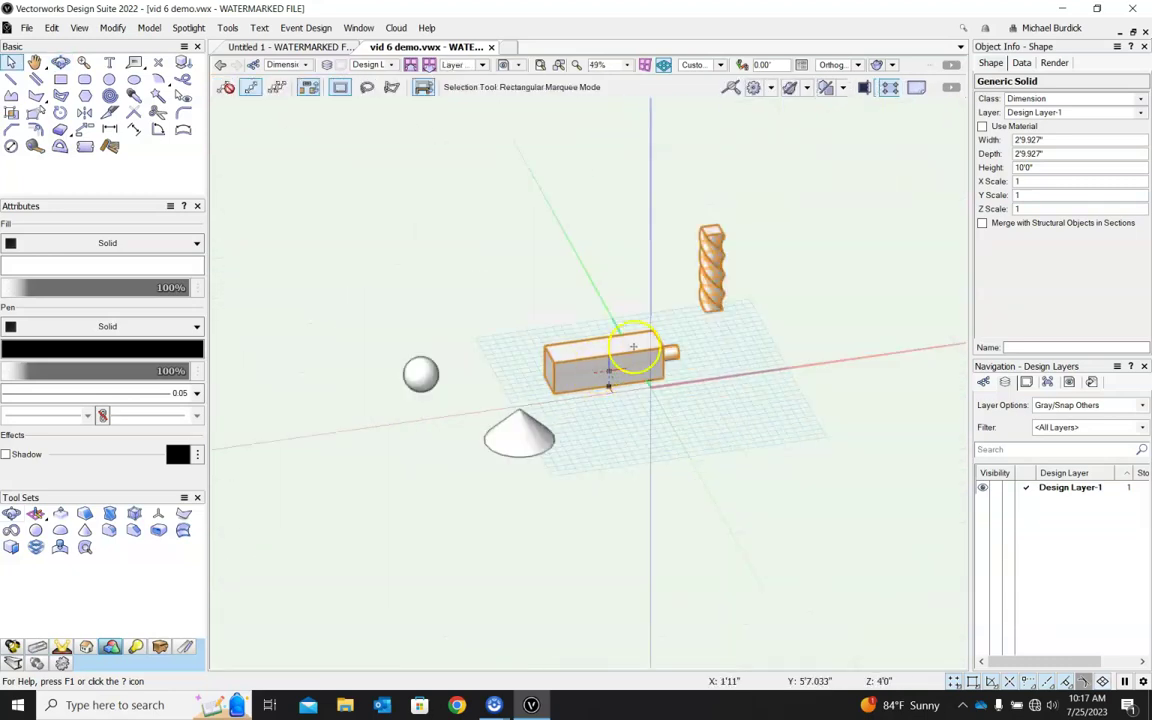
ctrl+middle_drag(748, 388, 524, 425)
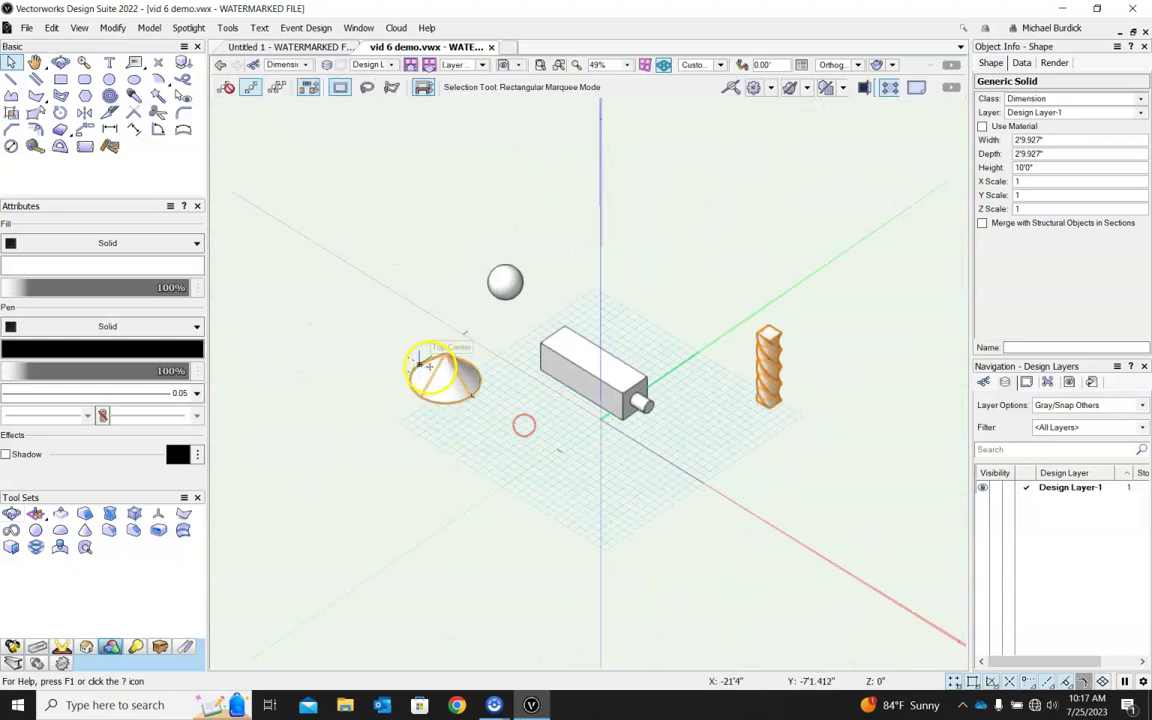
Select the cone and the sphere in turn, orbiting and zooming around the model between the selections
click(452, 362)
ctrl+middle_drag(560, 334, 712, 134)
scroll(501, 314, up, 4)
ctrl+middle_drag(449, 463, 550, 429)
scroll(638, 420, down, 7)
click(597, 432)
ctrl+middle_drag(661, 442, 620, 405)
scroll(618, 405, up, 7)
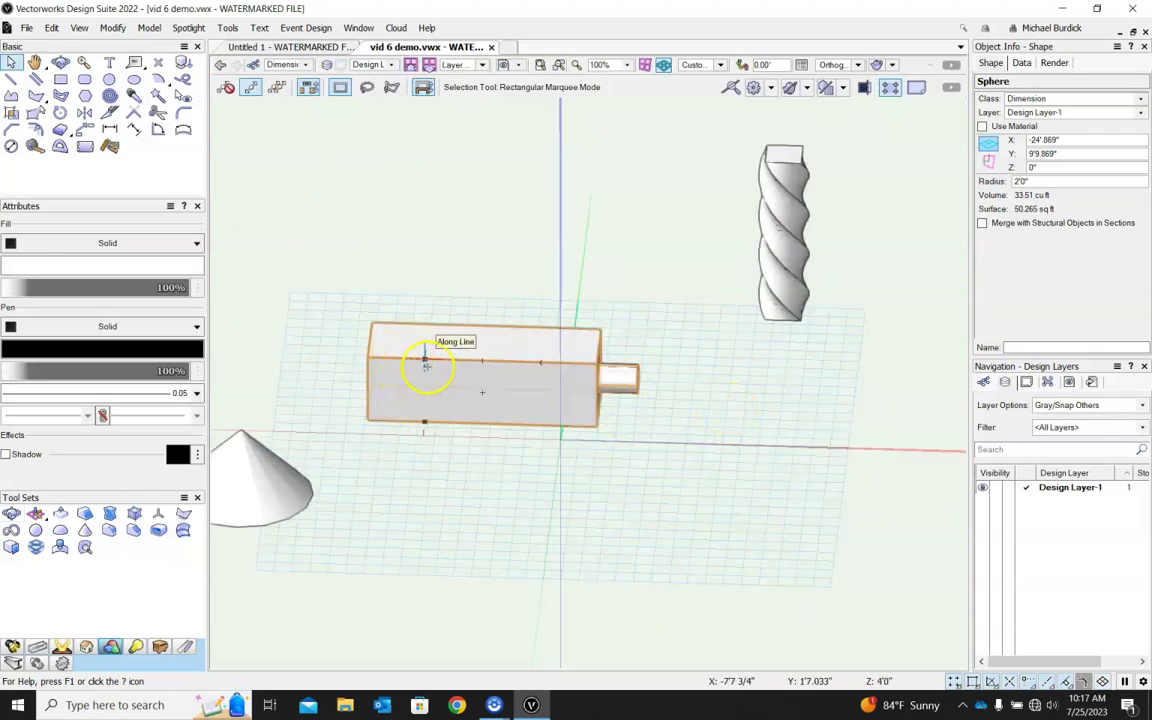
Draw a corner-to-corner rectangle about 8'10" square on the layer plane, beyond the long box's cylindrical end
key(3)
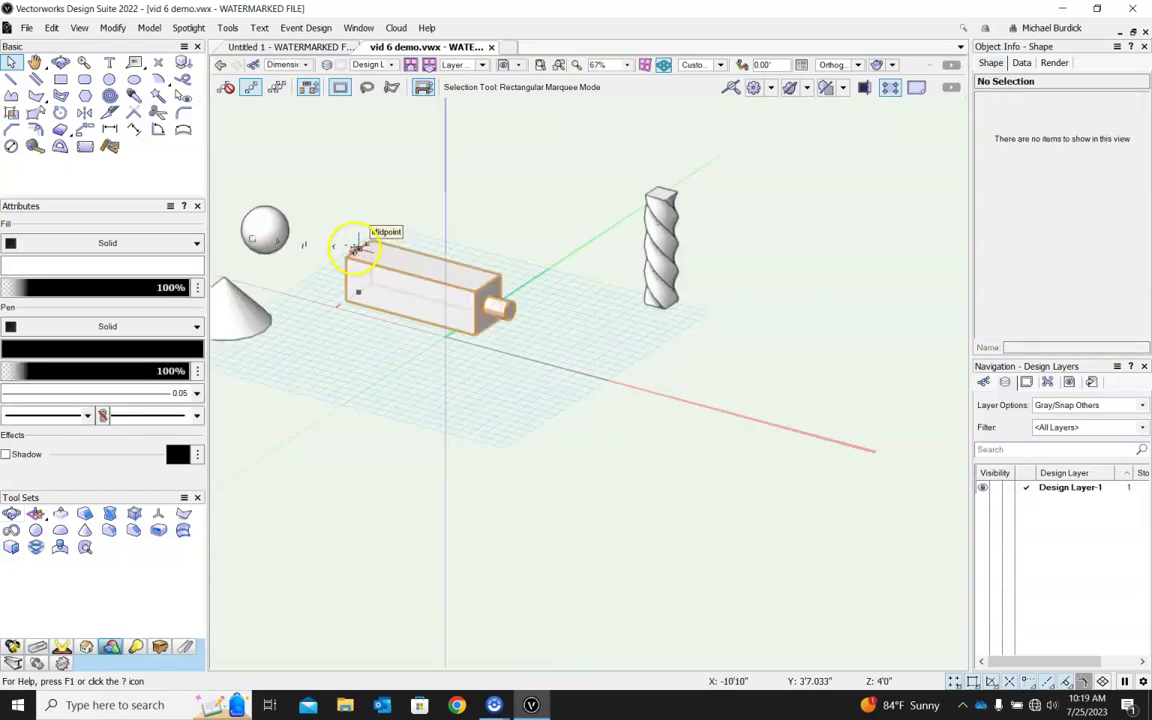
click(62, 80)
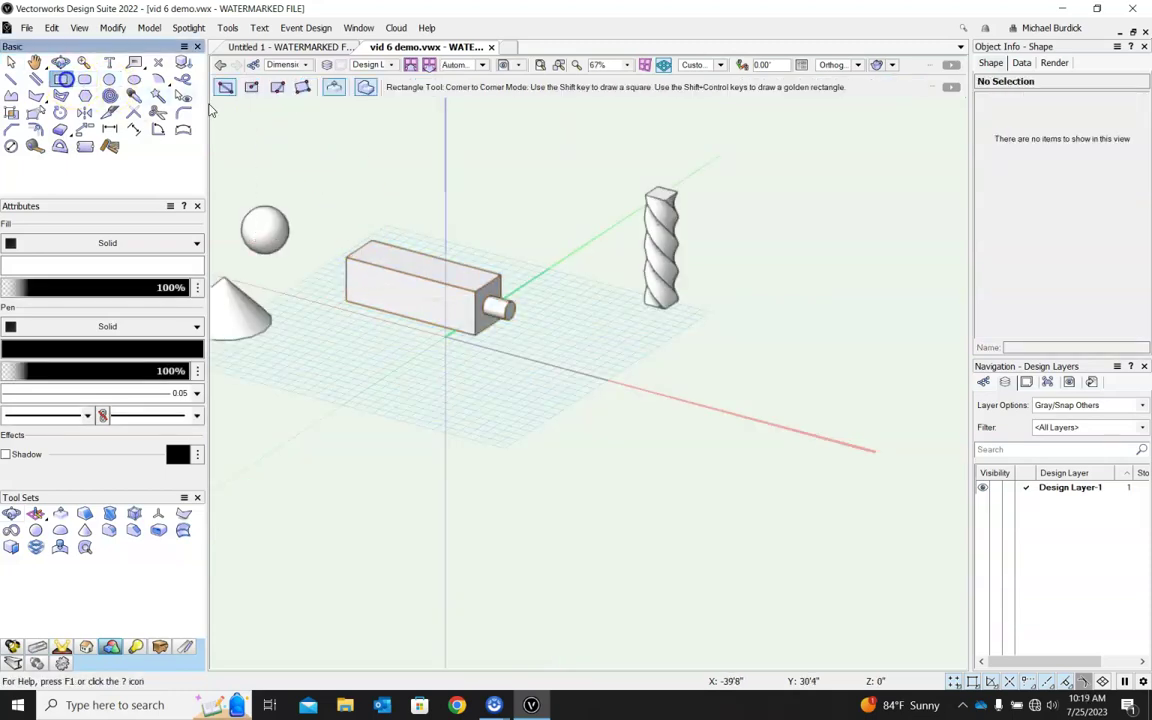
mouse_move(571, 404)
ctrl+middle_down()
mouse_move(473, 437)
mouse_move(586, 434)
ctrl+middle_up()
click(597, 431)
click(741, 405)
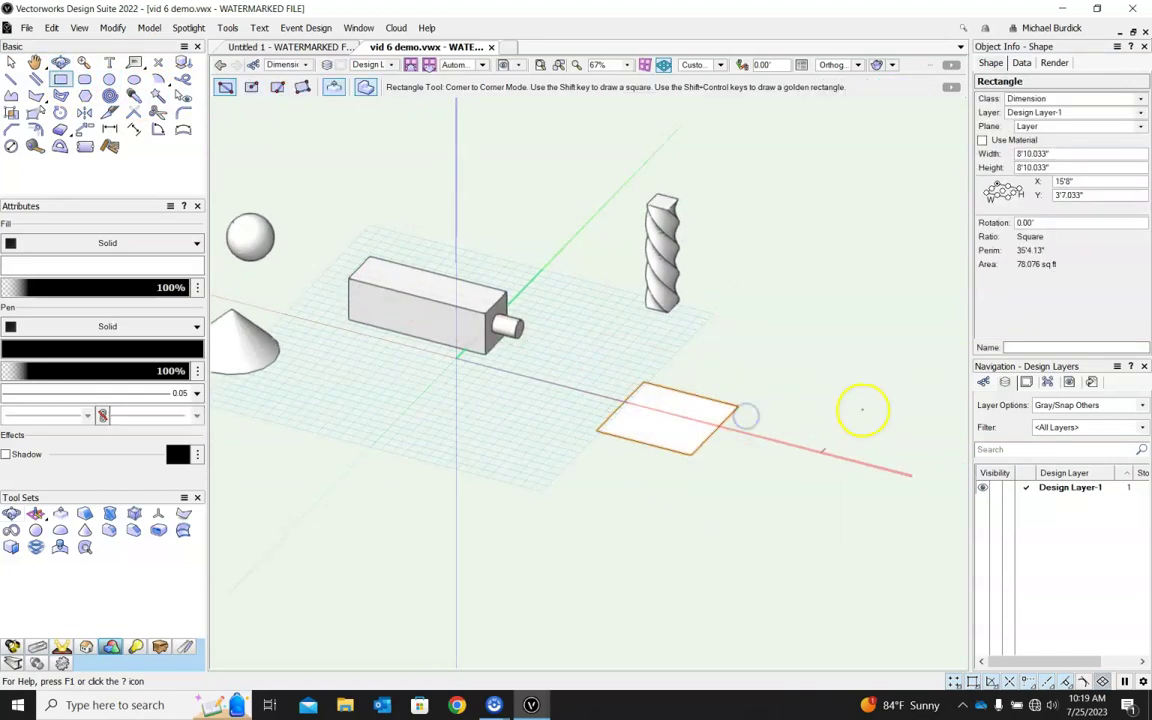
Extrude the new rectangle to a height of 4'
key(ctrl+e)
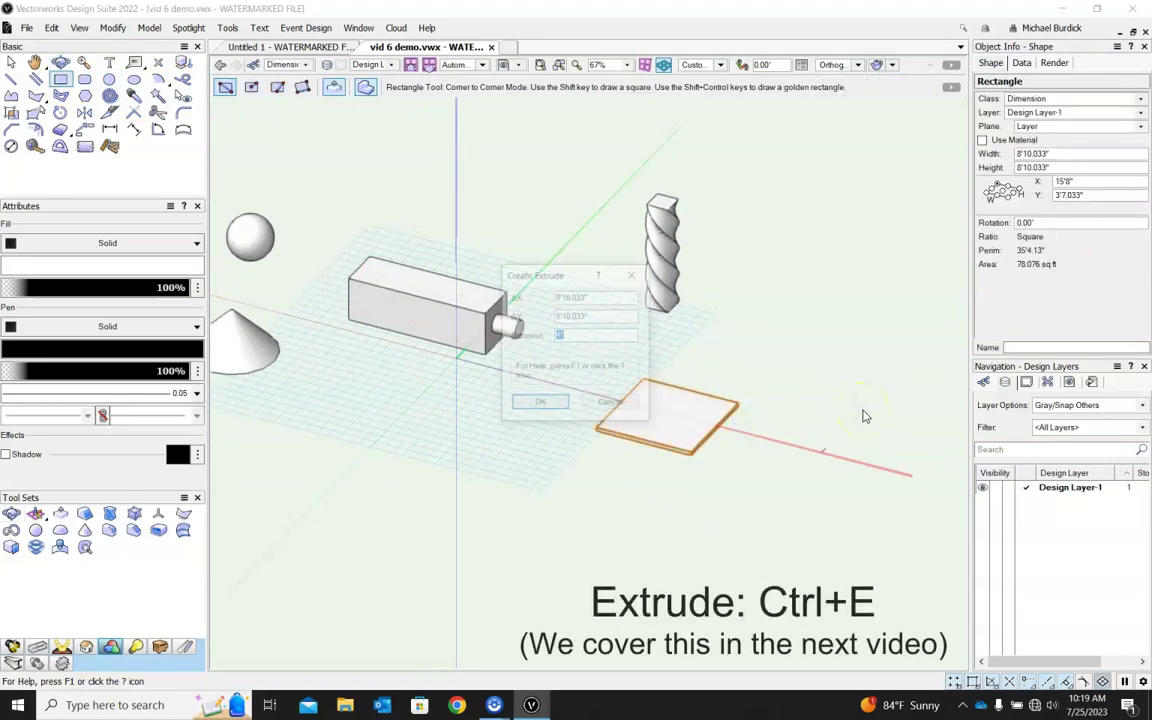
text(4')
key(Return)
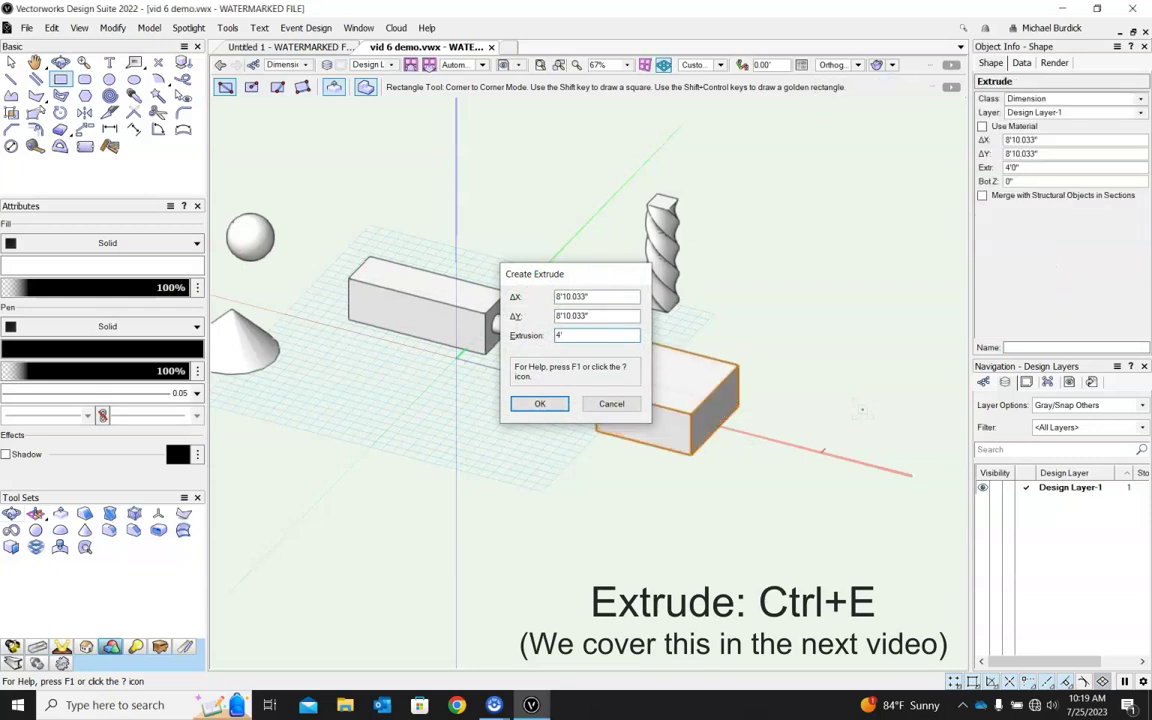
Show the model from the Front and the Right, and stretch the extruded block's top edge upward to a height of about 7'3"
click(719, 64)
click(729, 116)
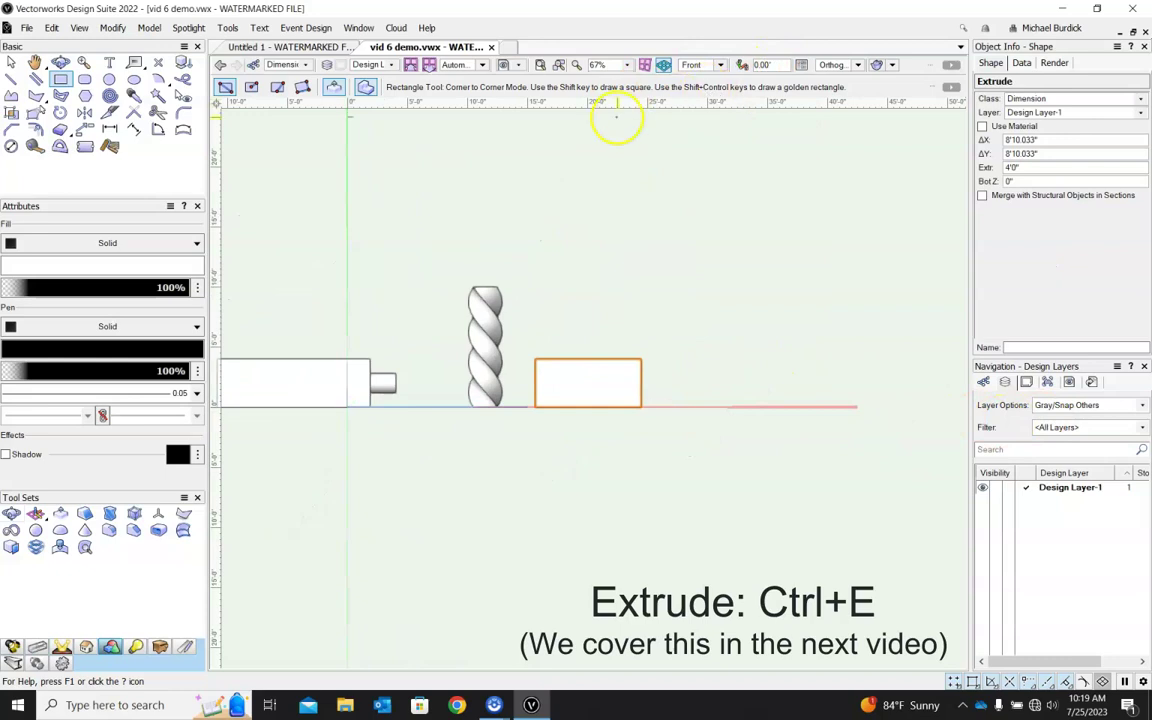
click(710, 68)
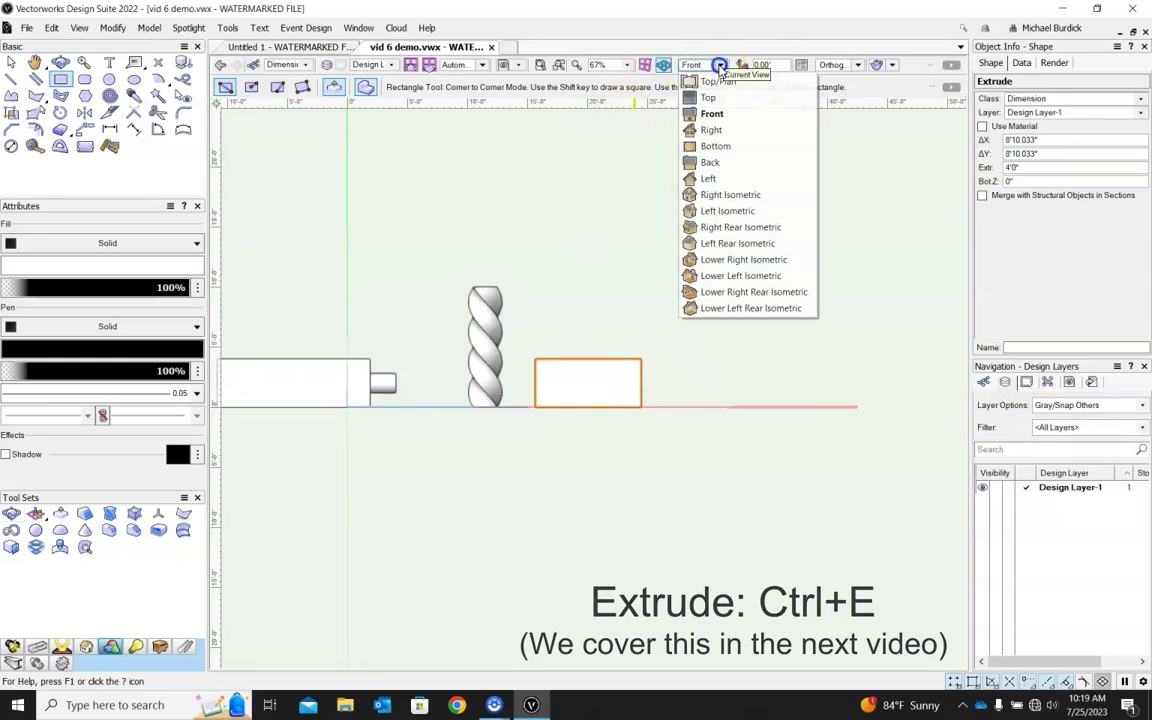
click(719, 130)
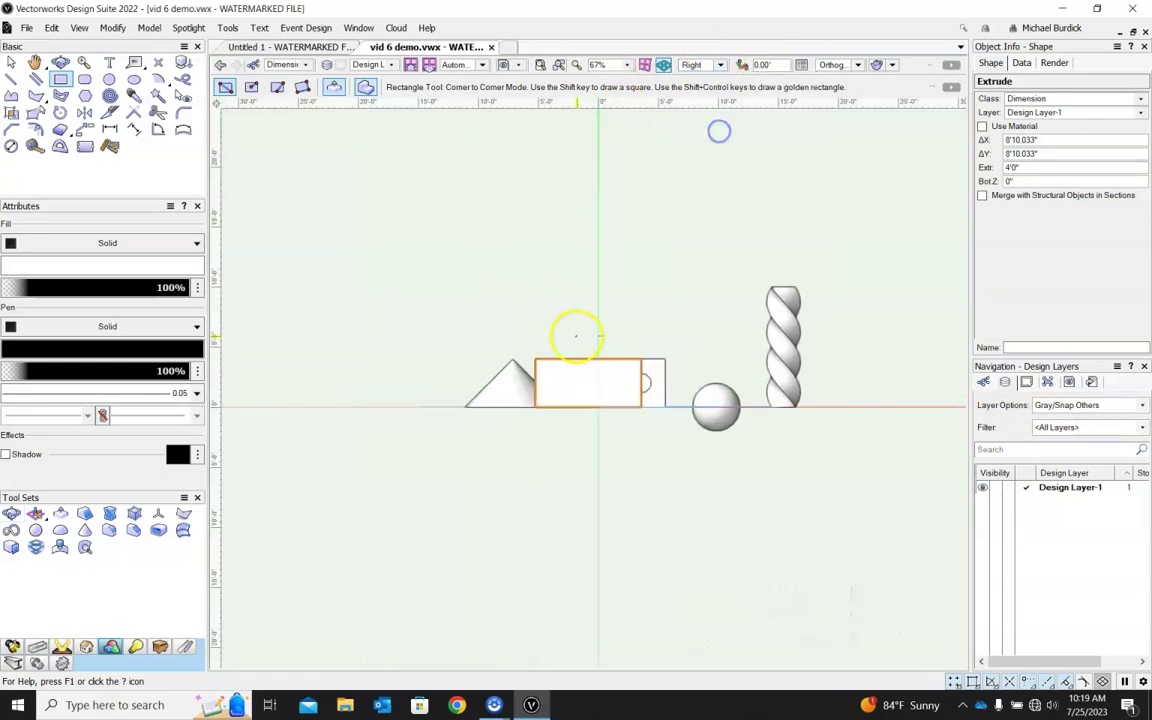
click(12, 63)
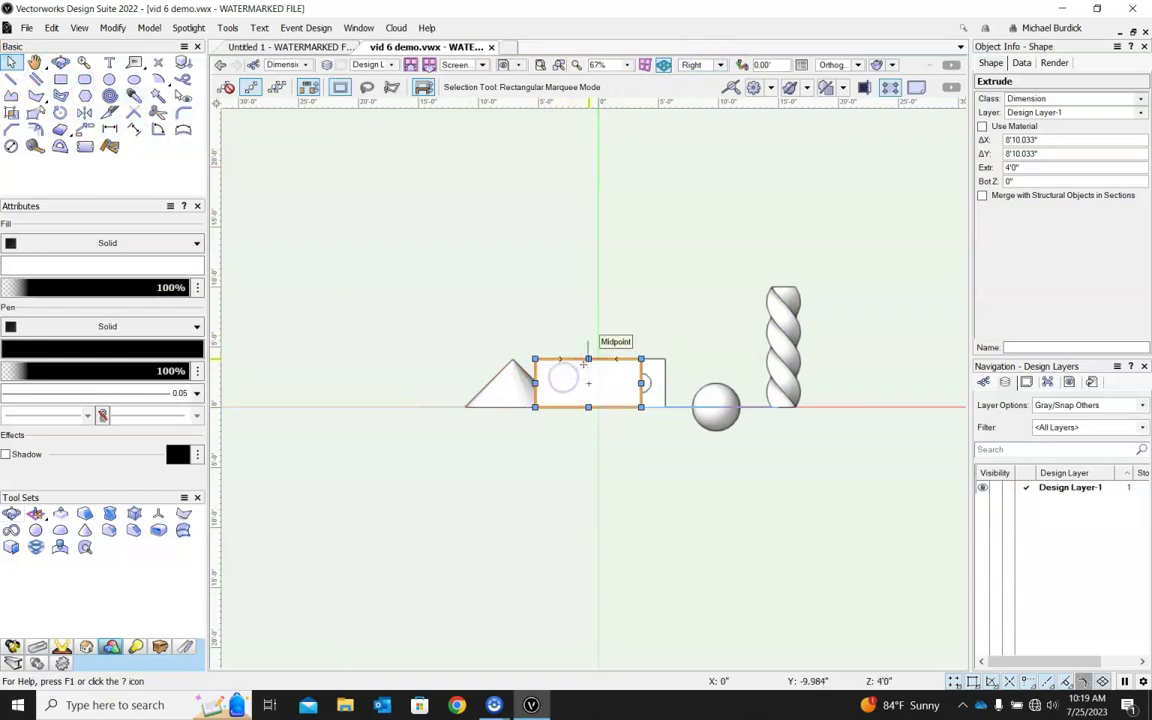
drag(588, 362, 587, 320)
Examine the stretched block in 3D from close up and farther away, and switch to the Right Isometric view
shift+middle_drag(656, 386, 596, 463)
shift+middle_drag(590, 385, 761, 391)
scroll(761, 391, up, 4)
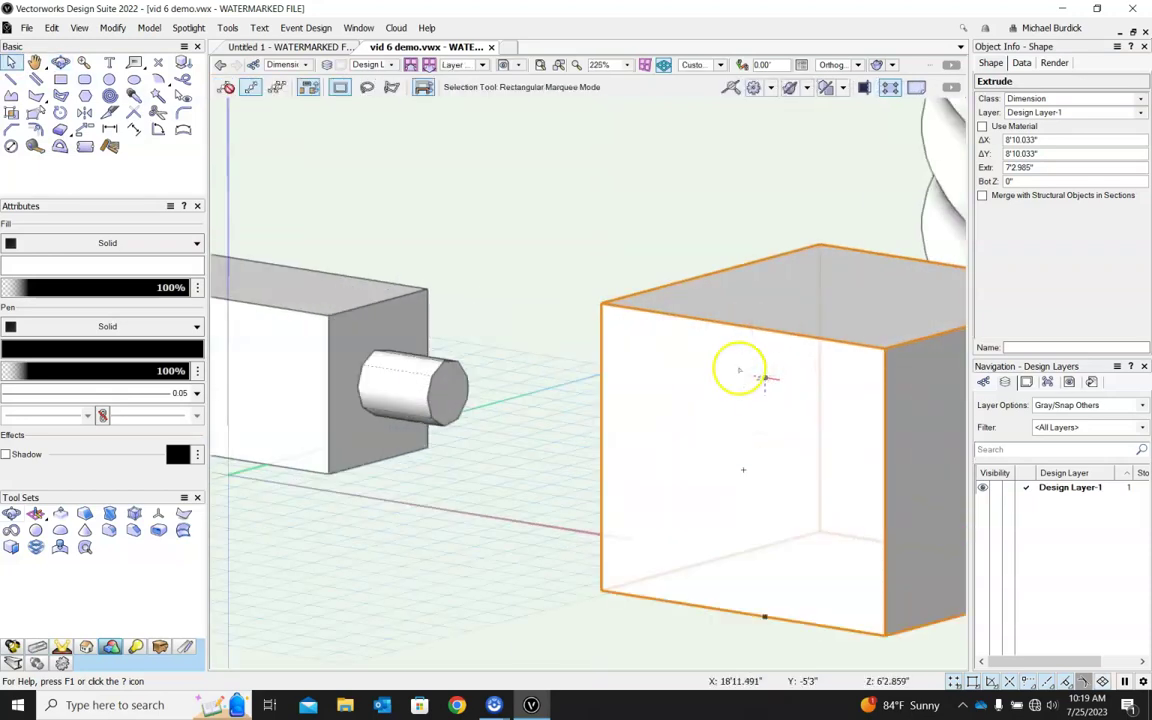
scroll(668, 358, down, 4)
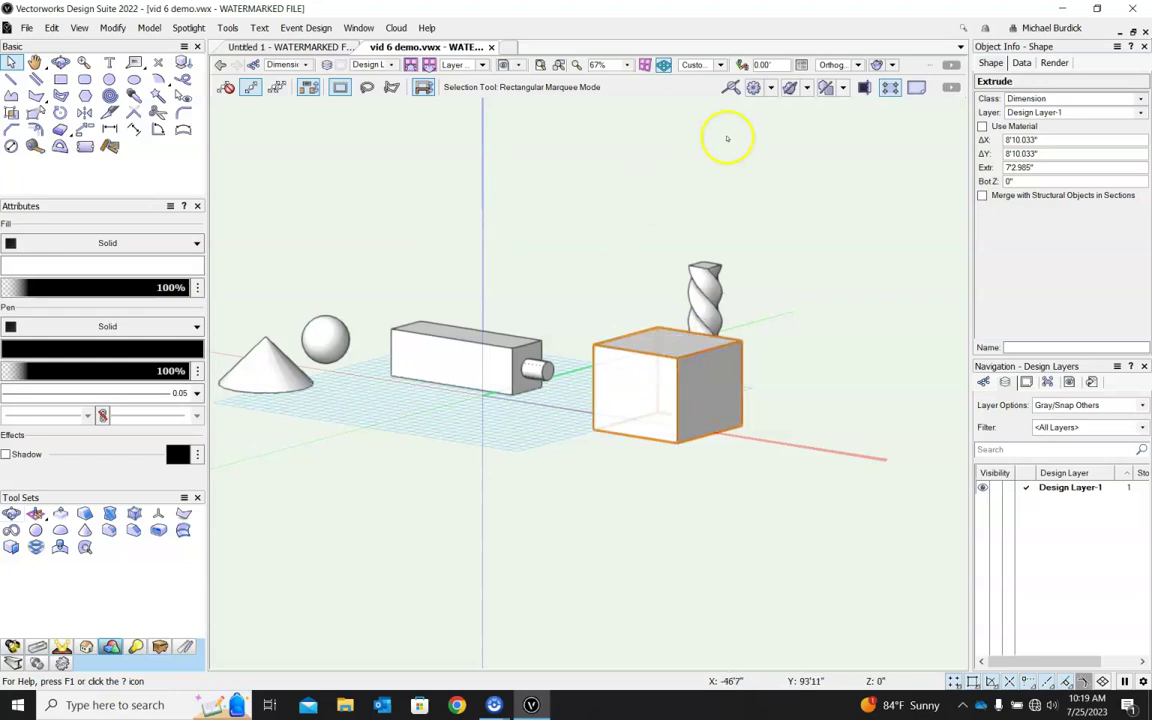
click(720, 65)
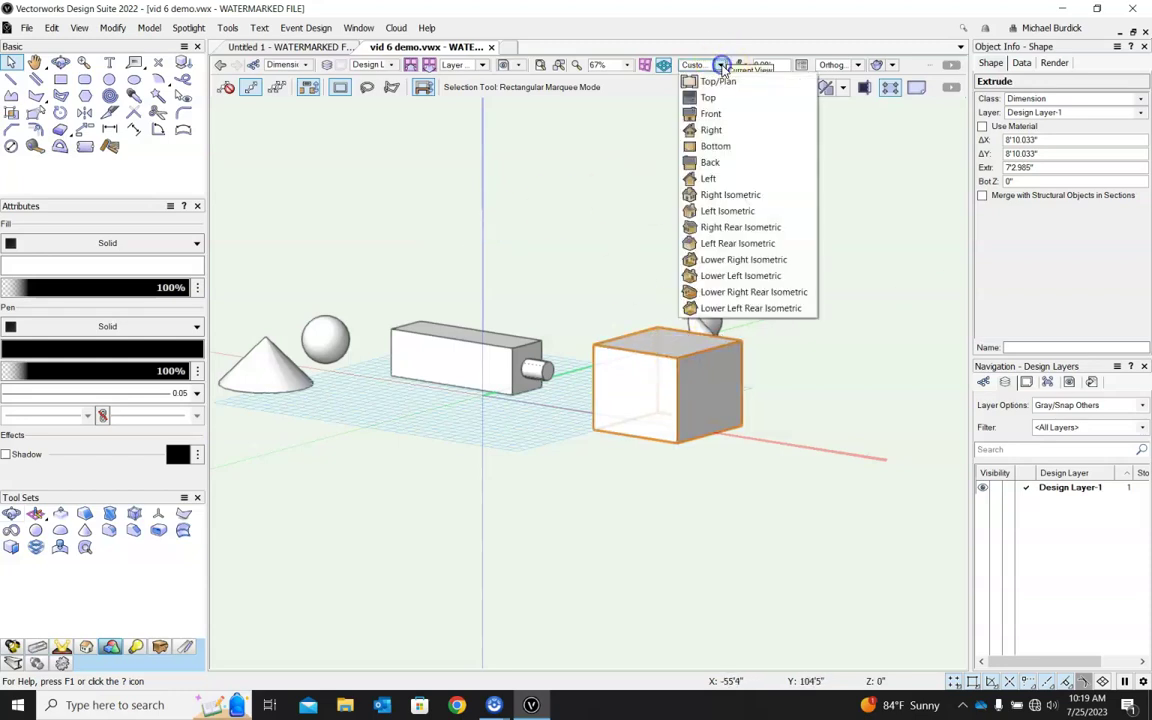
click(758, 195)
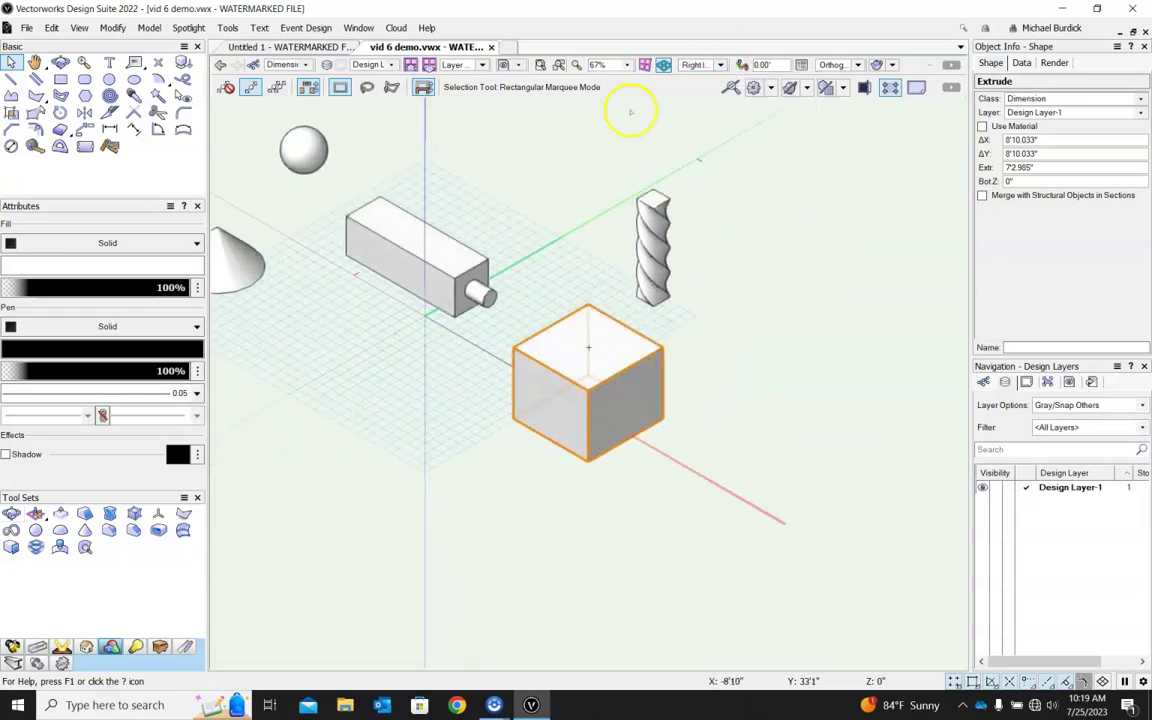
In the Top view, stretch the extruded block by its corner to about 14'7" by 5'6"
click(716, 66)
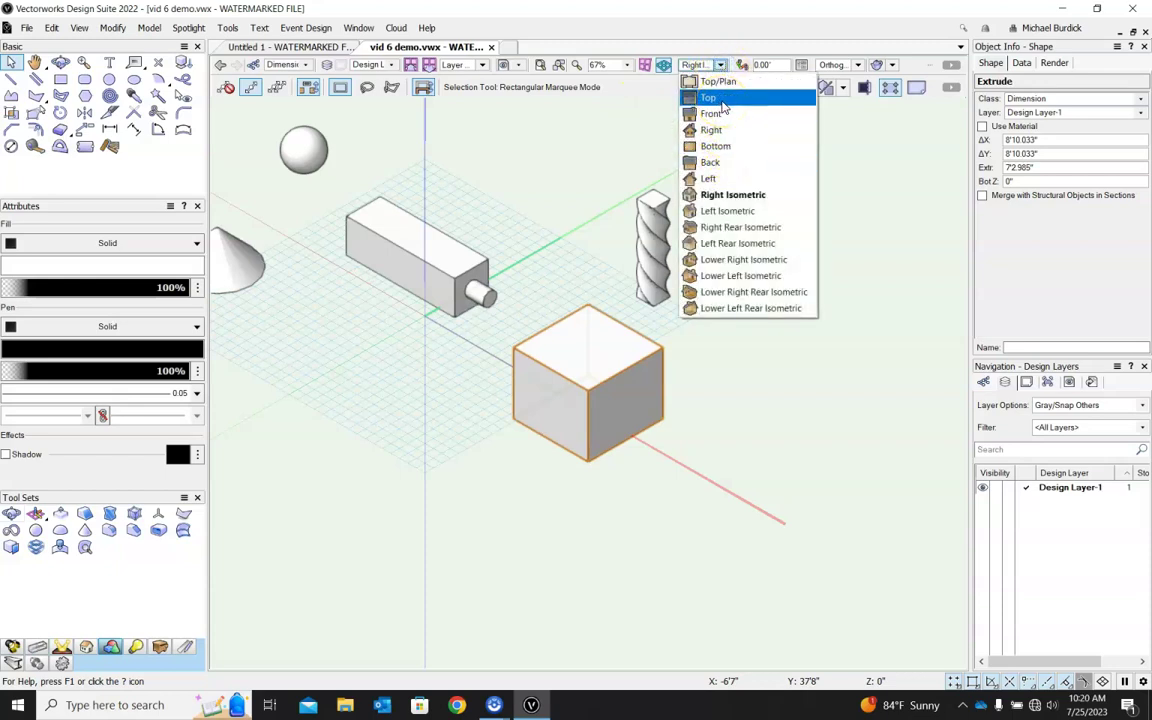
click(710, 98)
drag(588, 329, 710, 370)
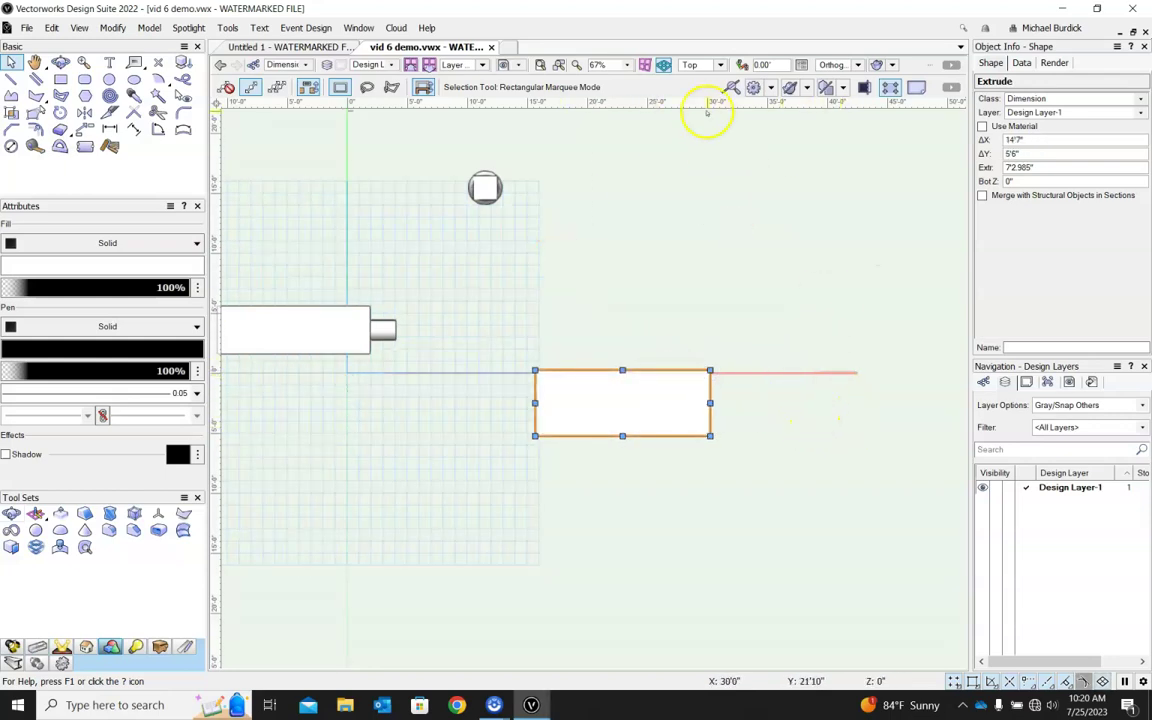
In the Front view, stretch the block's top edge up to a height of about 11'3", and lower it to about 5'7"
click(708, 65)
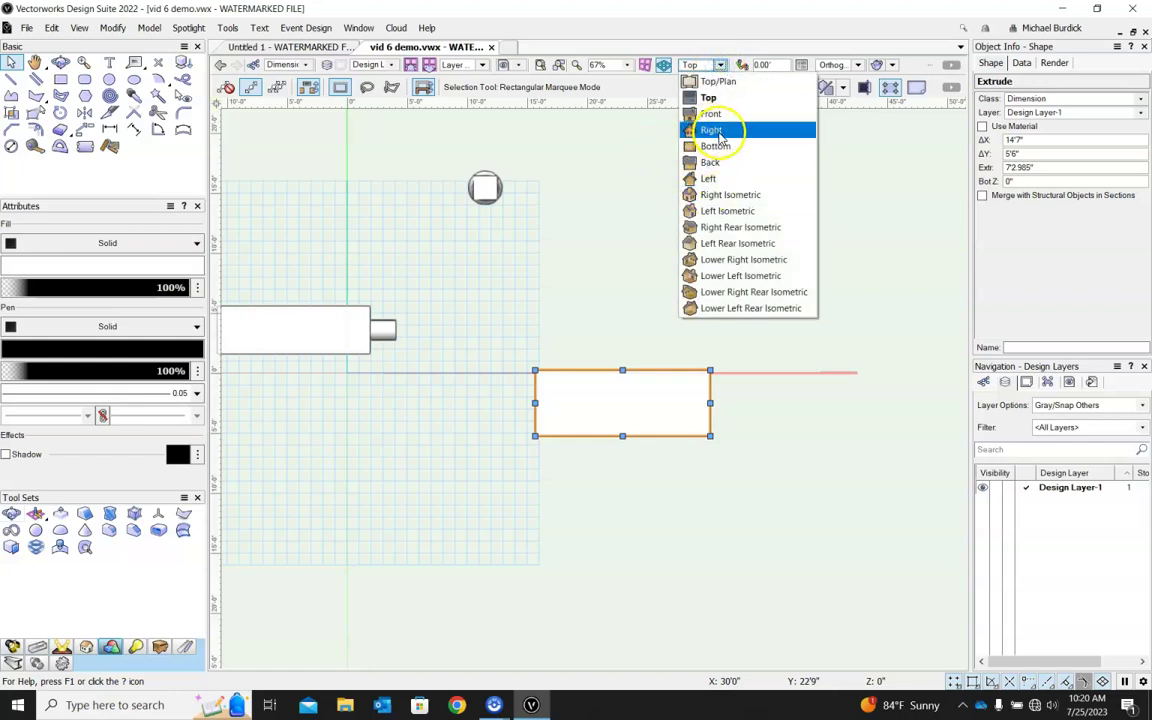
click(711, 113)
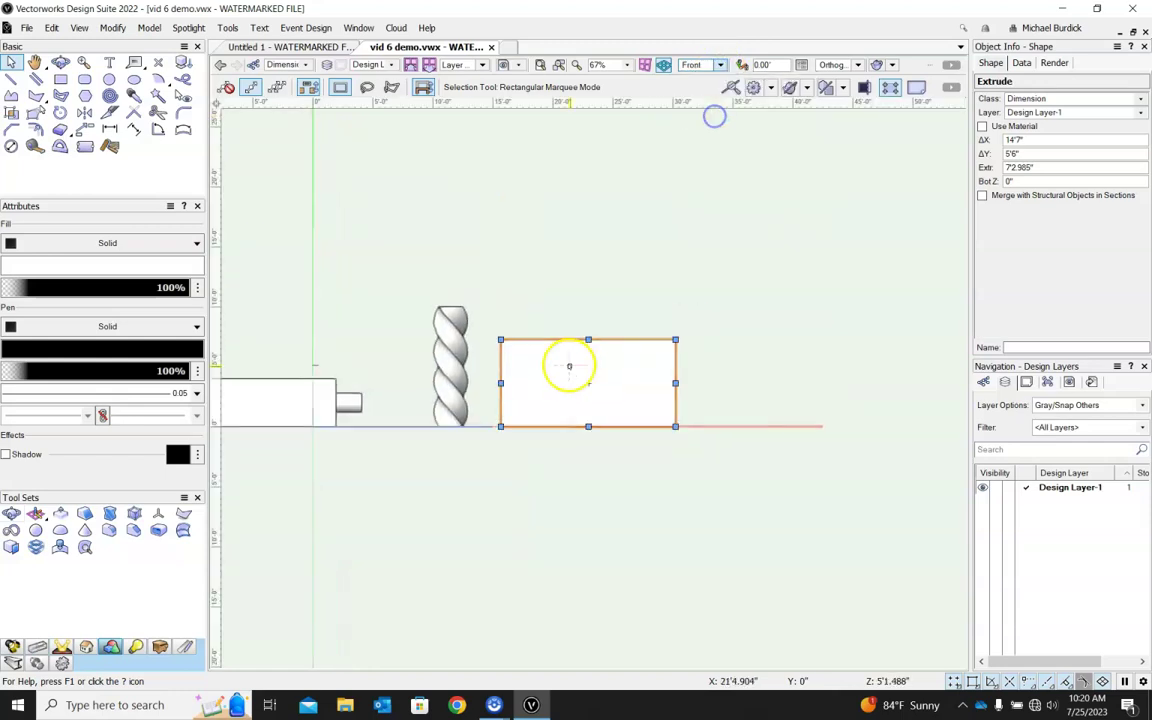
drag(589, 339, 665, 291)
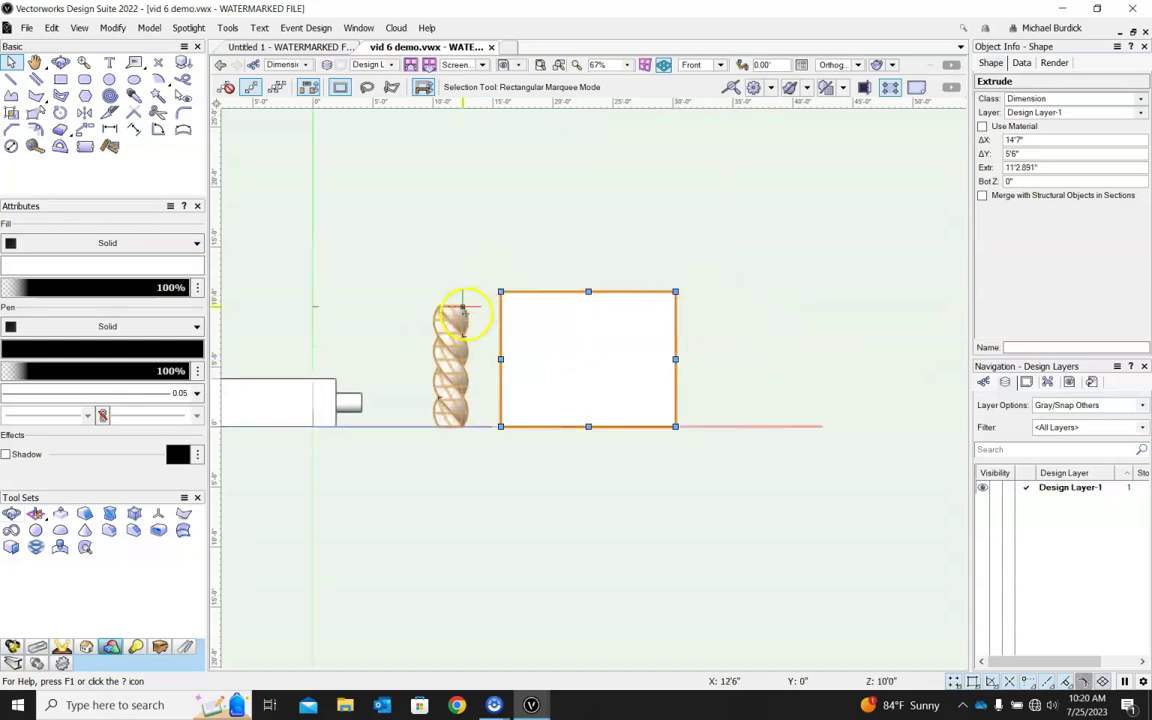
click(455, 315)
scroll(447, 312, up, 4)
scroll(447, 312, down, 4)
click(540, 308)
scroll(699, 311, down, 3)
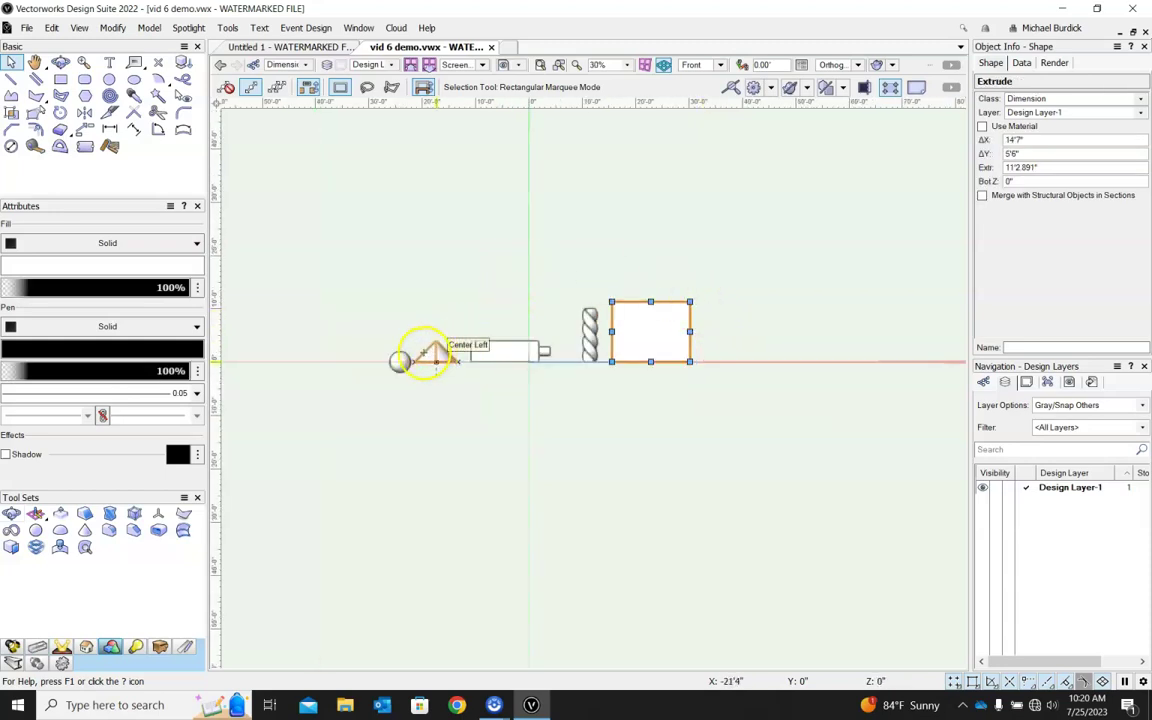
click(406, 359)
click(636, 325)
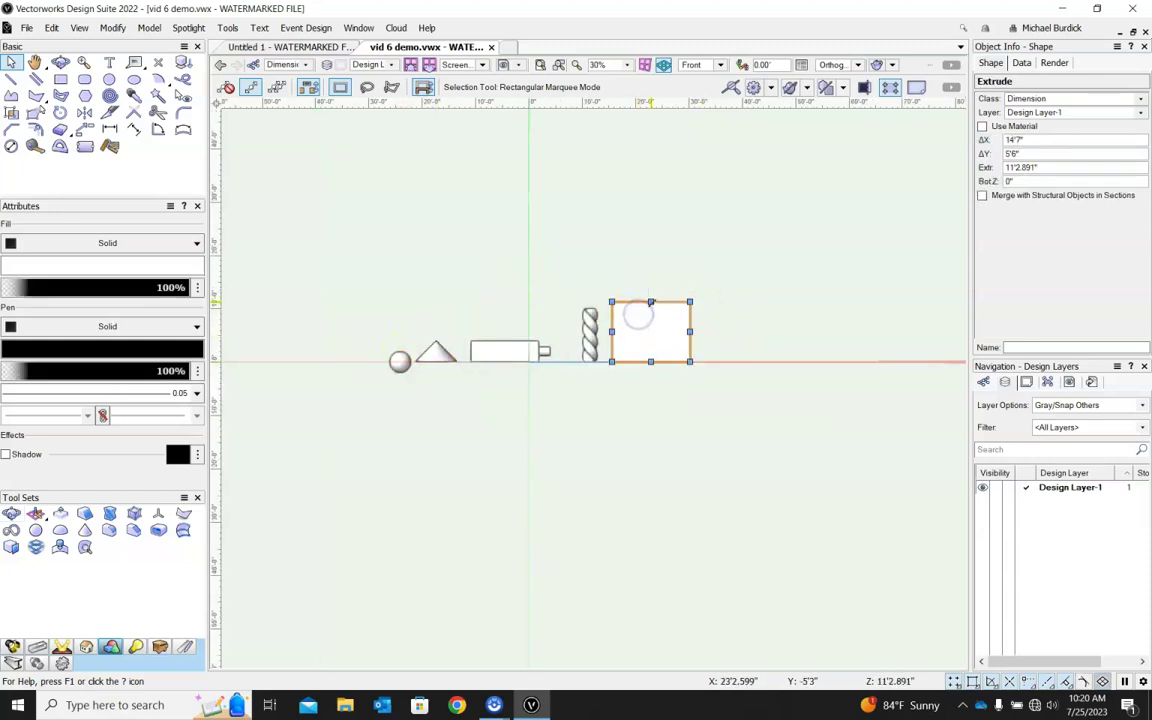
drag(651, 300, 651, 332)
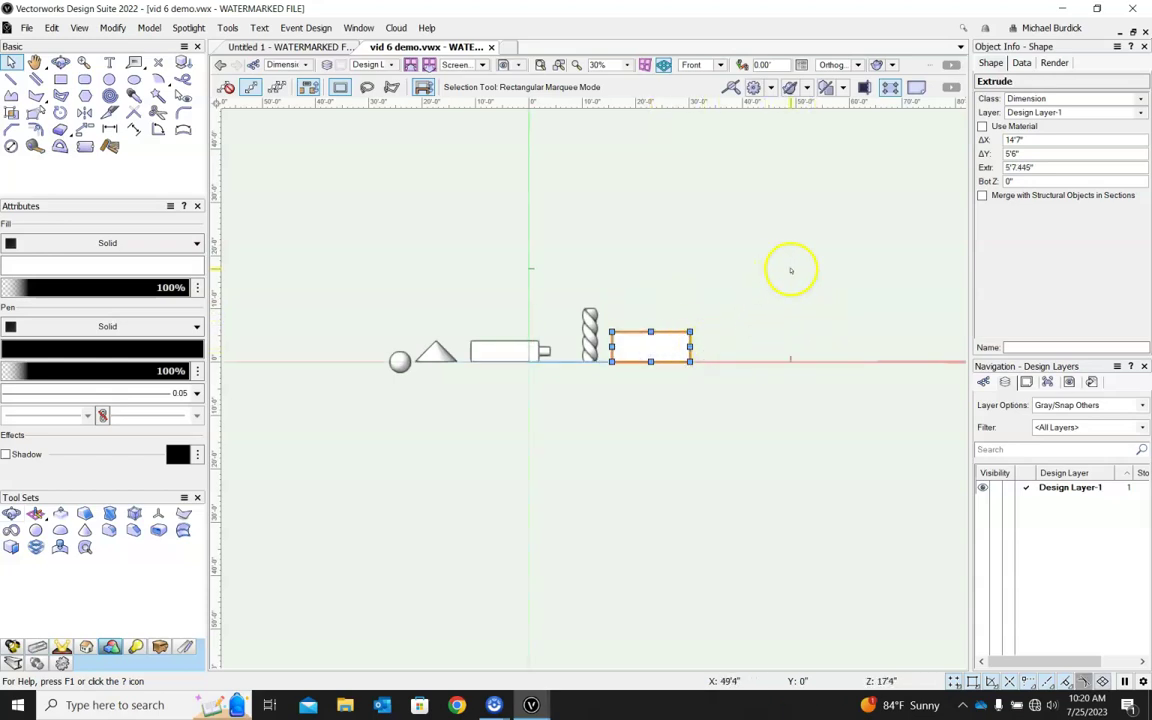
Examine the resized block in 3D from its end, and return to the Front view
ctrl+middle_drag(793, 271, 451, 423)
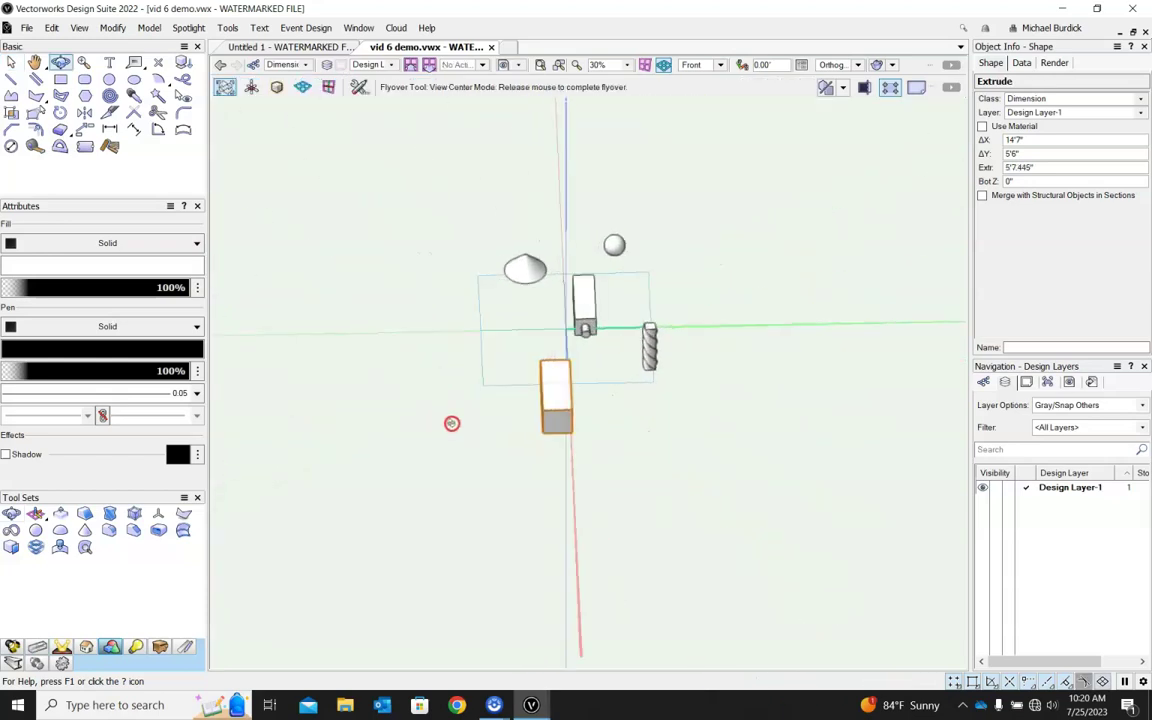
click(720, 65)
click(743, 80)
Move the long box diagonally off the ground and back, and raise it straight up by about 9'
click(412, 389)
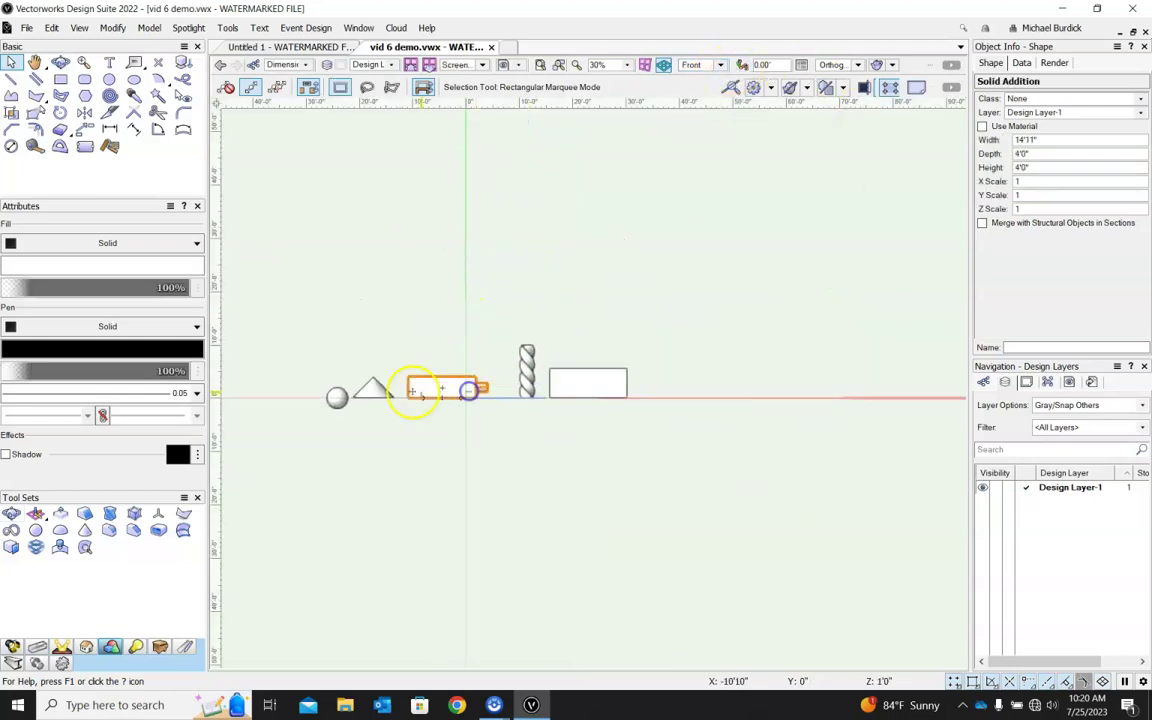
scroll(410, 390, up, 4)
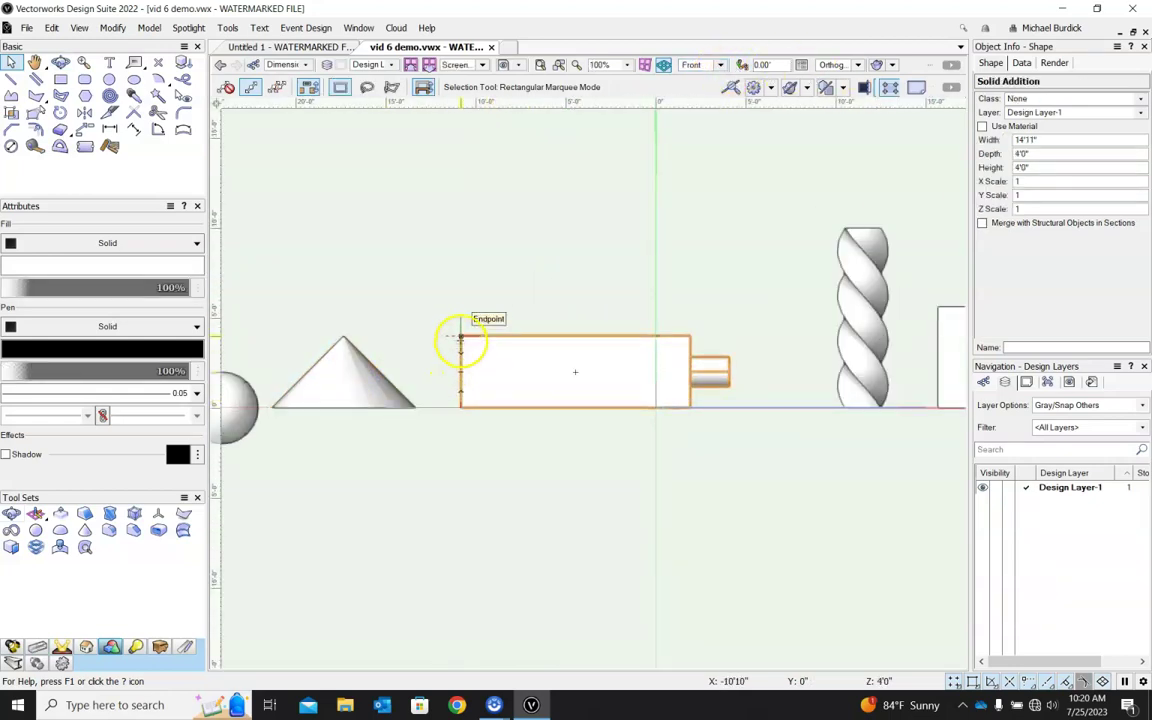
drag(461, 341, 397, 190)
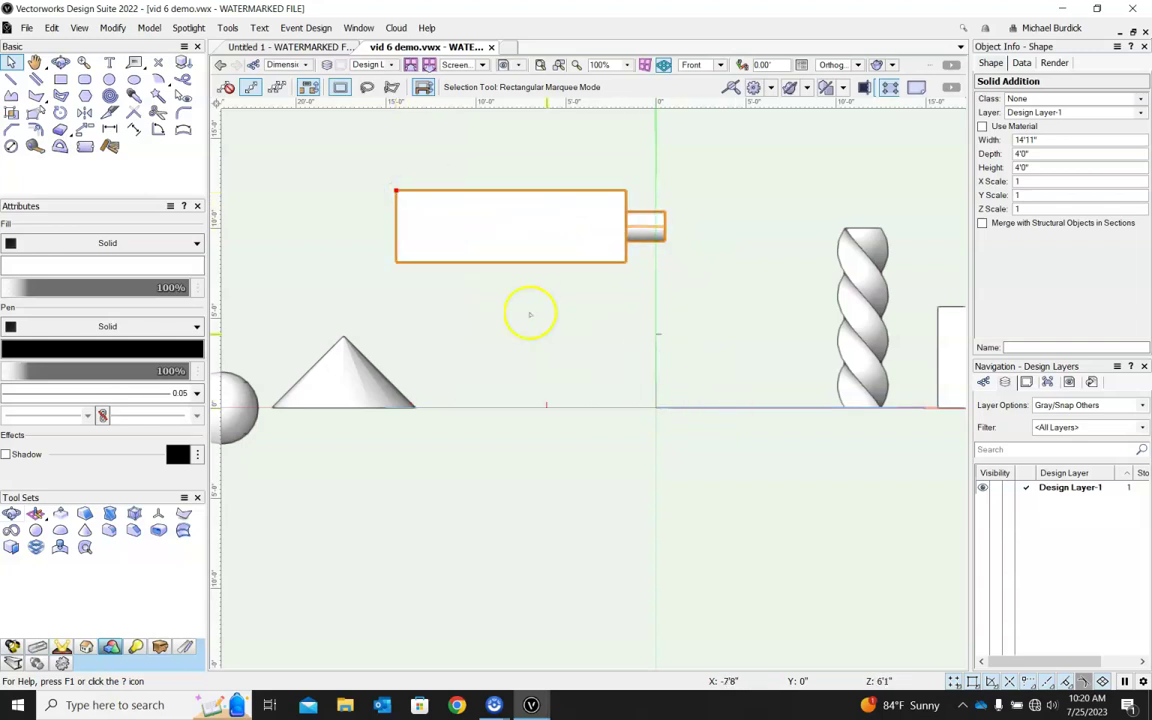
drag(510, 238, 590, 324)
drag(476, 335, 476, 176)
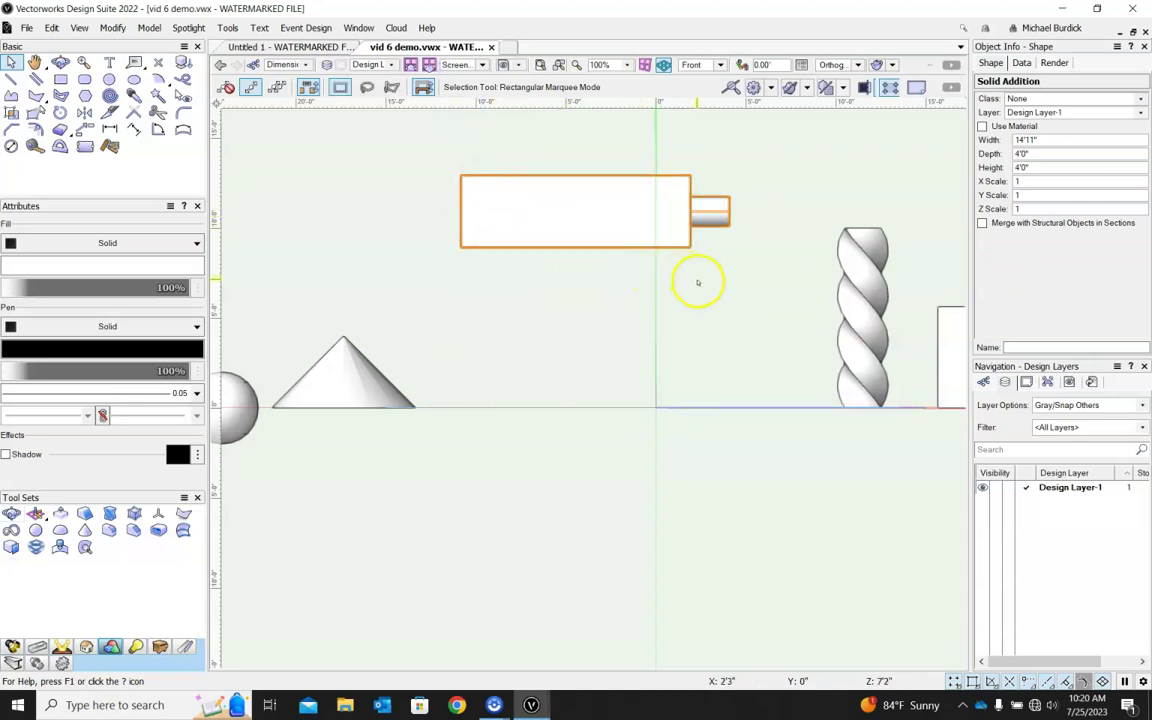
In the Top view, move the raised long box about 14' sideways toward the extruded block
shift+middle_drag(561, 305, 511, 22)
click(718, 66)
click(715, 98)
drag(598, 407, 818, 357)
scroll(297, 354, down, 4)
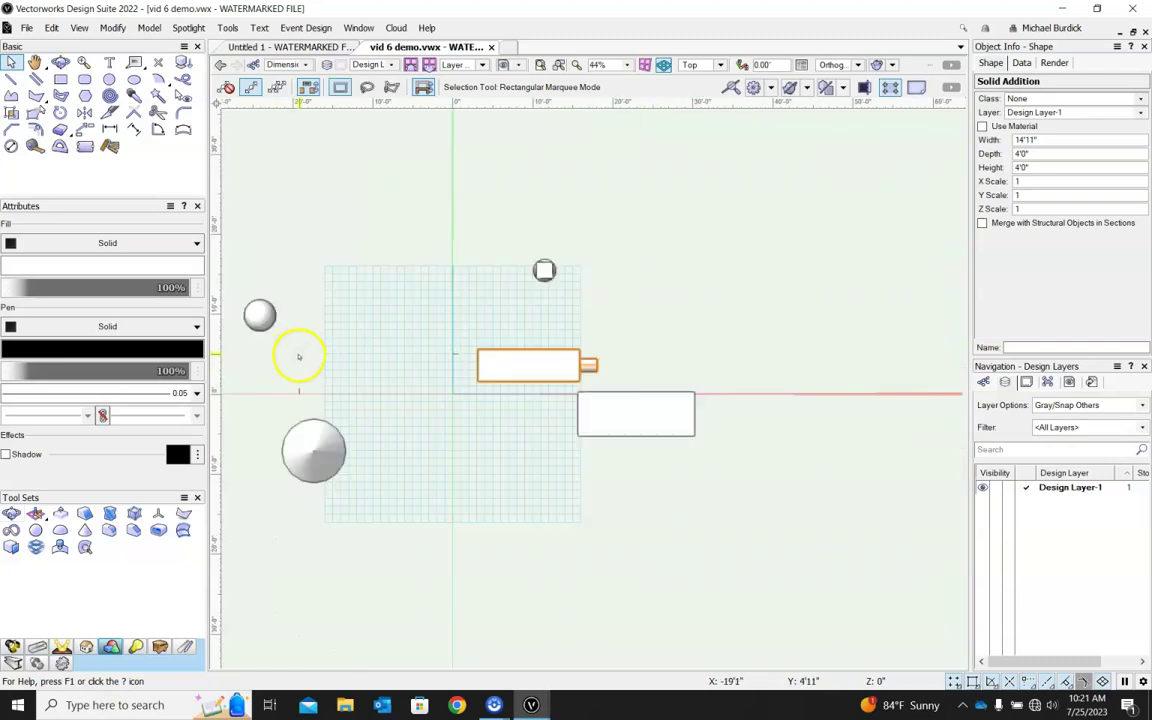
Undo the long box's sideways move, and lower the box back onto the ground plane in the Front view
scroll(297, 356, up, 4)
key(KP_2)
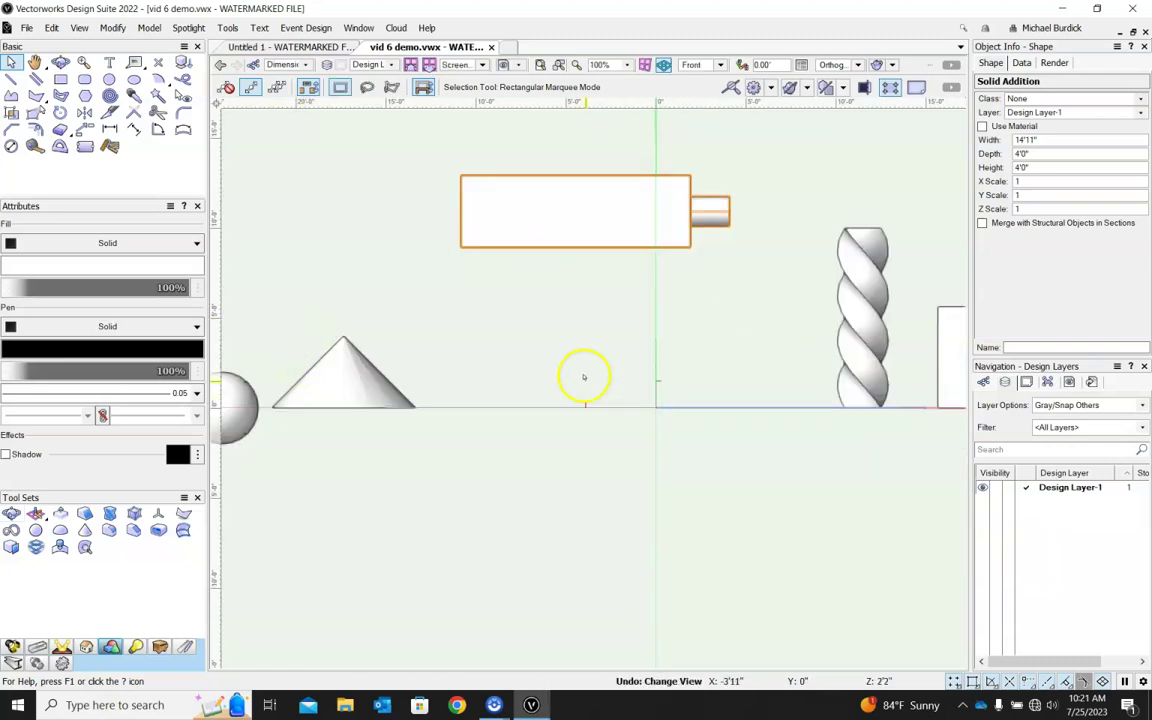
drag(575, 177, 578, 334)
Raise the sphere 2' by its lowest point so that it rests on the ground plane
scroll(615, 330, down, 2)
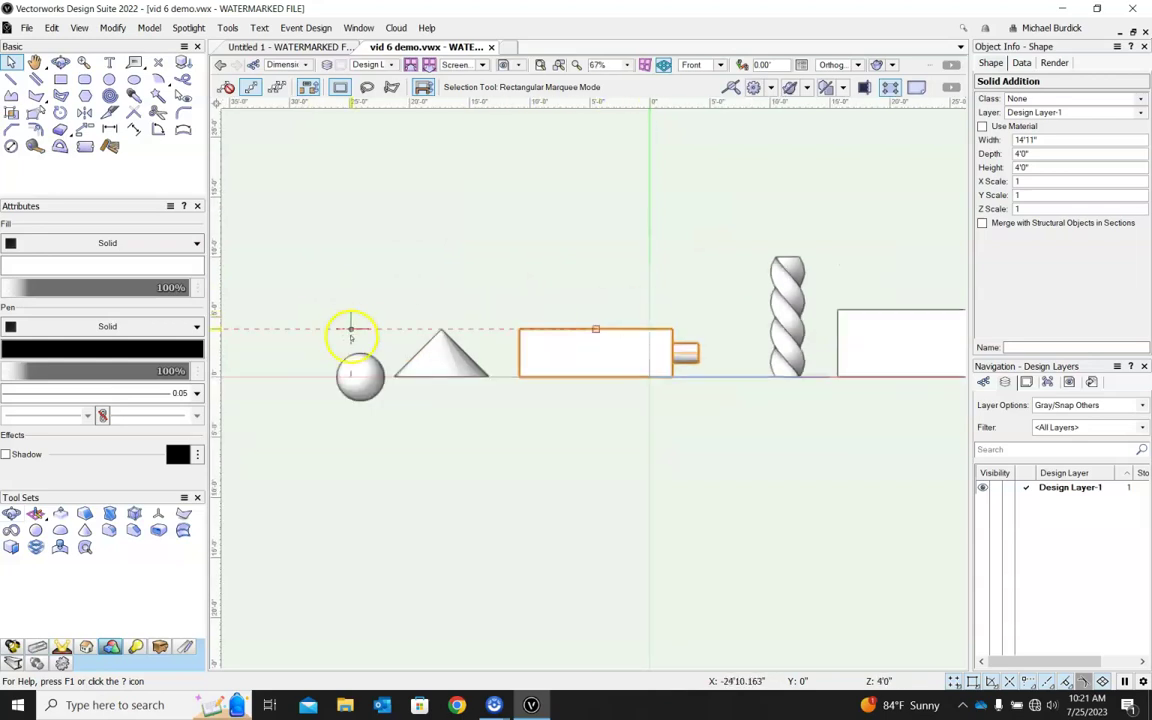
scroll(345, 370, up, 4)
click(345, 370)
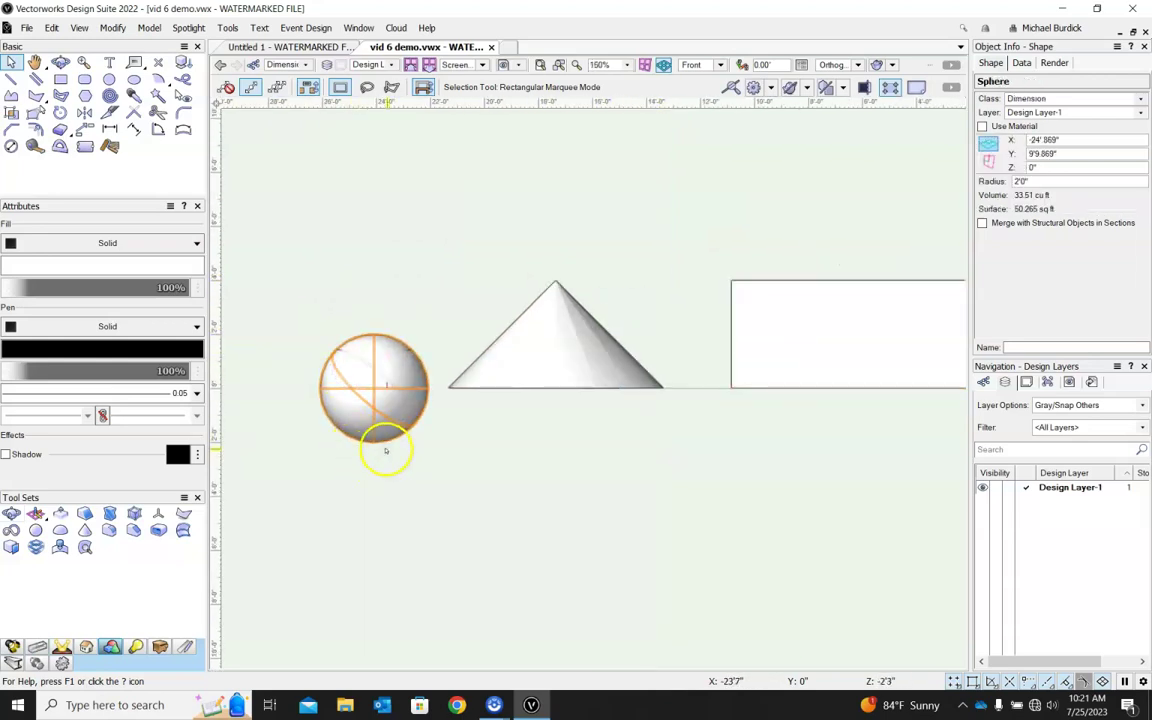
scroll(385, 450, left, 3)
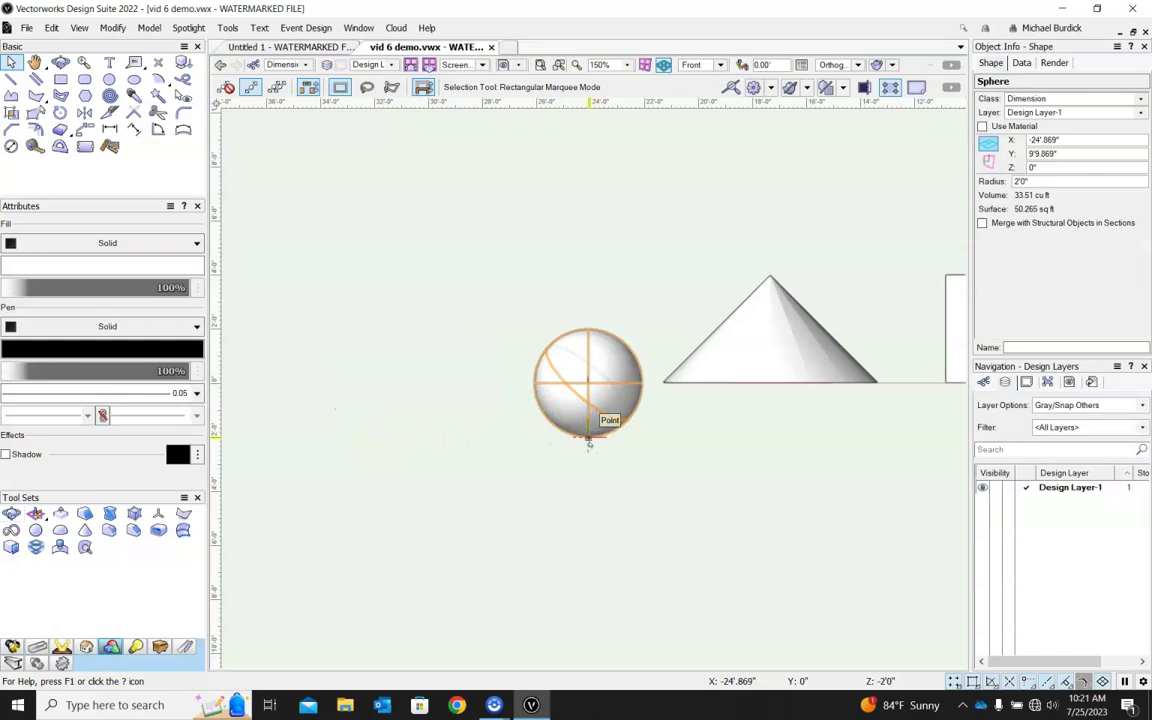
drag(588, 438, 587, 383)
scroll(535, 416, down, 3)
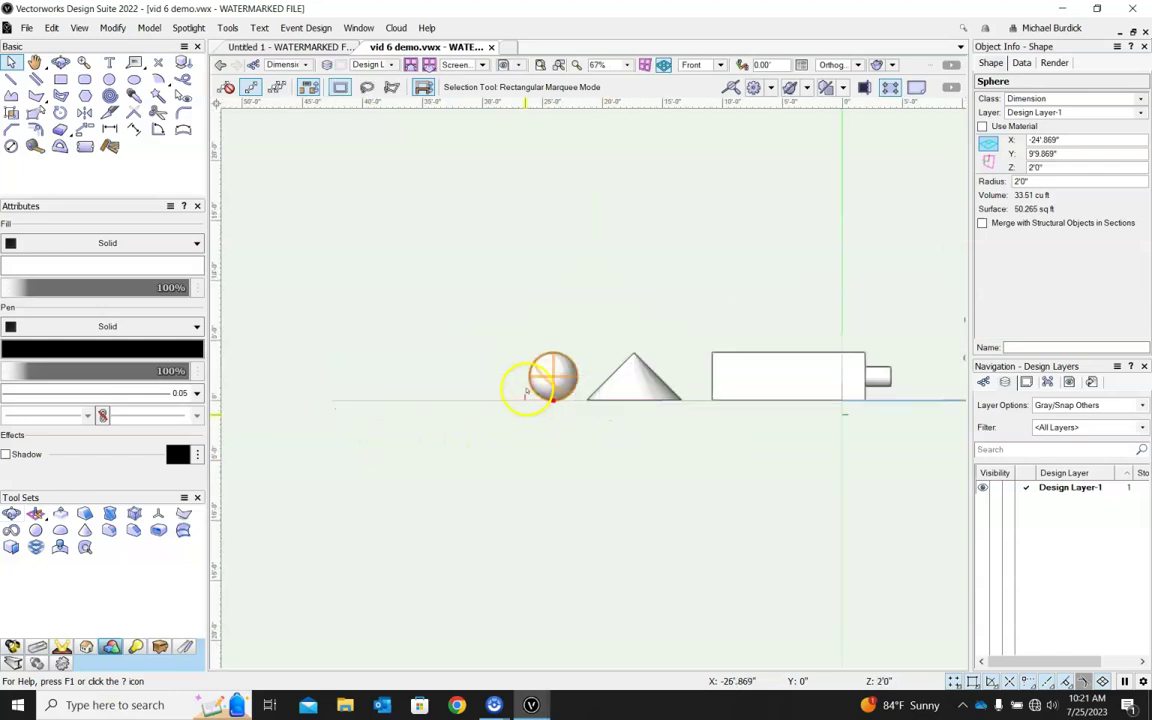
Show the model in 3D and delete the extruded block in front of the long box
ctrl+middle_drag(707, 368, 368, 159)
click(645, 428)
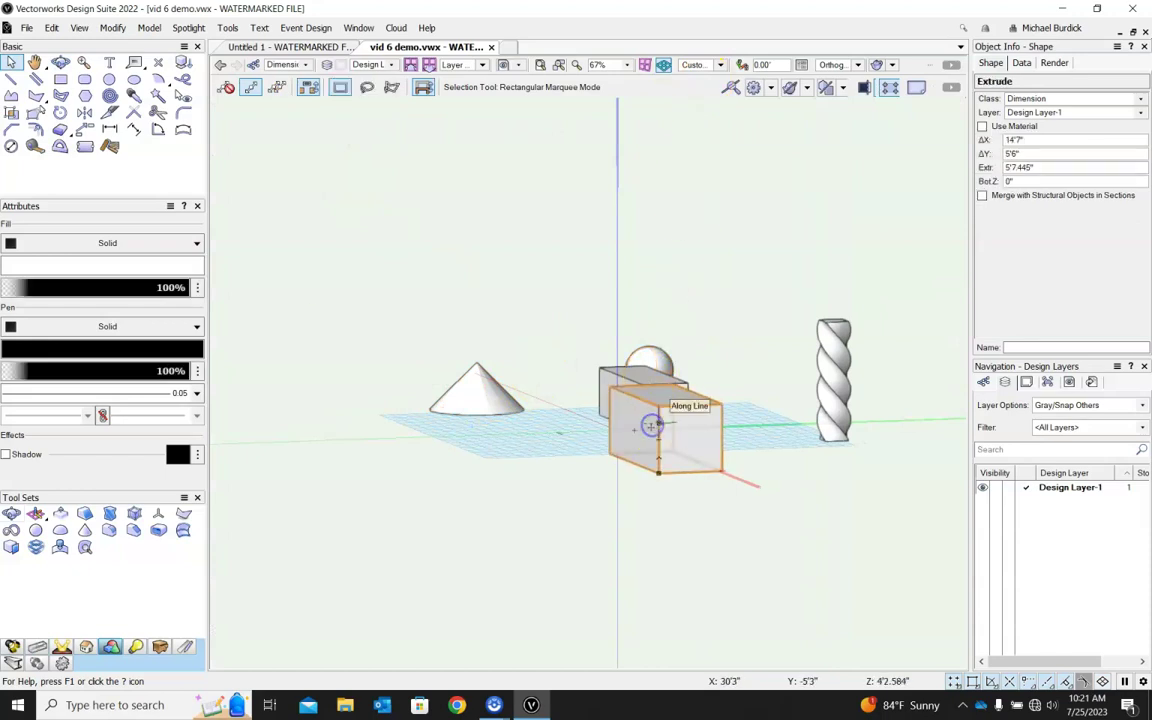
key(Delete)
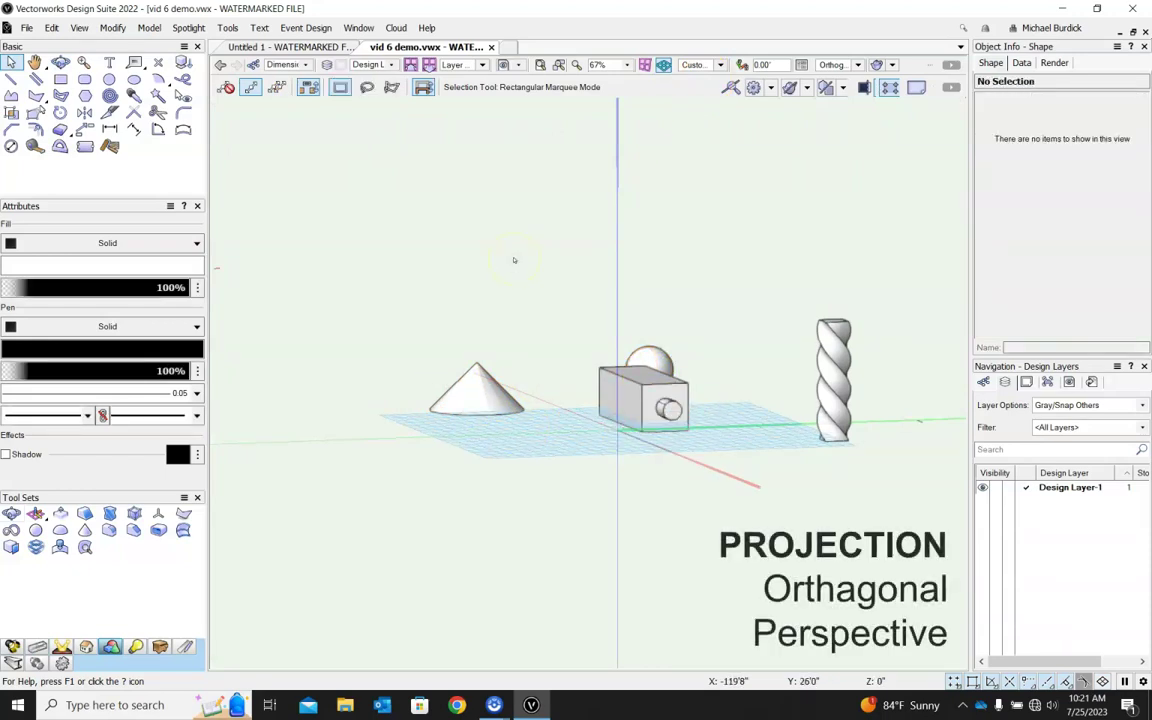
Look over the available projection options in the 3D view and in the Top/Plan view
click(857, 65)
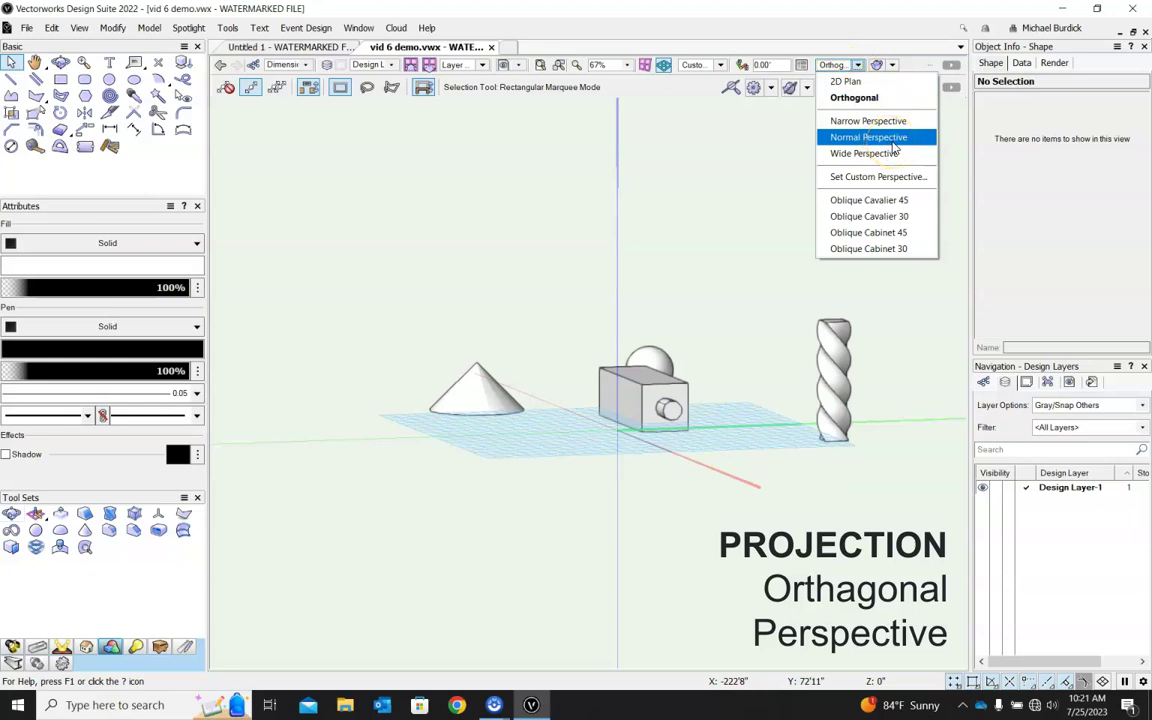
click(601, 267)
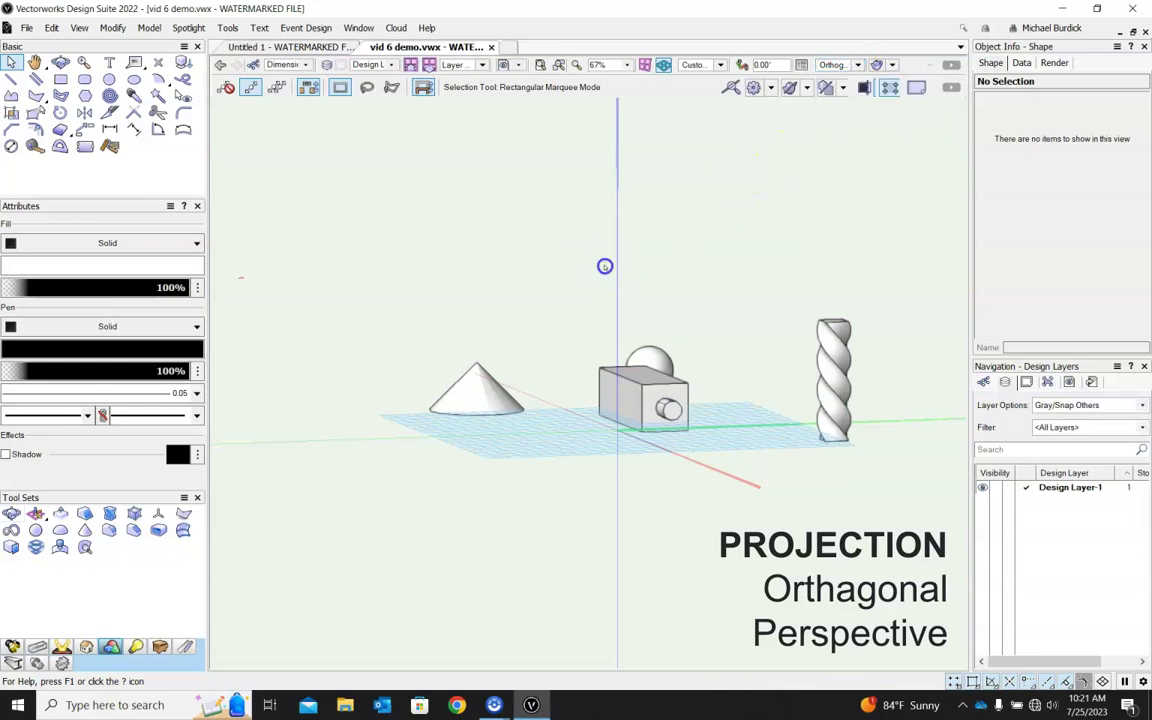
key(F5)
scroll(622, 302, down, 2)
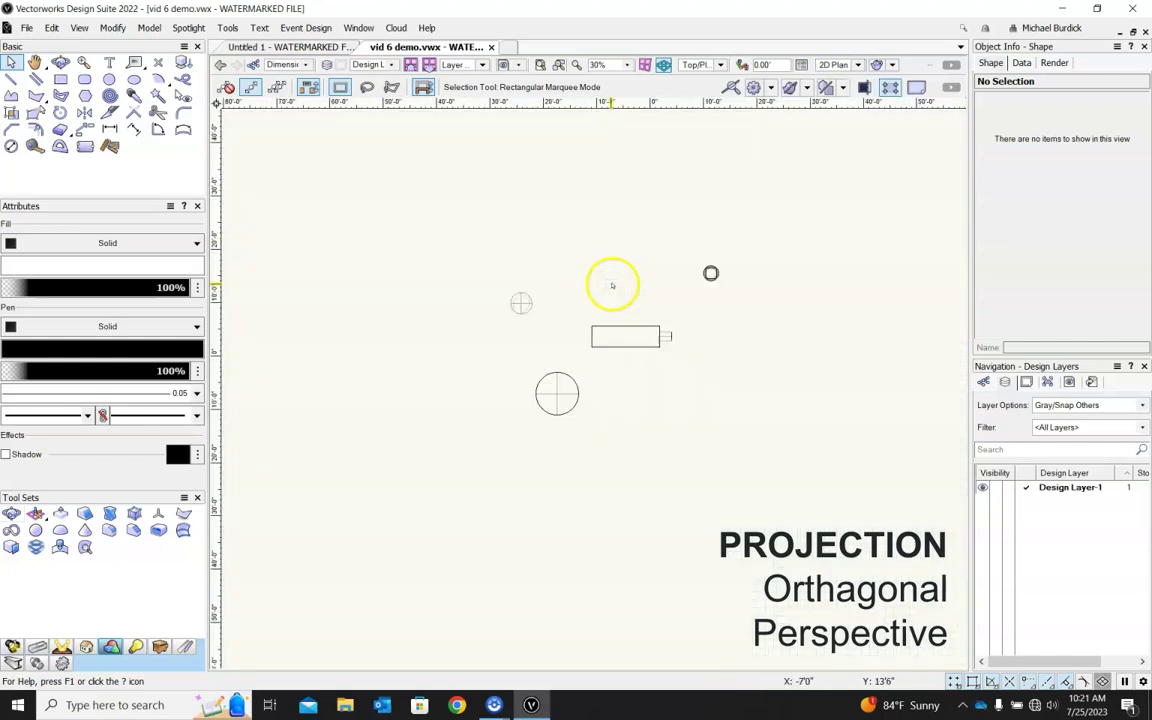
scroll(612, 285, up, 3)
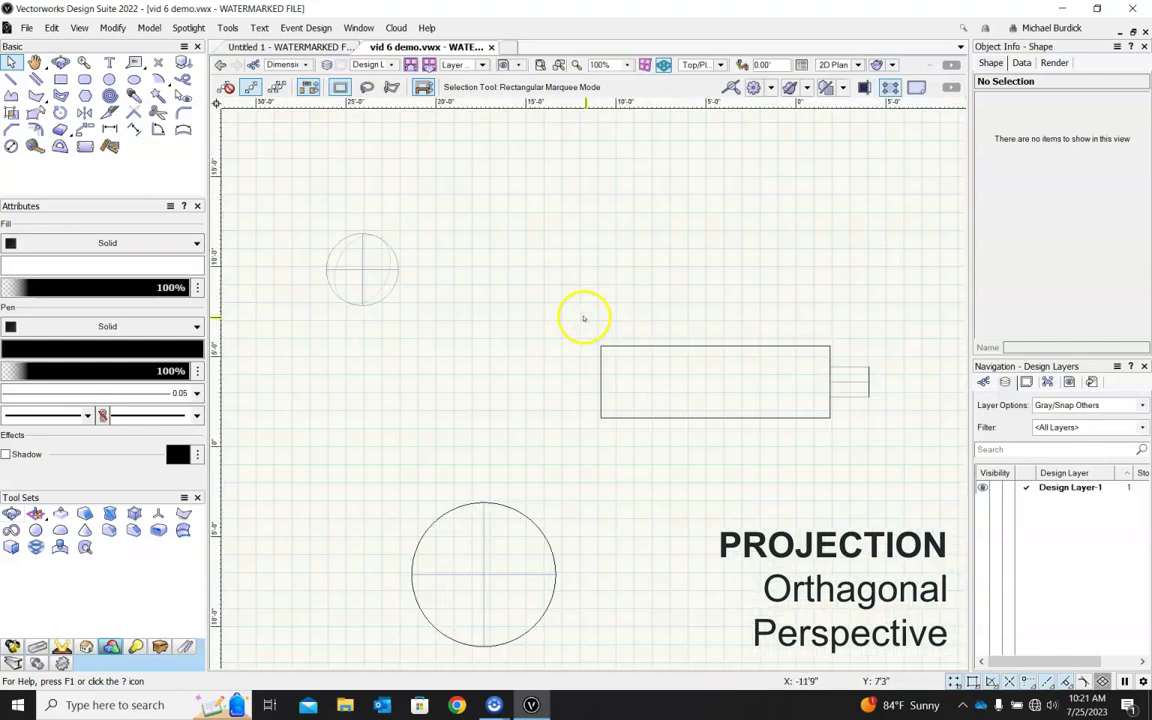
click(859, 65)
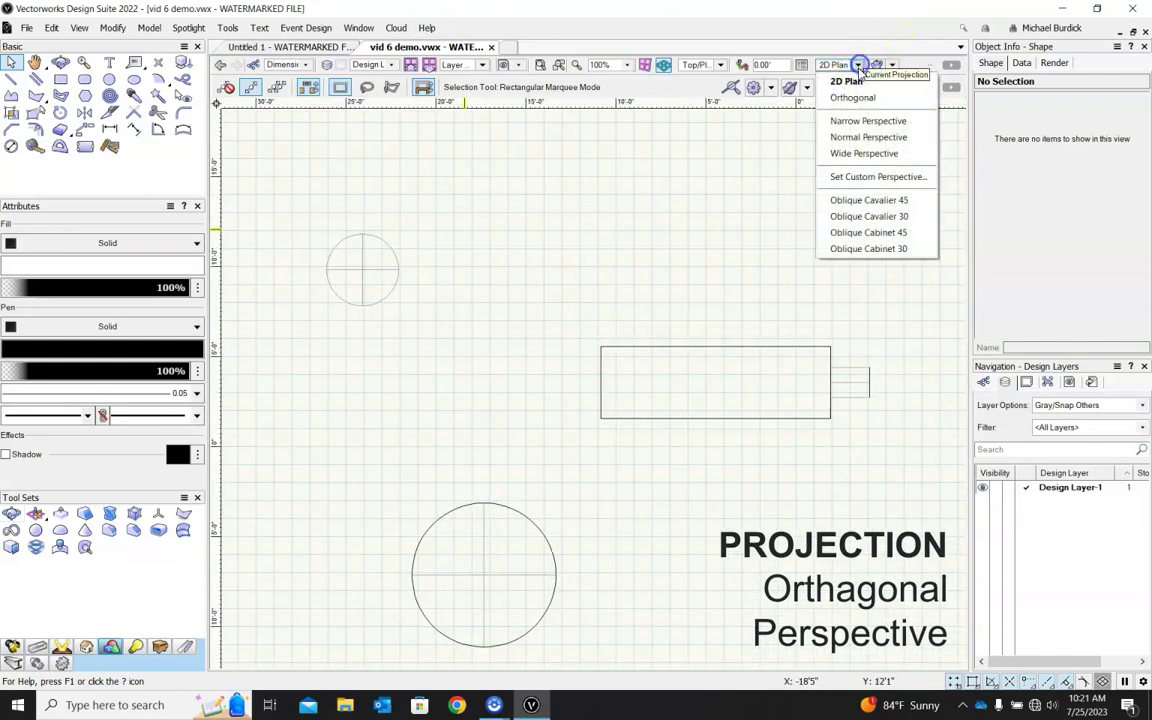
click(694, 65)
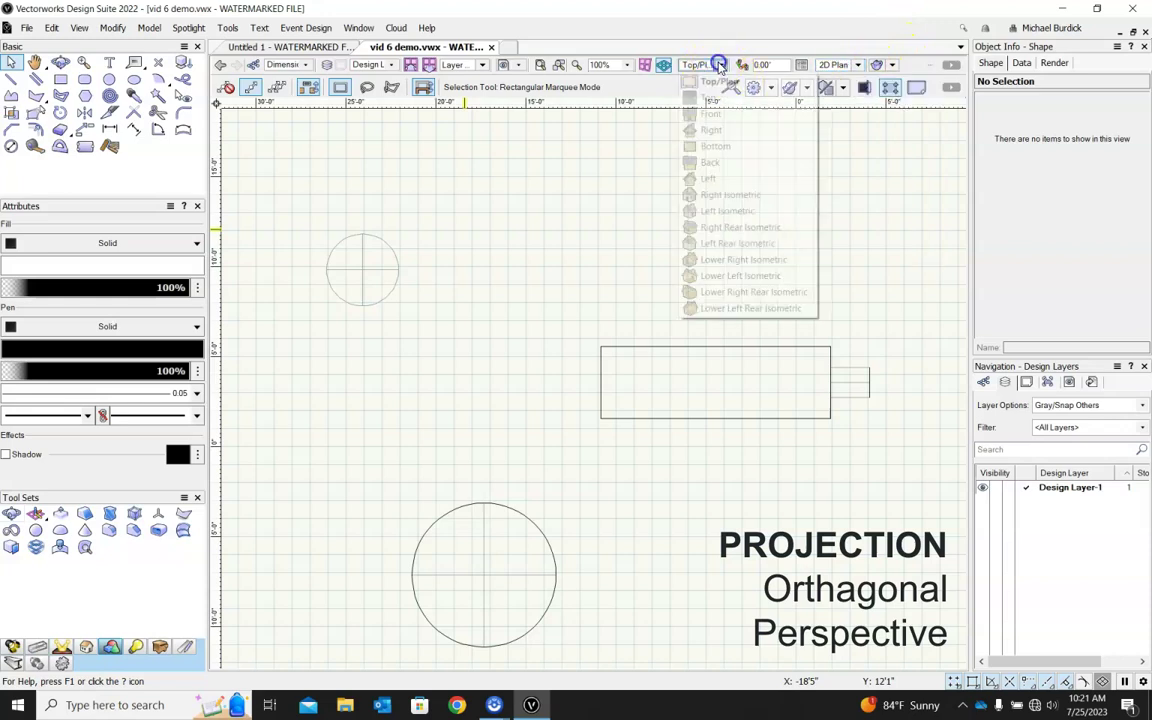
click(859, 65)
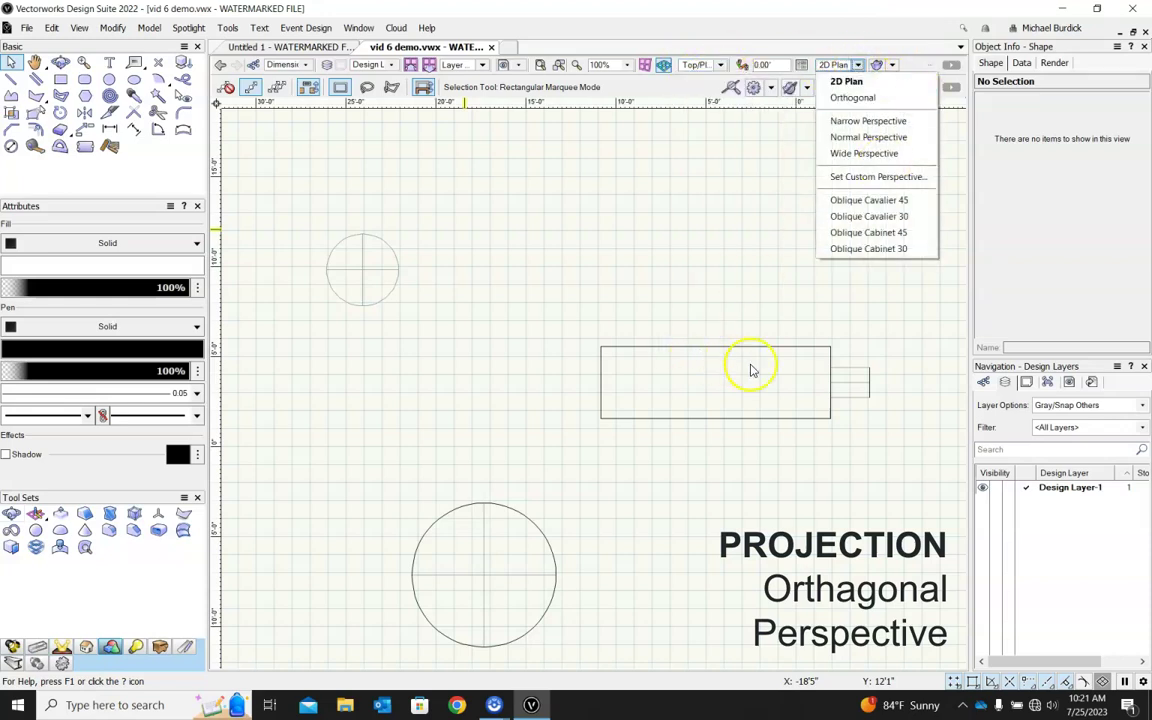
click(759, 424)
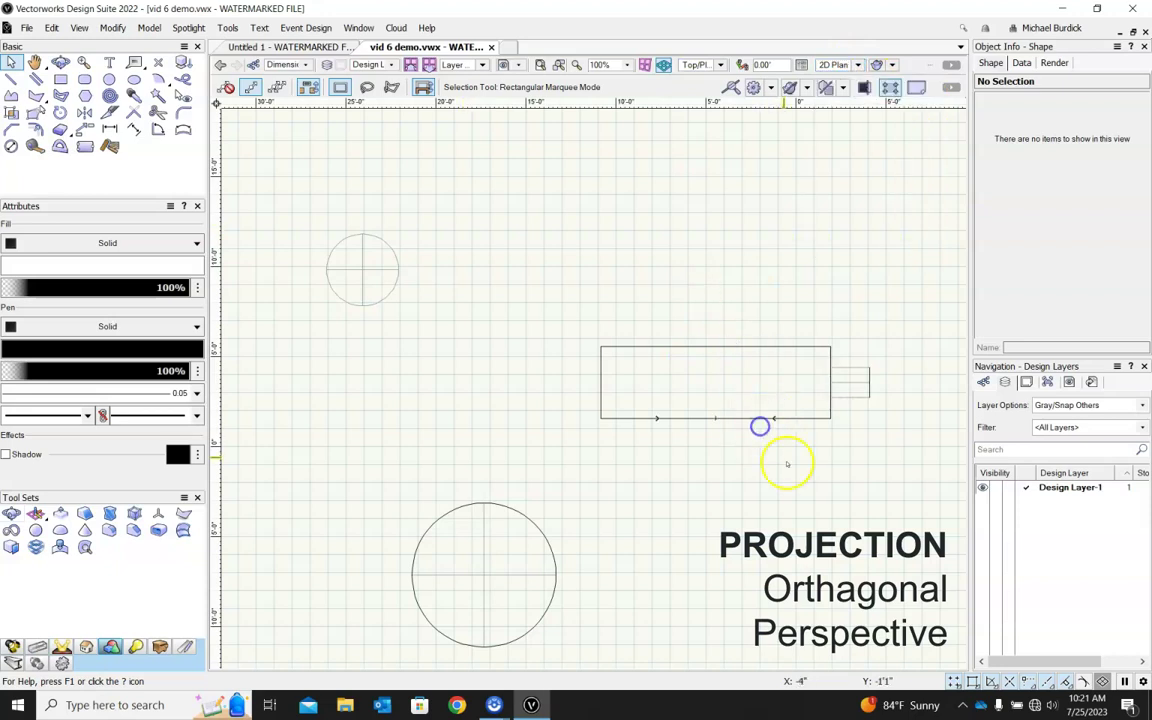
Show the model in 3D with Normal Perspective projection, and examine it from the long box's cylindrical end
ctrl+middle_drag(792, 471, 755, 257)
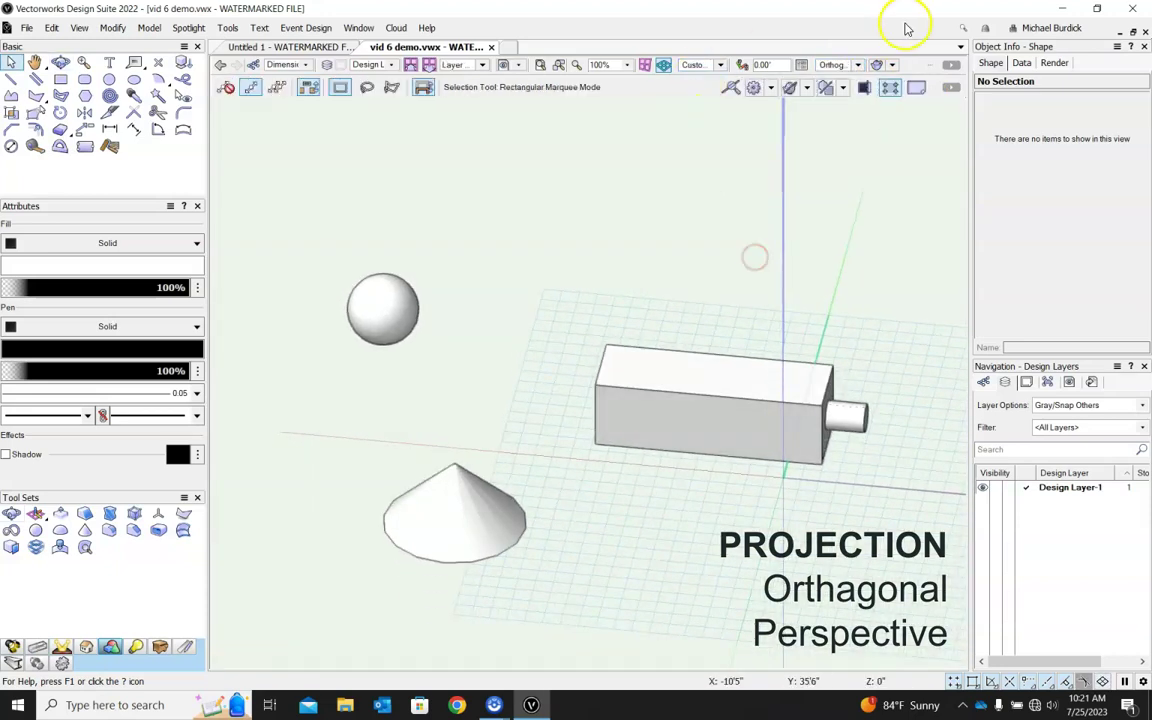
click(857, 66)
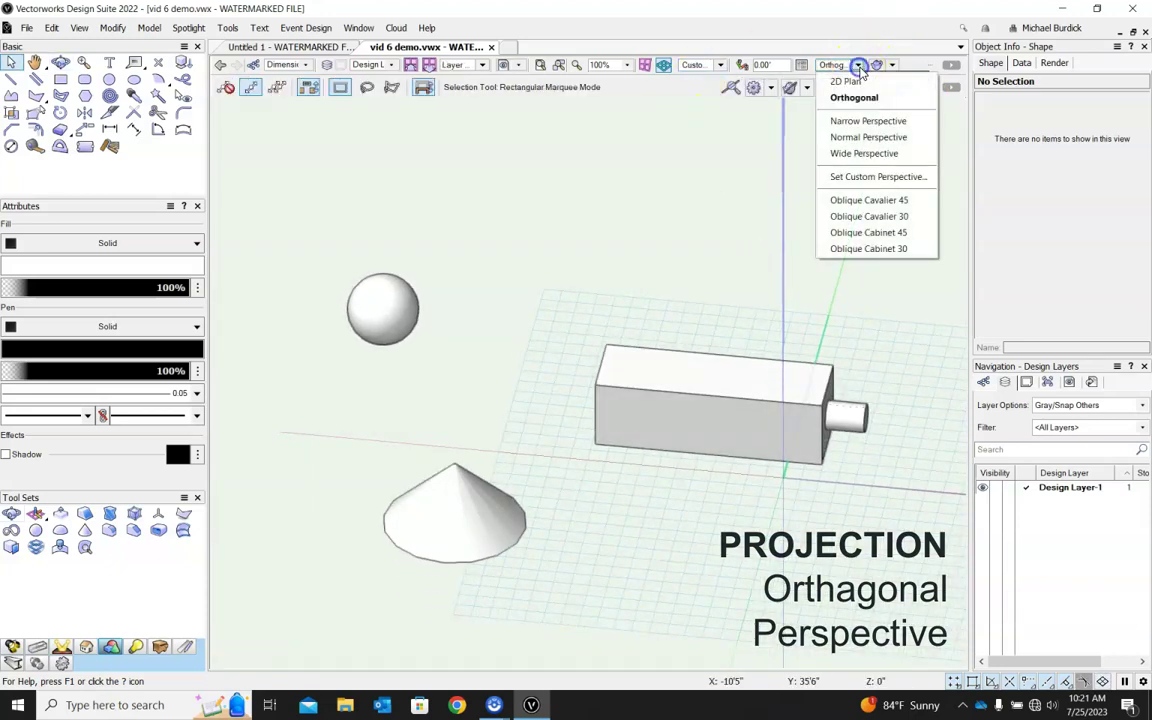
click(855, 139)
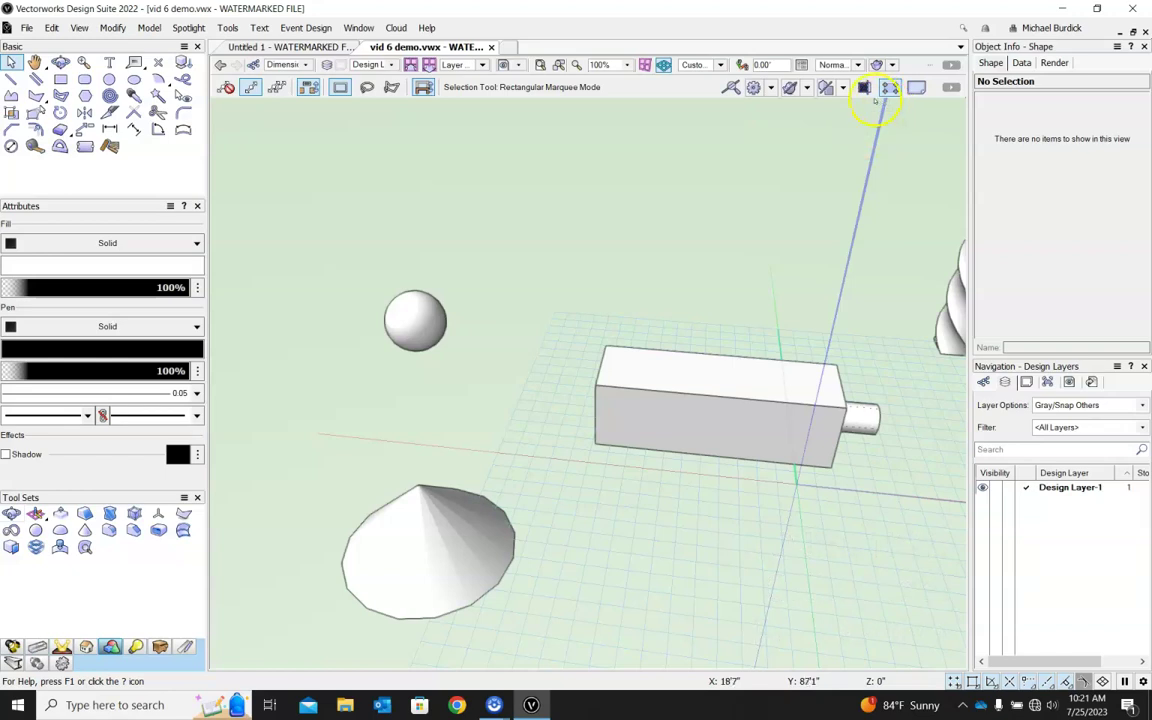
ctrl+middle_drag(817, 423, 558, 357)
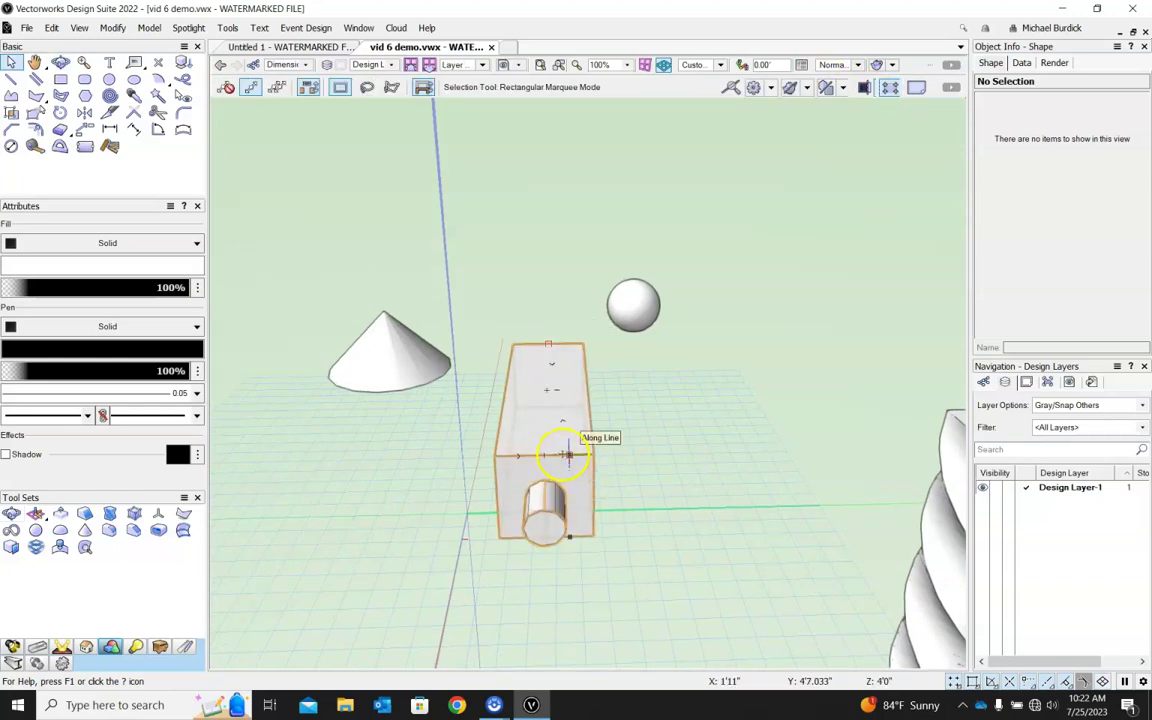
Return the projection to Orthogonal and examine the objects from a raised angle
click(857, 66)
click(845, 98)
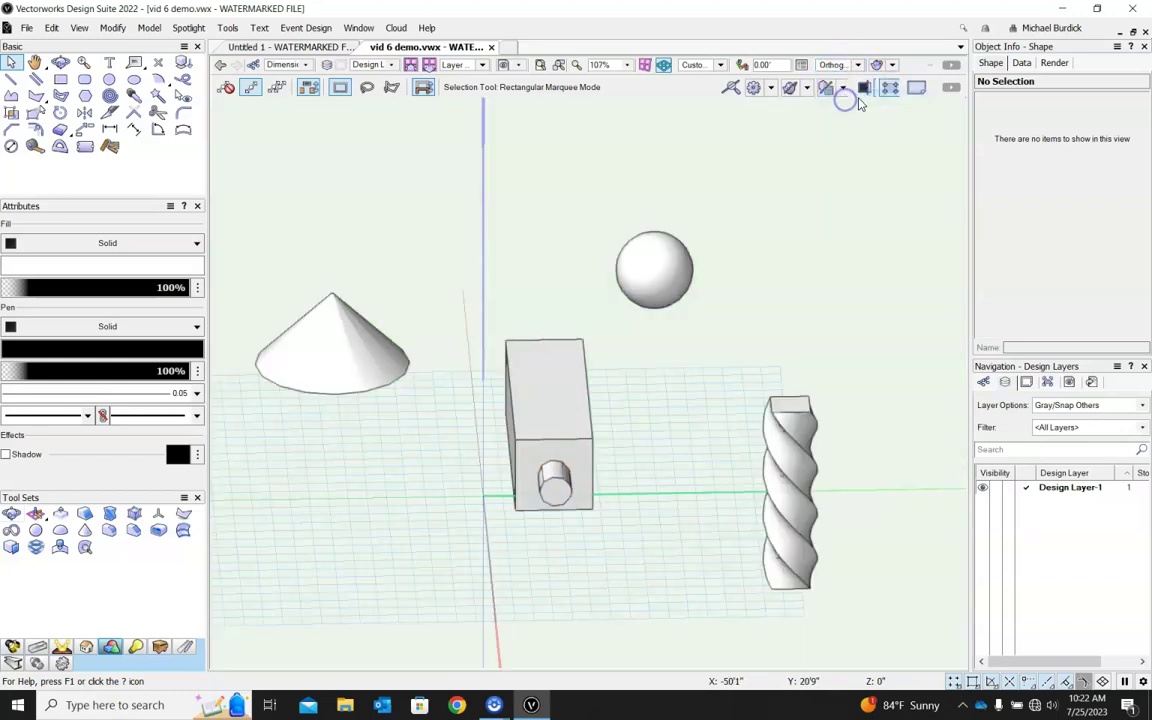
ctrl+middle_drag(480, 403, 527, 362)
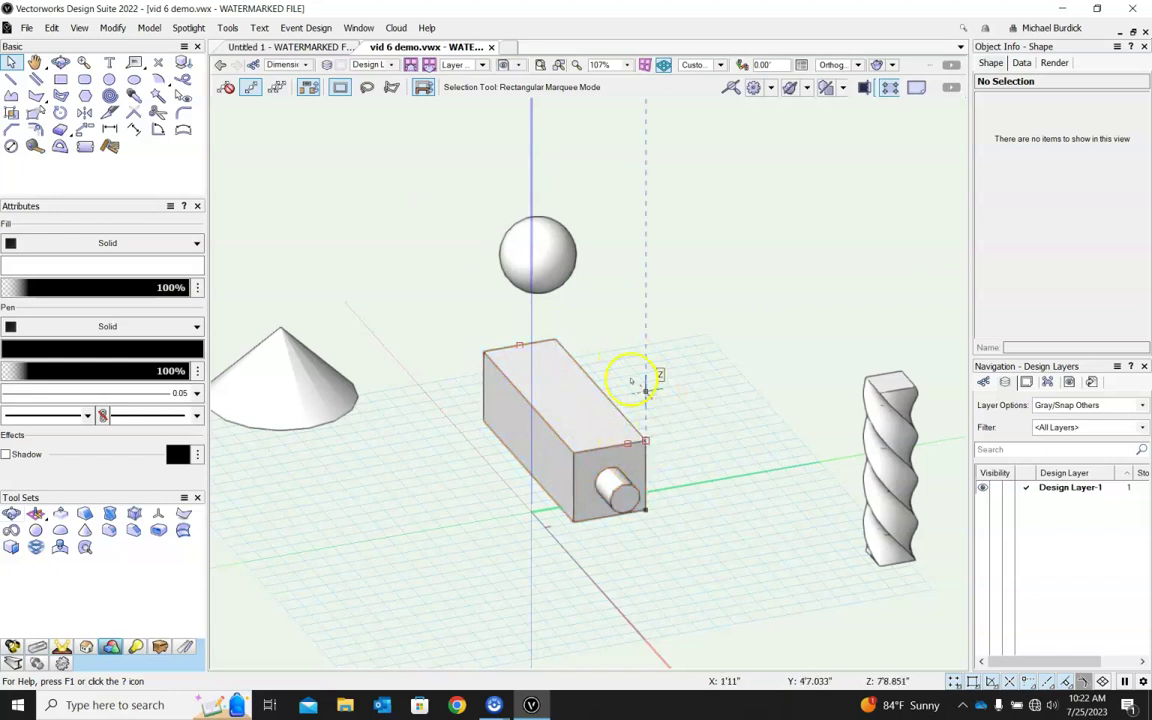
Examine the objects in Orthogonal projection from several low and raised angles, both close up and from a distance
scroll(553, 398, down, 4)
middle_drag(553, 398, 897, 124)
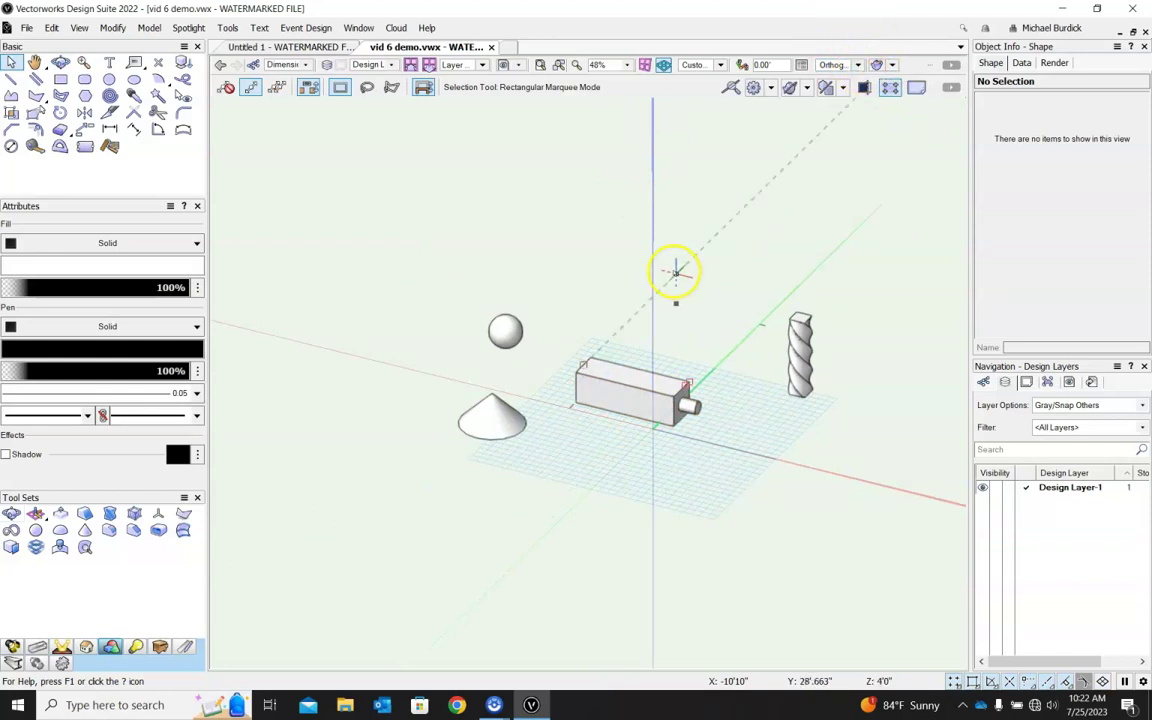
middle_drag(718, 367, 679, 335)
scroll(609, 368, up, 4)
scroll(595, 340, up, 2)
scroll(700, 345, down, 3)
middle_drag(746, 347, 643, 340)
scroll(555, 329, down, 3)
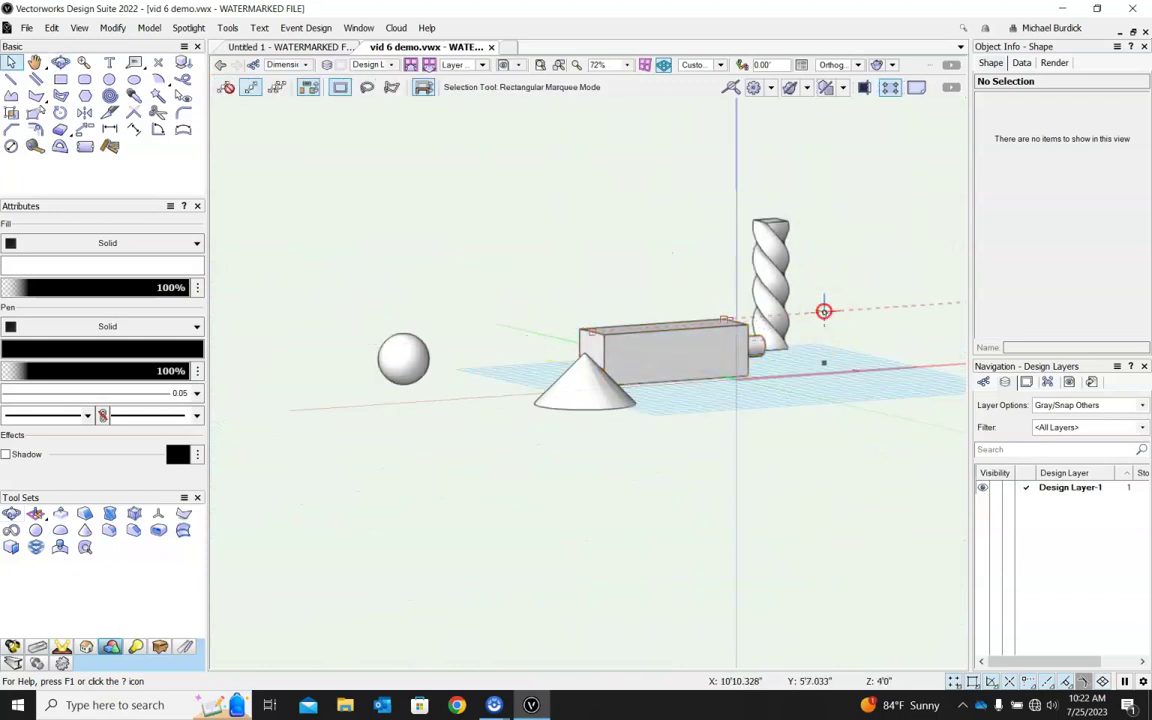
middle_drag(818, 319, 845, 72)
Switch the projection to Normal Perspective and examine the objects from a low angle
click(856, 65)
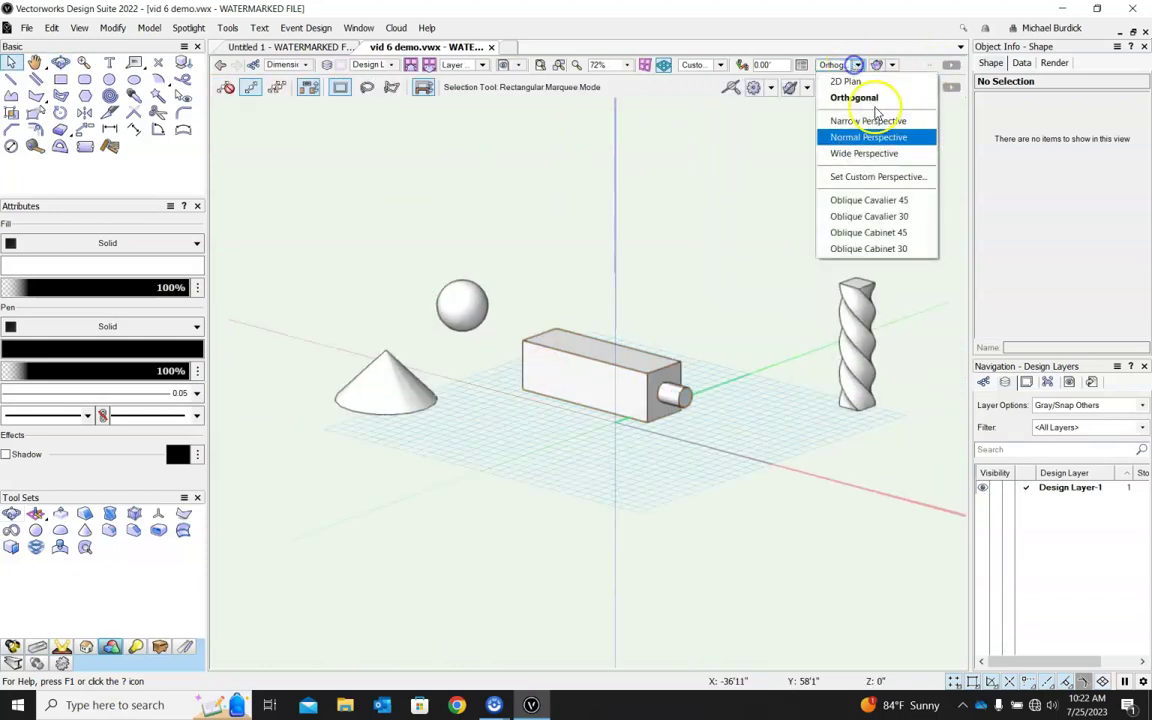
click(868, 138)
middle_drag(661, 198, 672, 340)
scroll(585, 348, up, 3)
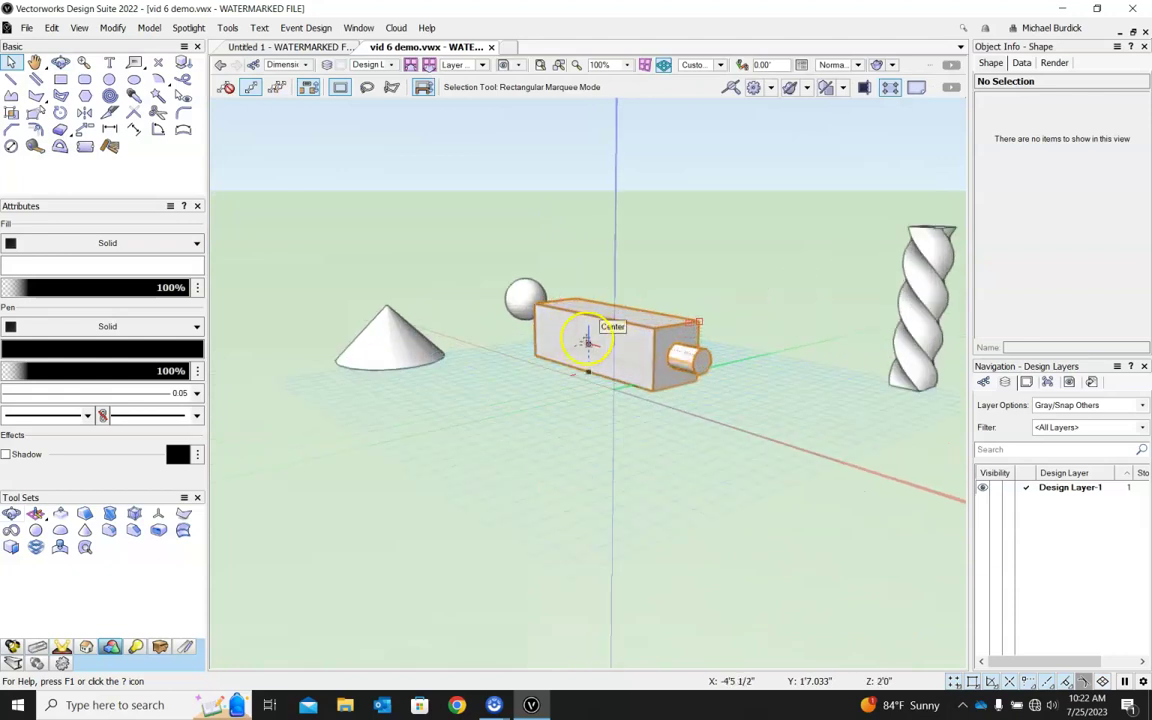
Return the projection to Orthogonal and look over the other available projection types, including the oblique ones
click(858, 65)
click(849, 98)
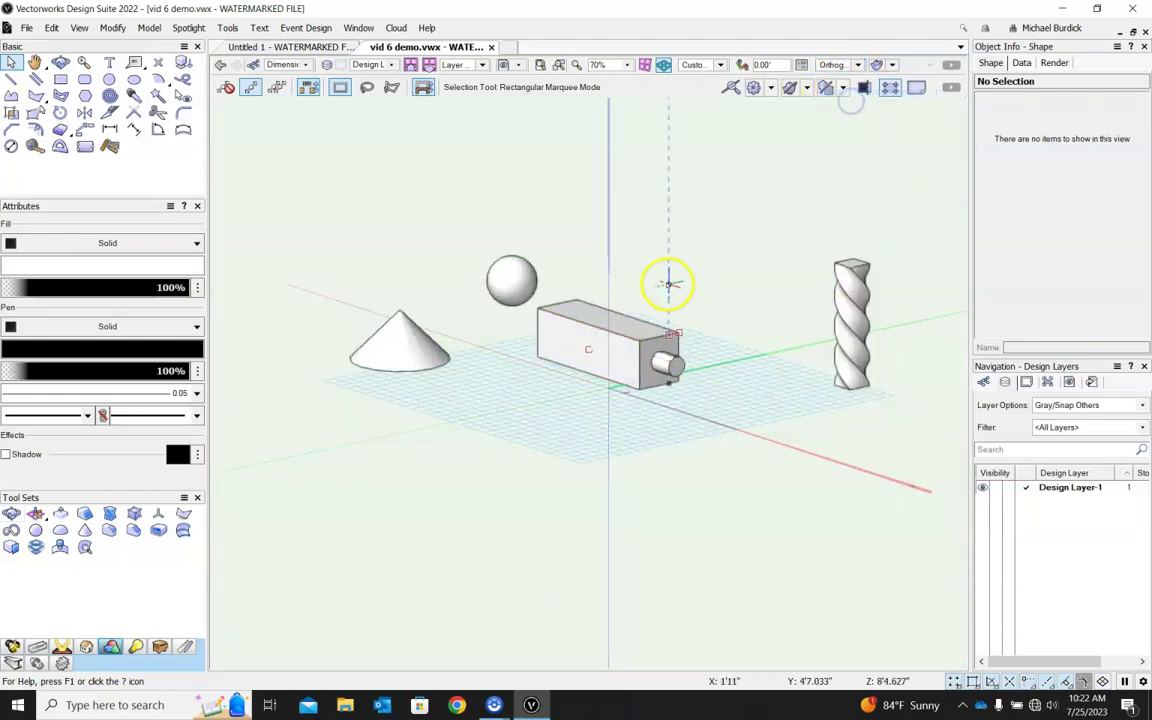
scroll(667, 283, down, 3)
shift+middle_drag(700, 285, 668, 311)
scroll(550, 326, up, 5)
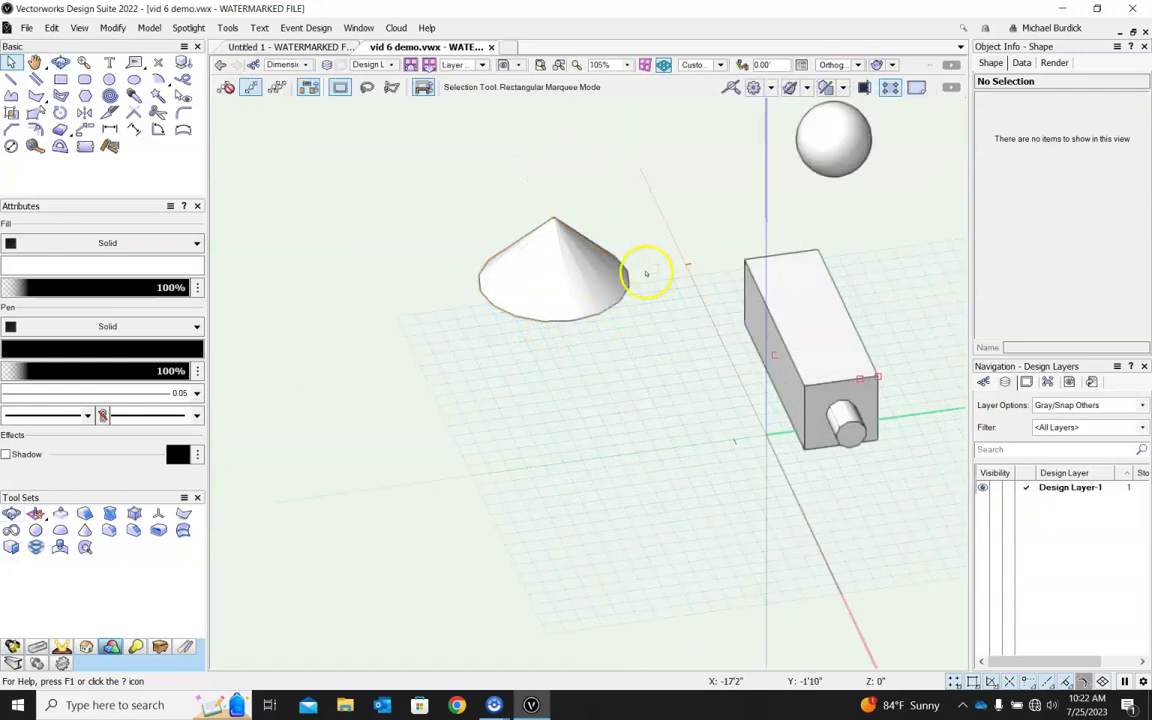
scroll(489, 283, down, 5)
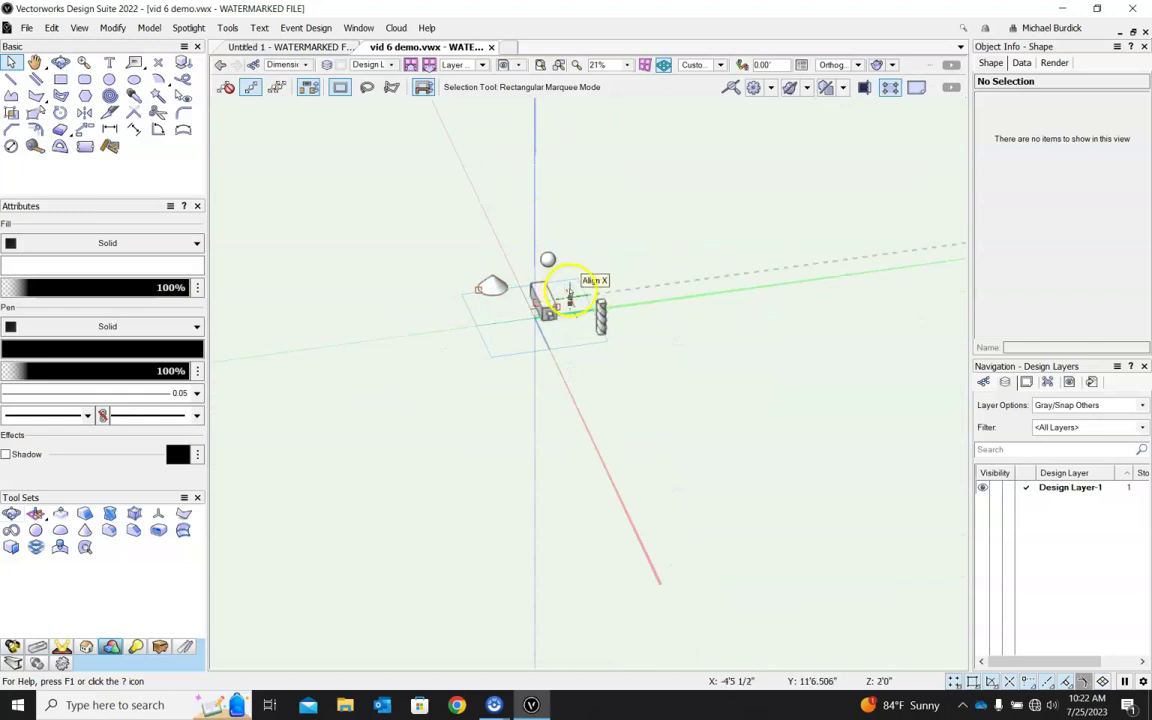
scroll(540, 309, up, 4)
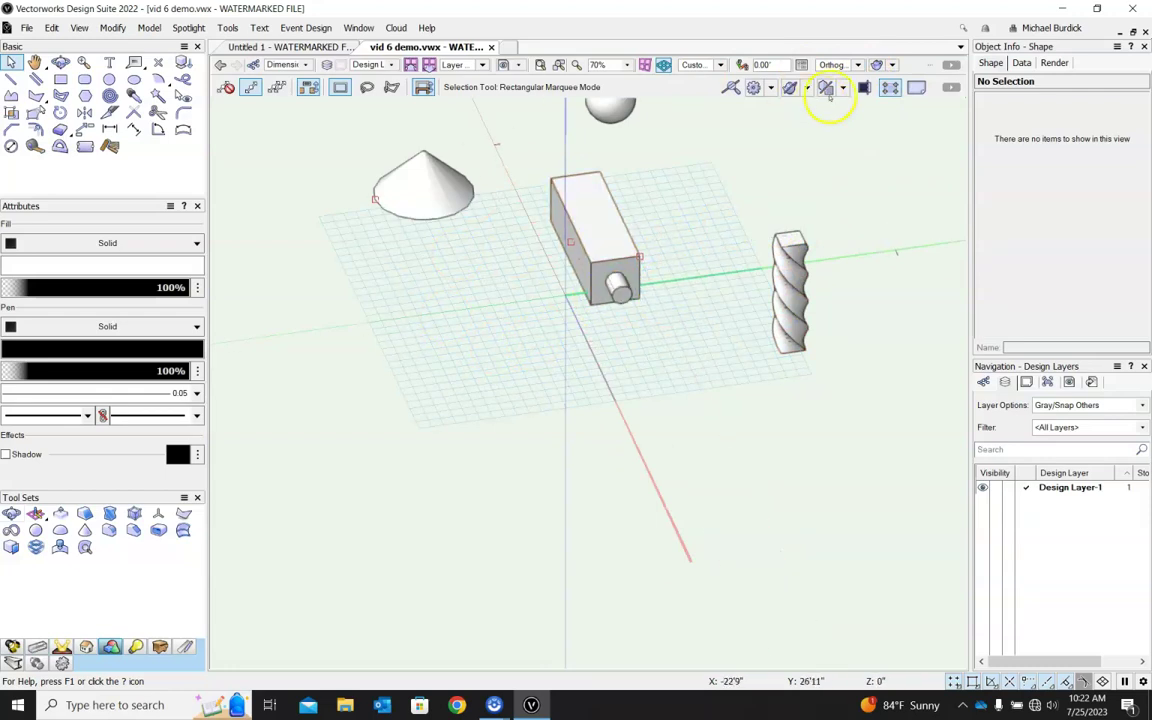
click(857, 64)
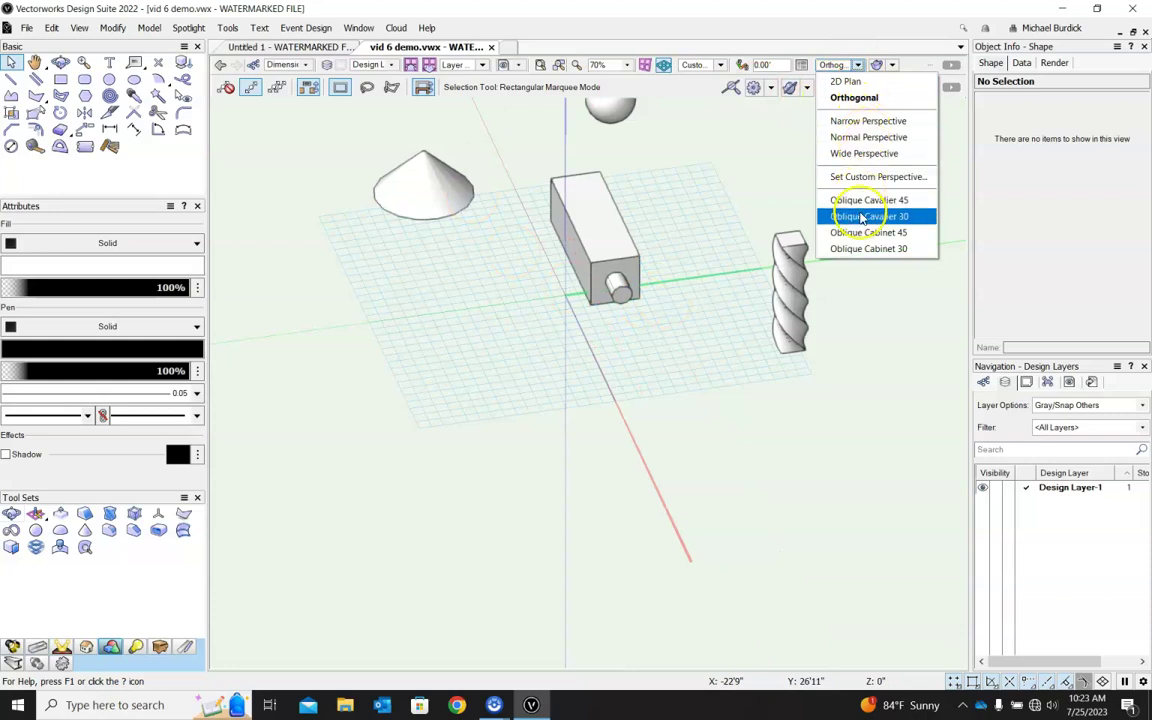
click(714, 170)
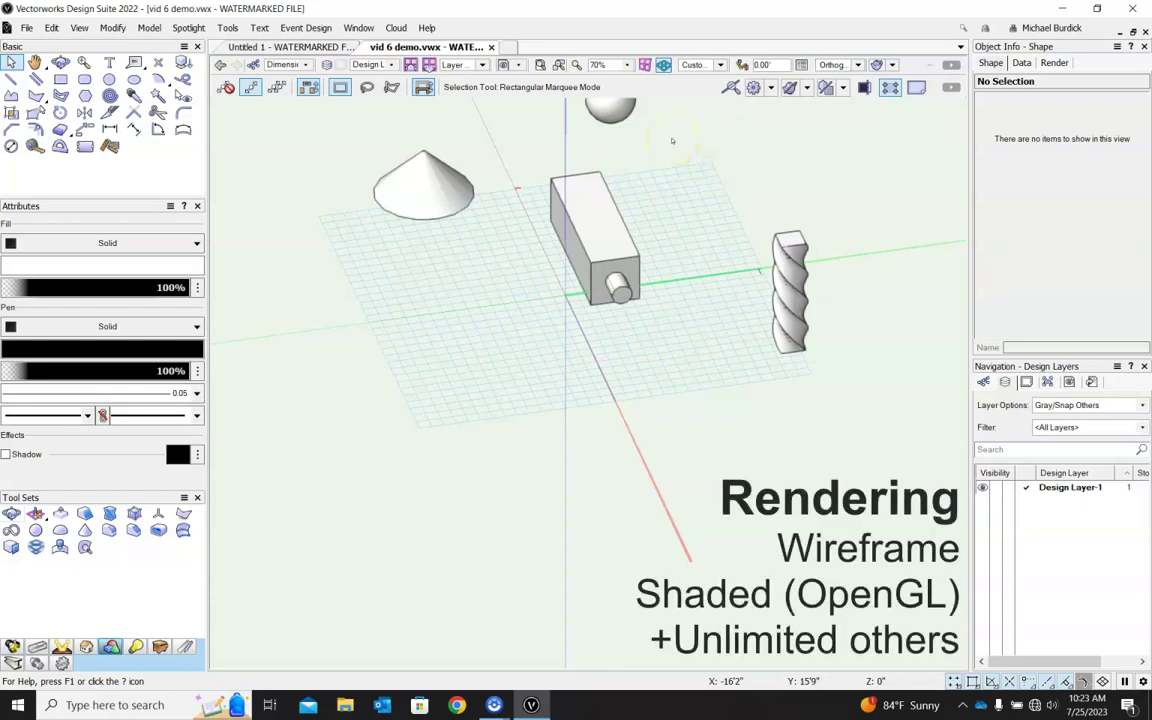
Render the model as Wireframe and examine the long box and its cylindrical end up close
shift+middle_drag(489, 288, 619, 316)
scroll(737, 148, down, 3)
scroll(677, 111, up, 2)
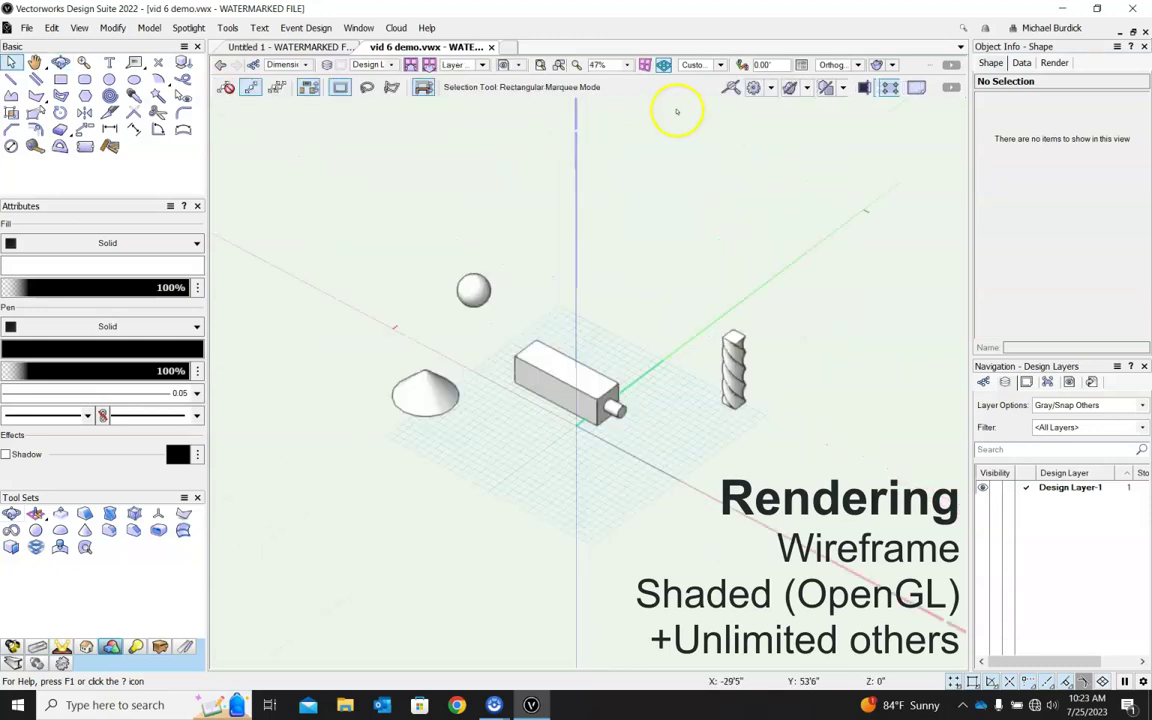
click(893, 66)
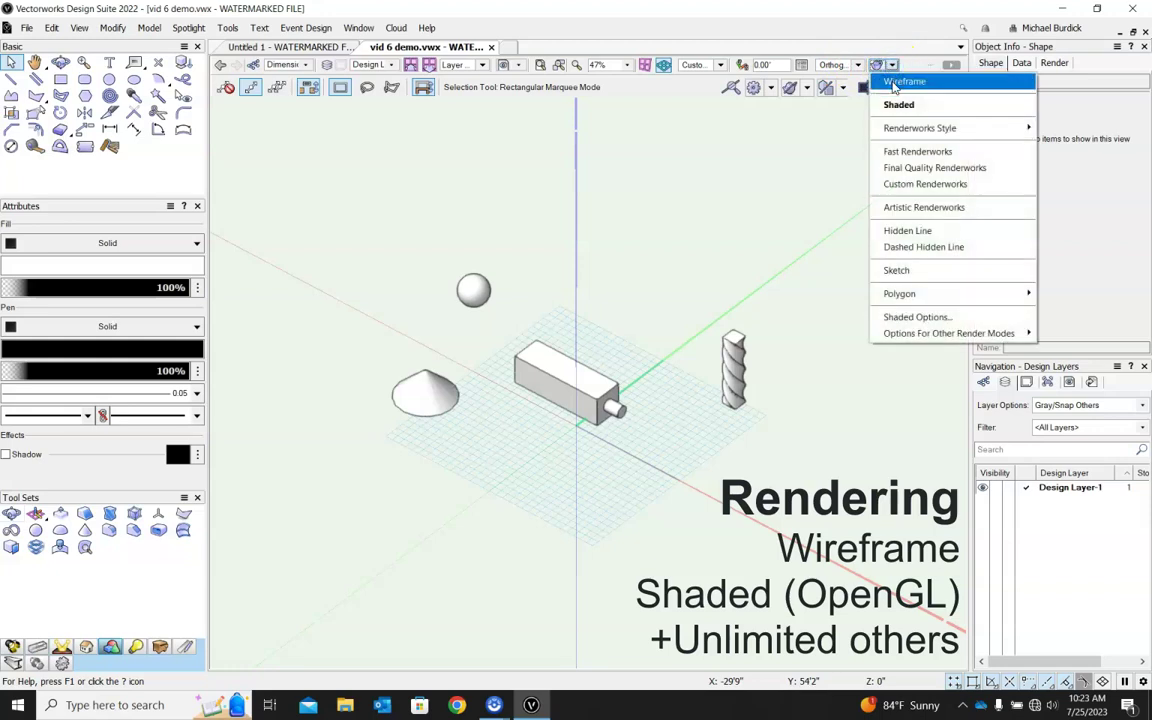
click(900, 82)
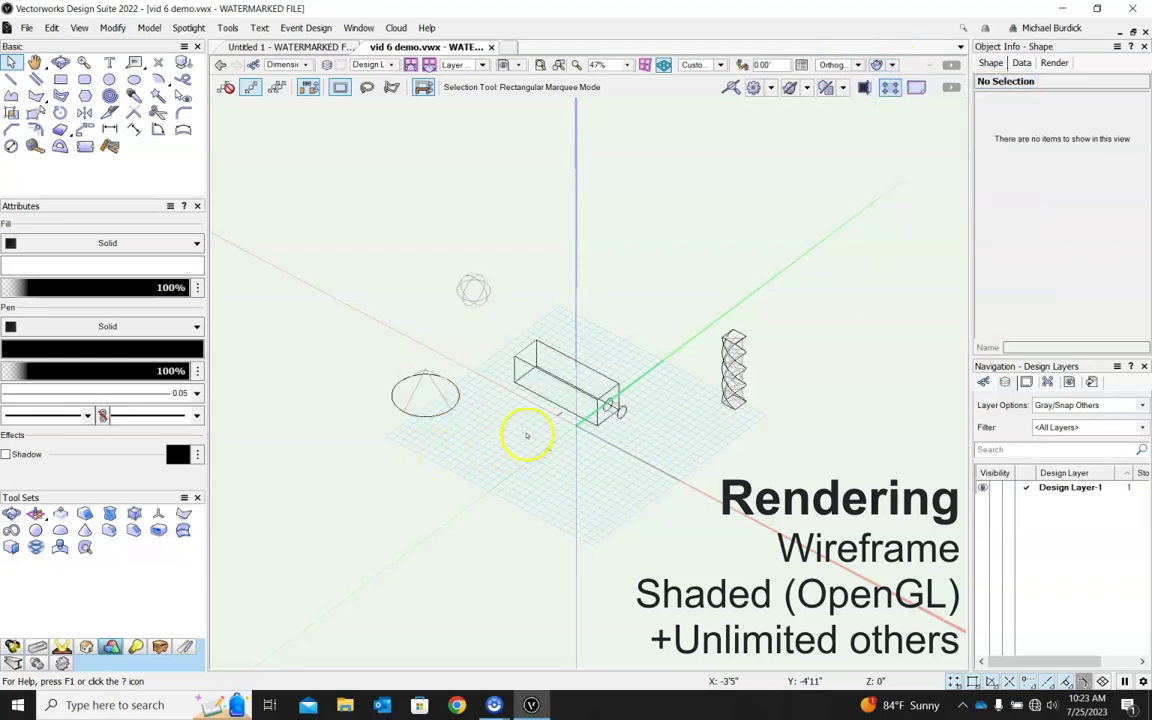
scroll(545, 415, up, 4)
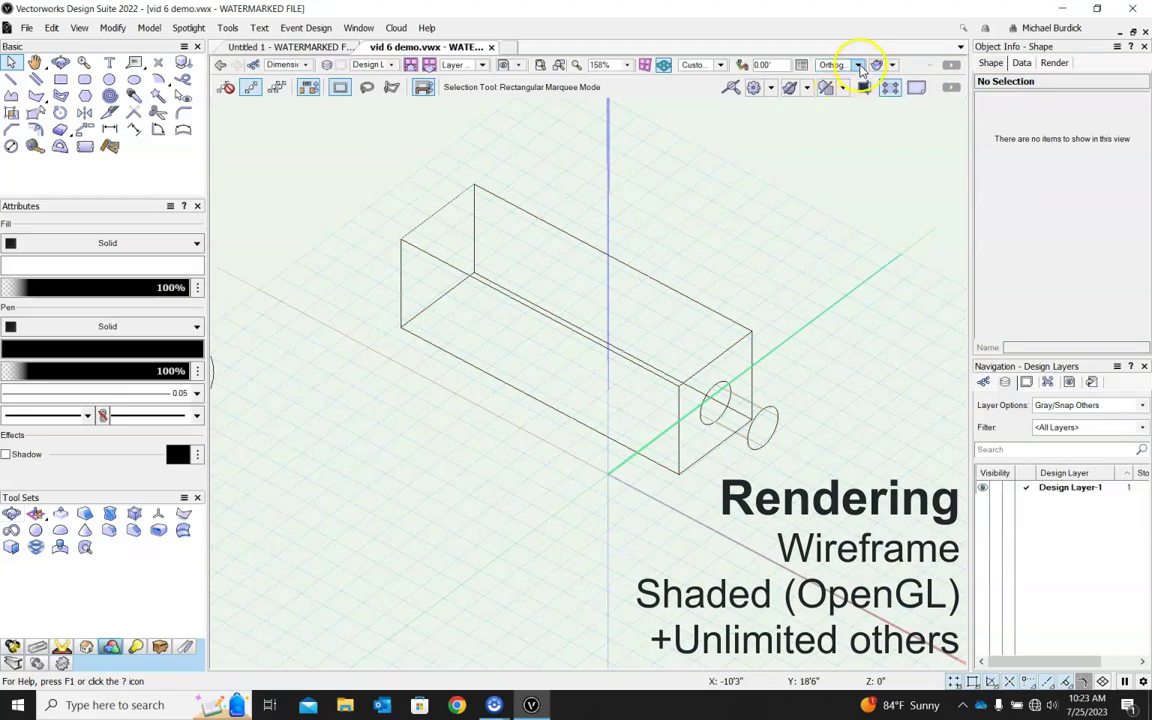
Set the render mode back to Shaded and examine the long box with its surroundings
click(893, 66)
click(880, 102)
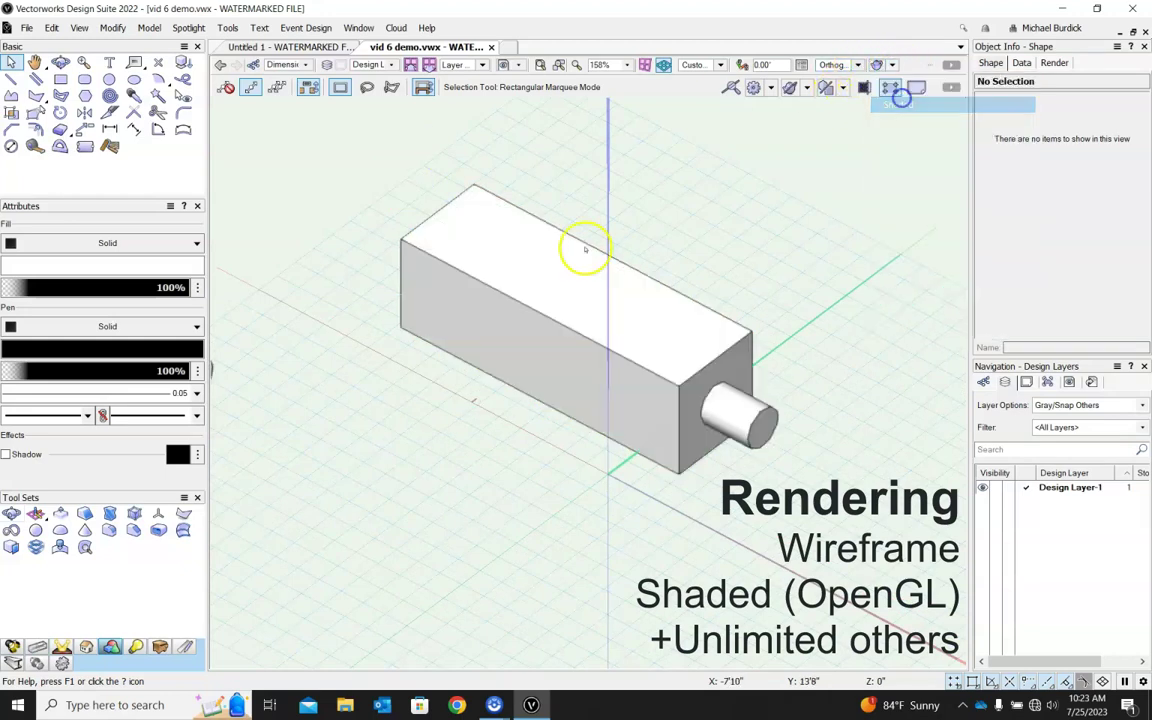
scroll(527, 286, down, 1)
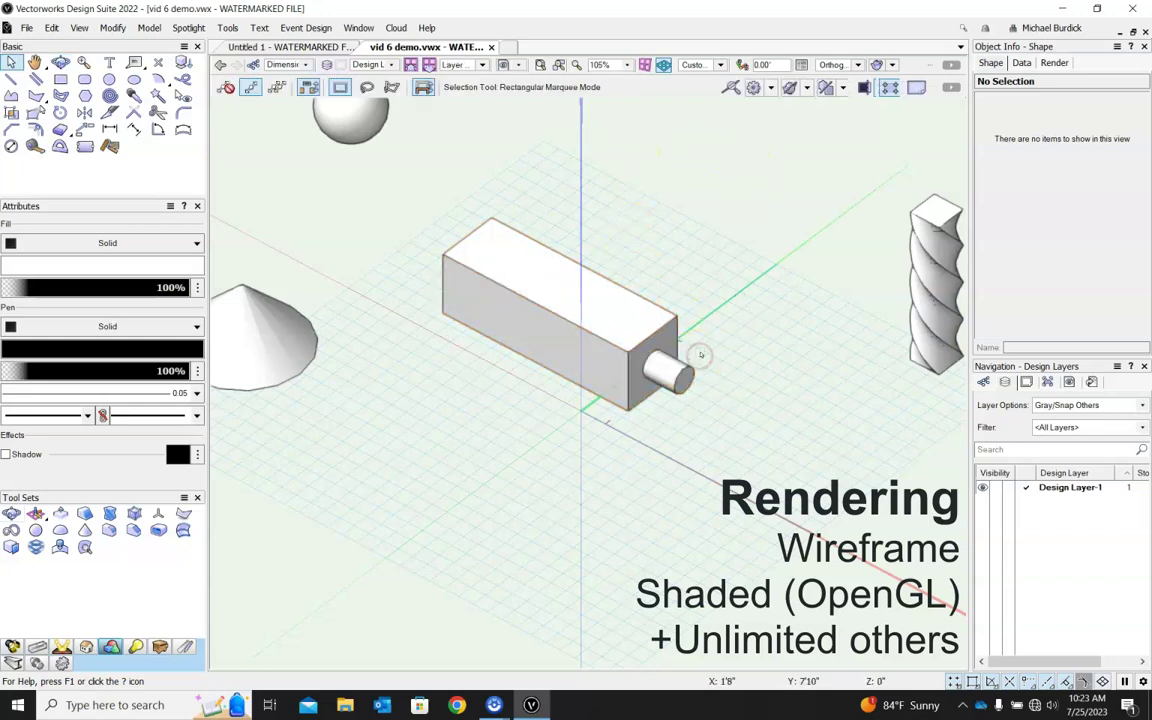
Show the model in Top/Plan view, and orbit back into a raised 3D view of all objects
key(F5)
scroll(679, 200, down, 2)
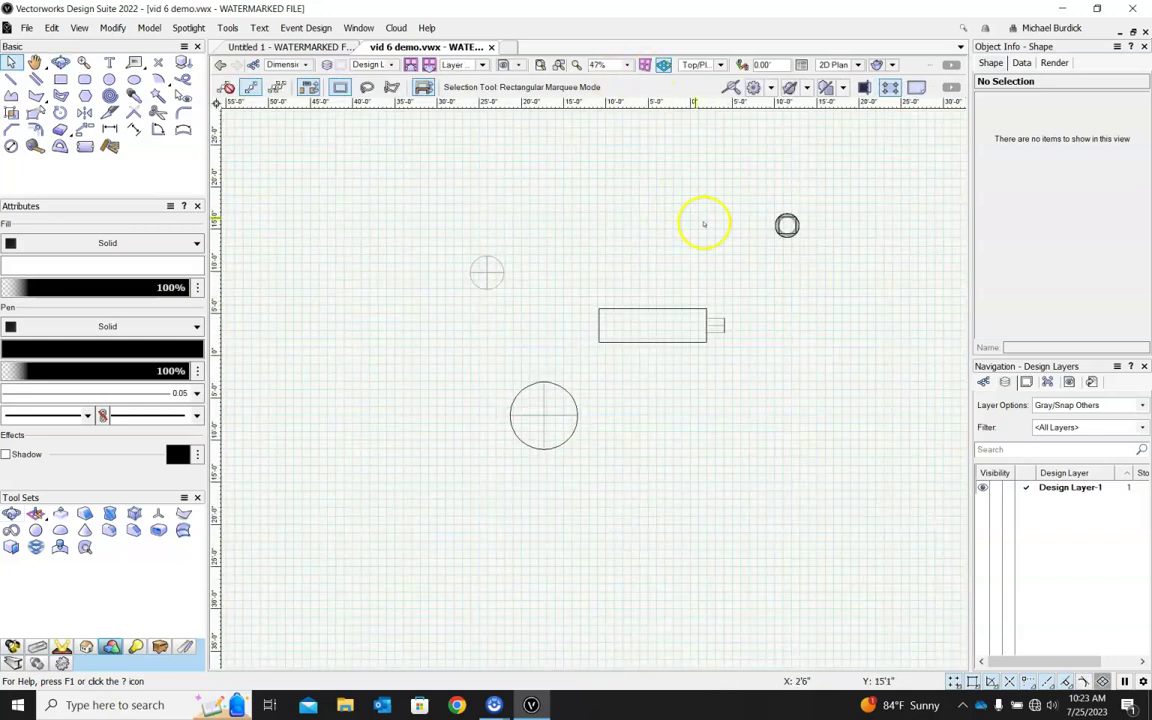
scroll(772, 285, up, 1)
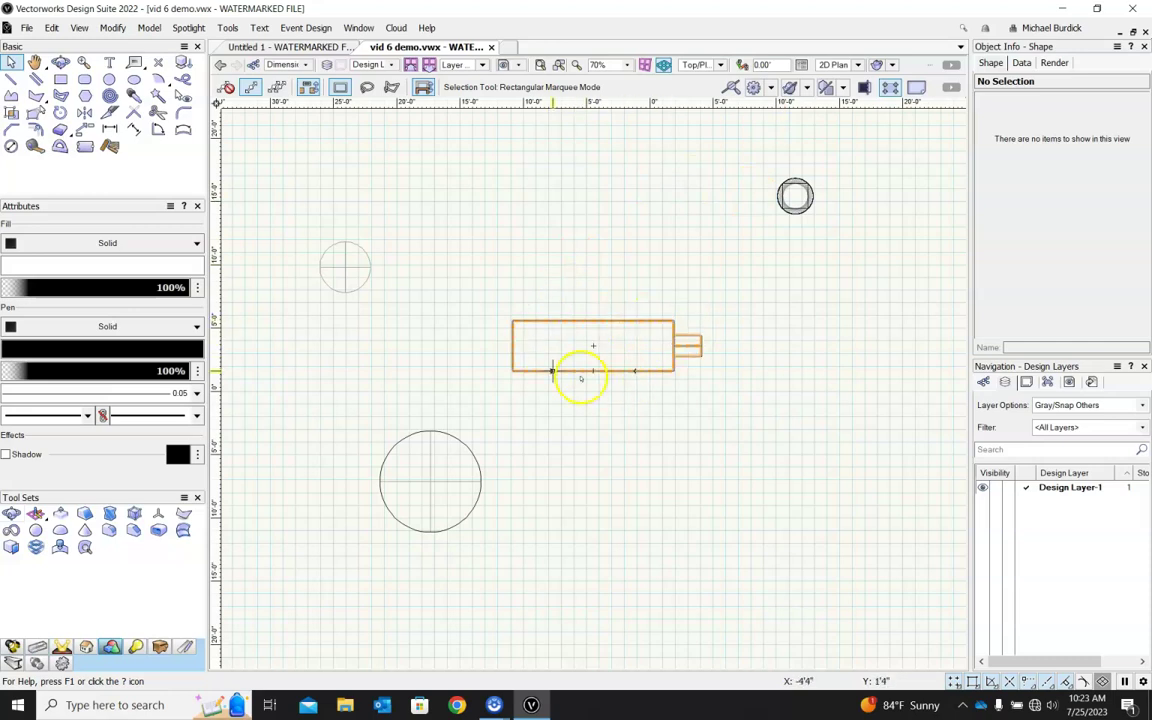
shift+middle_drag(812, 368, 655, 275)
shift+middle_drag(725, 399, 704, 305)
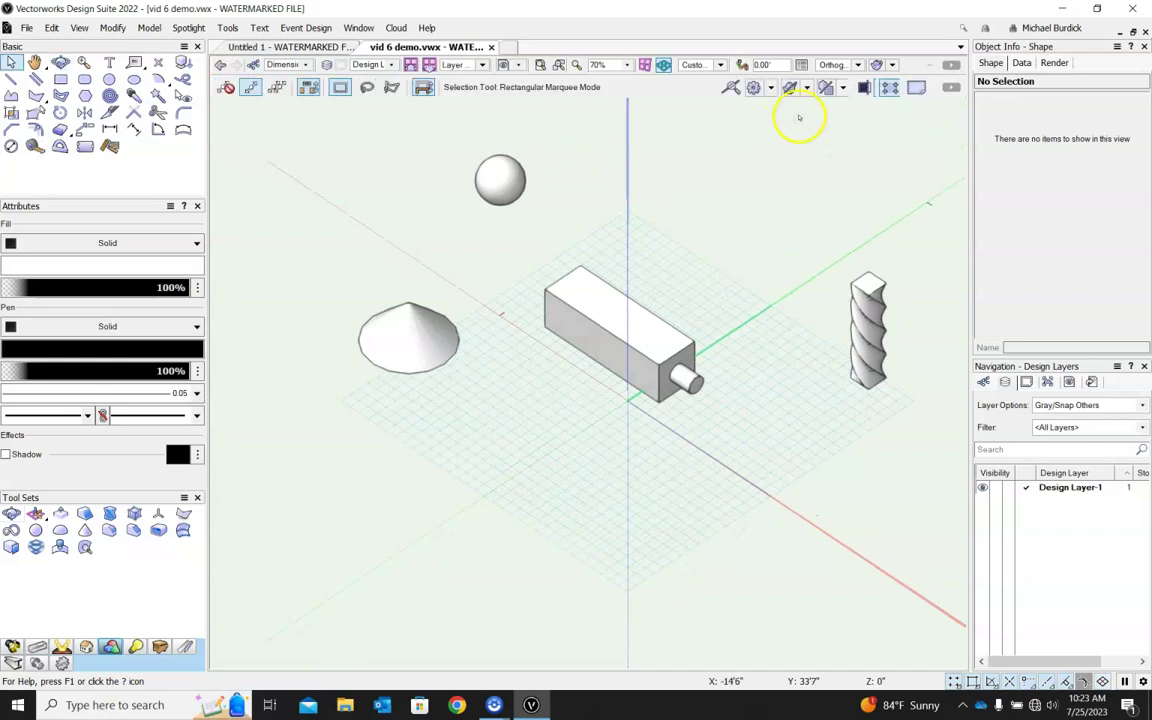
Set the default 3D render mode to Wireframe and show the model in Top/Plan view
click(649, 293)
shift+click(366, 320)
click(802, 89)
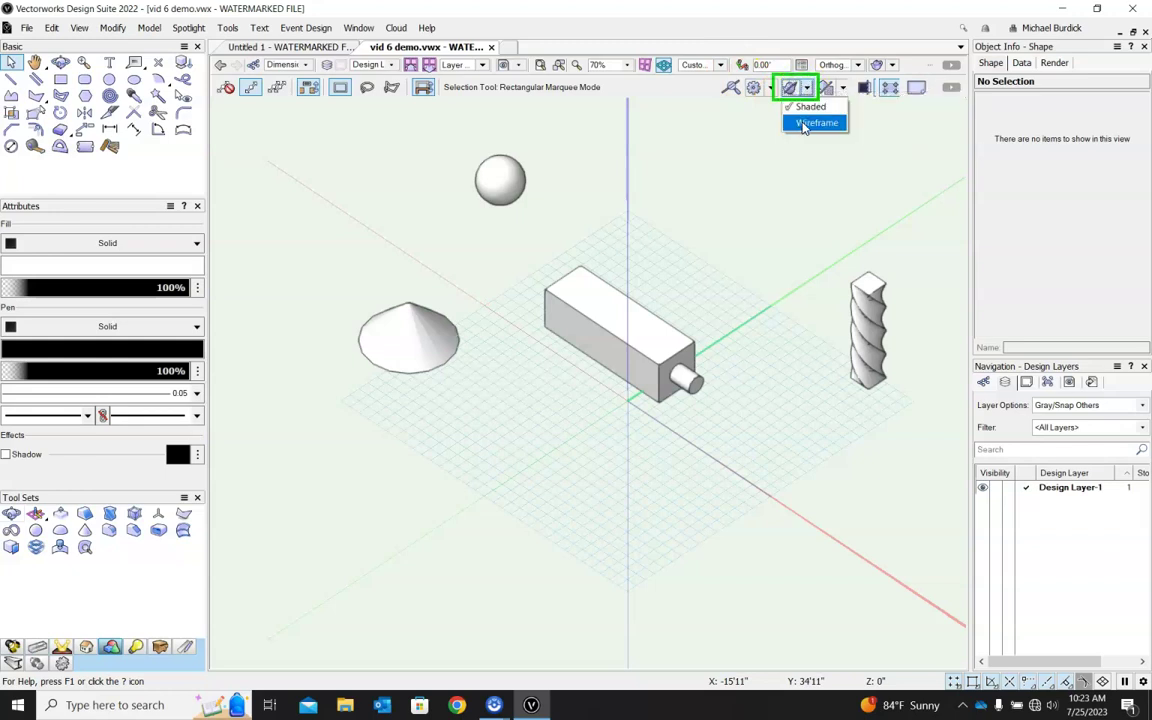
click(803, 123)
click(575, 290)
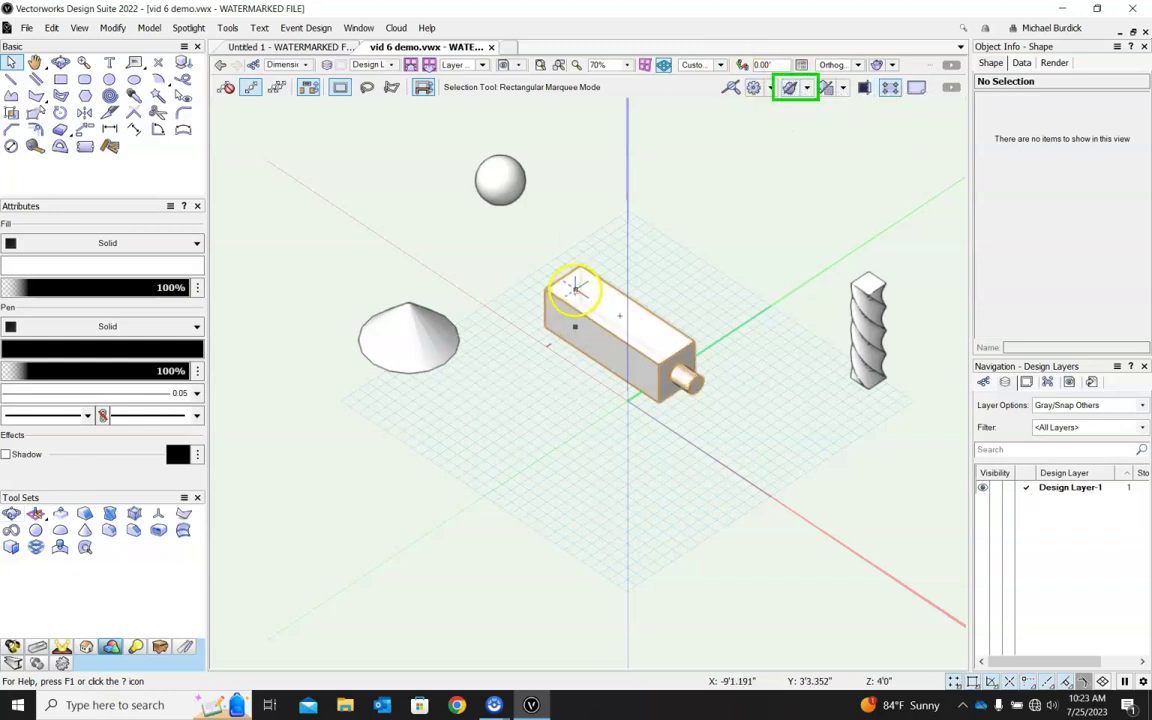
key(ctrl+5)
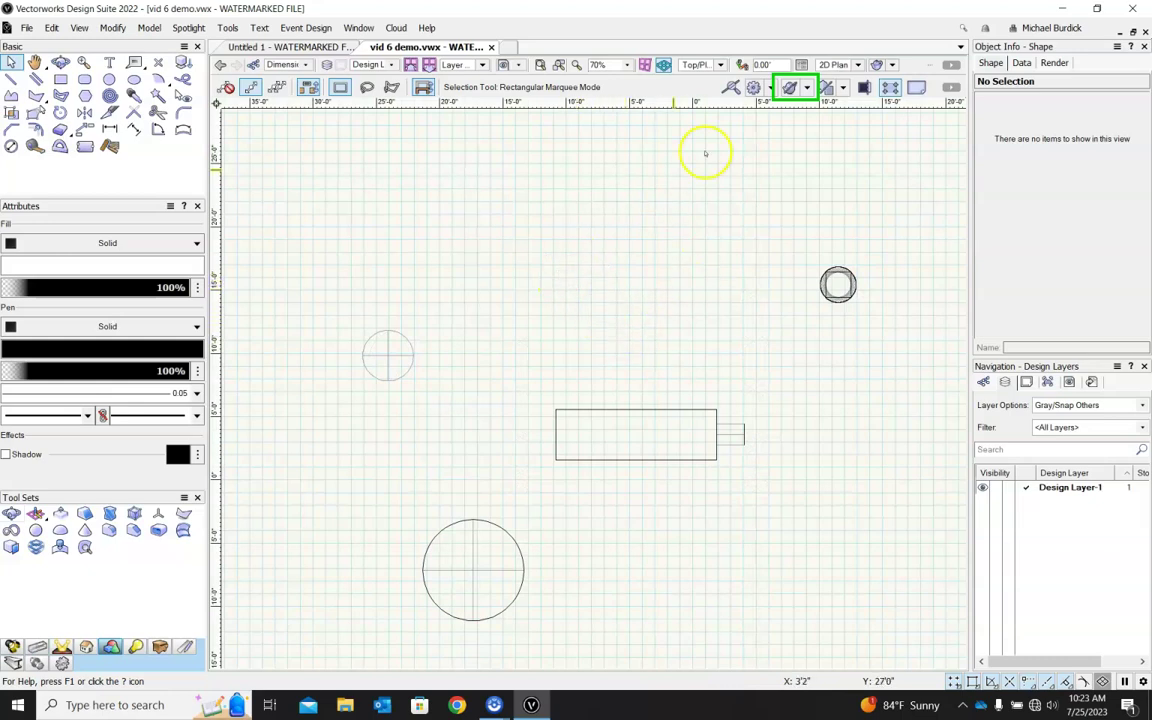
Look over the default 3D render mode choices and the list of quick preferences that can be shown
click(808, 90)
click(808, 90)
click(945, 90)
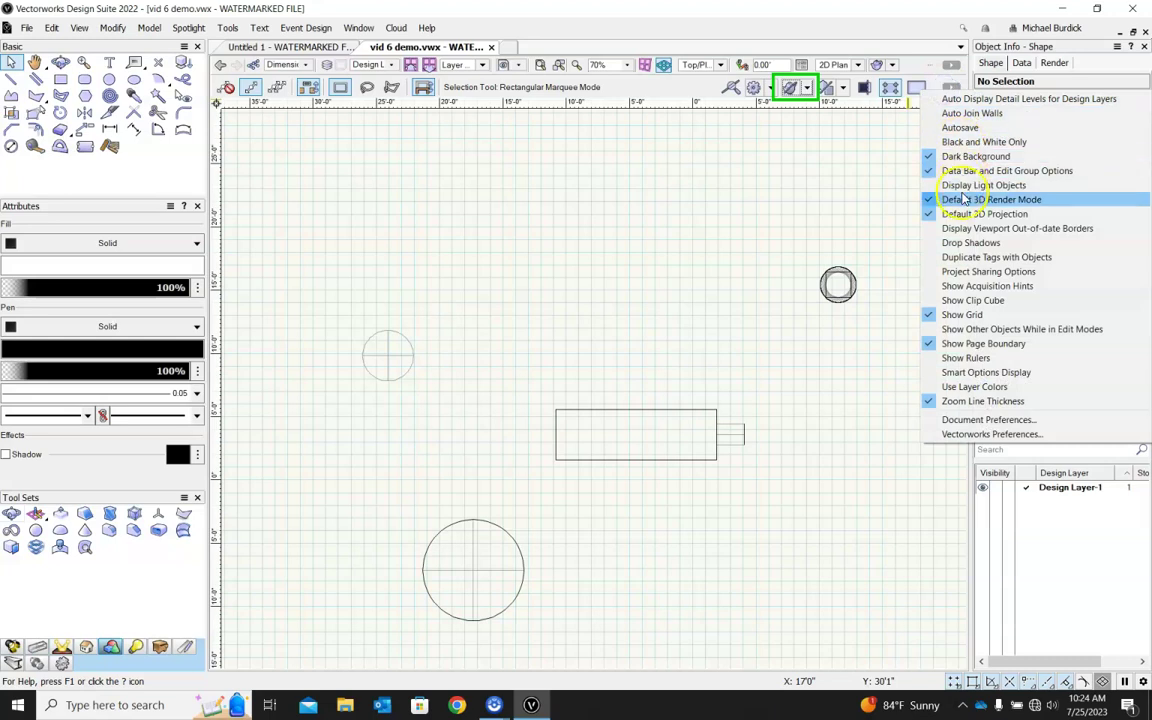
click(944, 257)
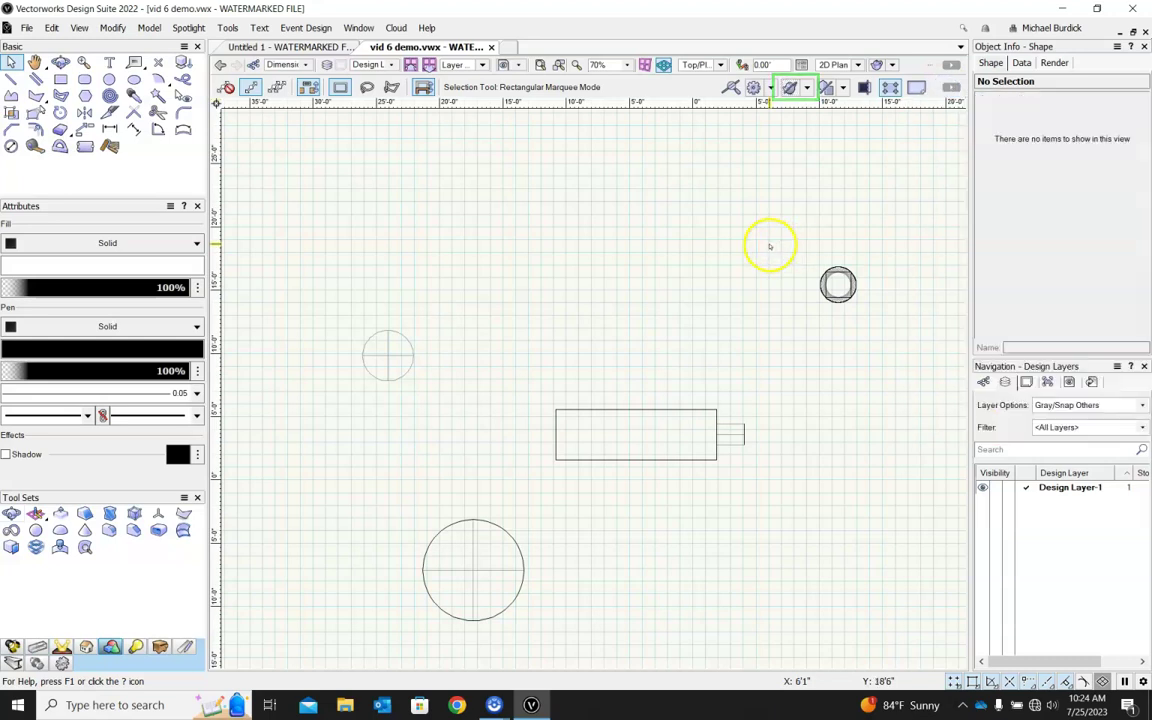
Orbit from Top/Plan into 3D to test the default render mode, and set the current rendering to Shaded
shift+middle_drag(600, 555, 656, 352)
scroll(398, 434, up, 3)
scroll(545, 390, down, 5)
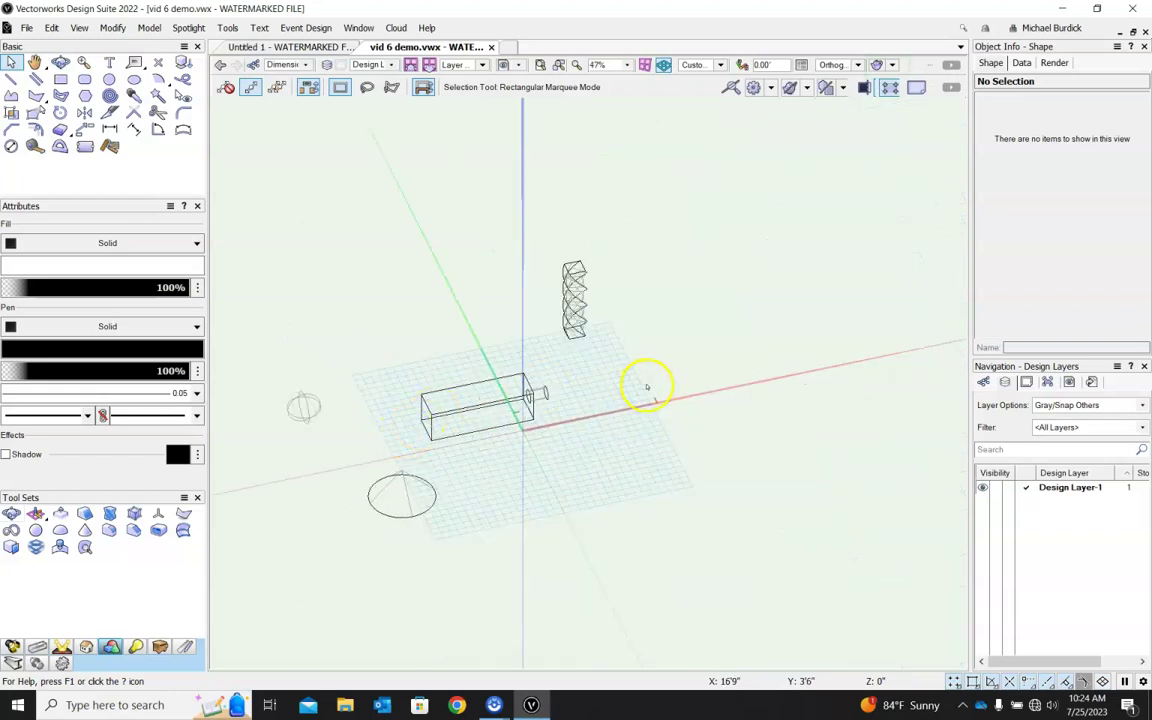
click(880, 70)
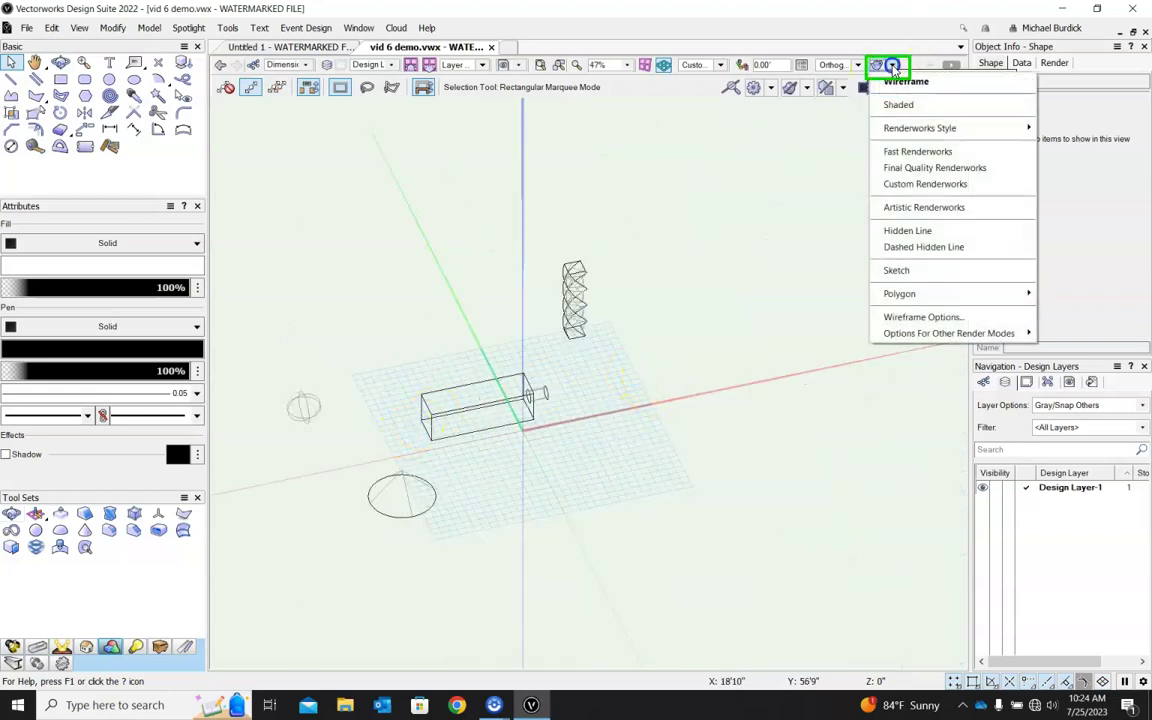
click(895, 102)
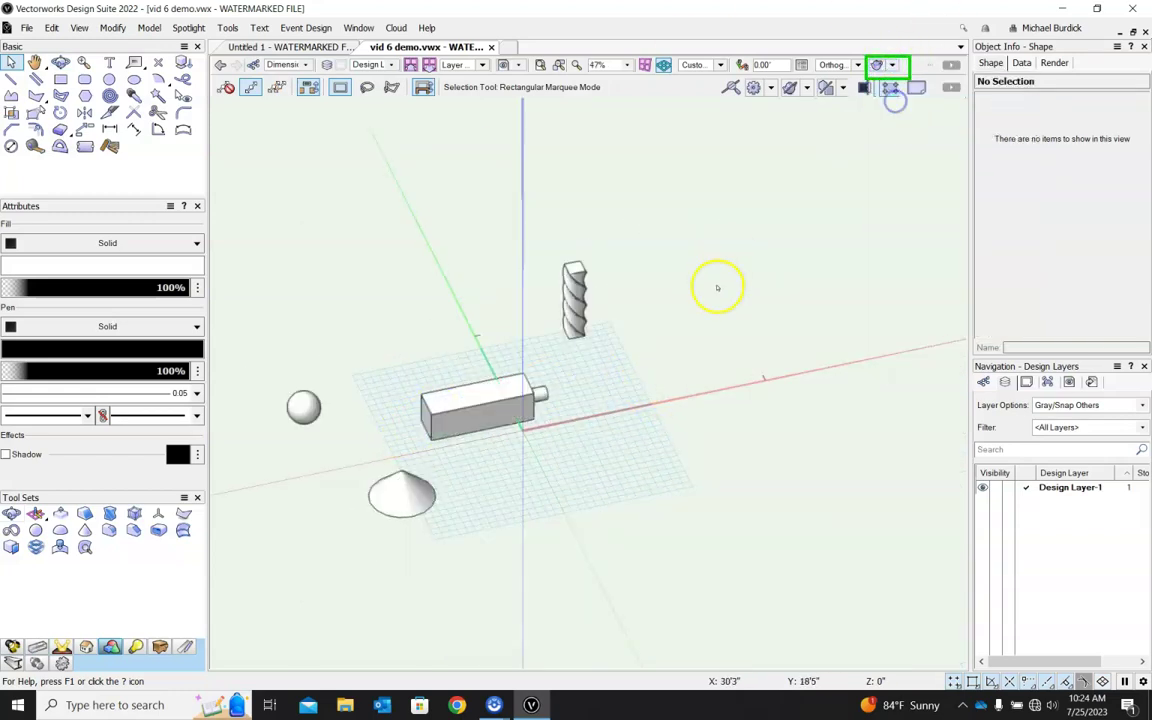
Render the model as Wireframe from the full list of rendering modes and examine the objects
click(80, 28)
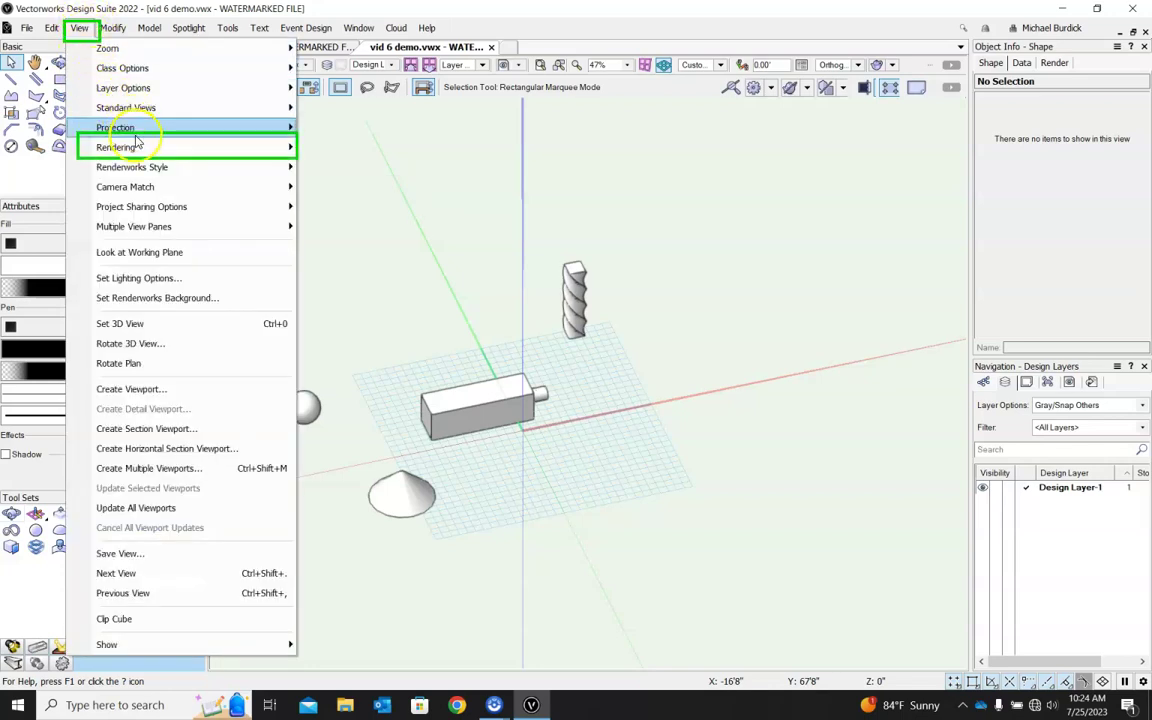
mouse_move(140, 150)
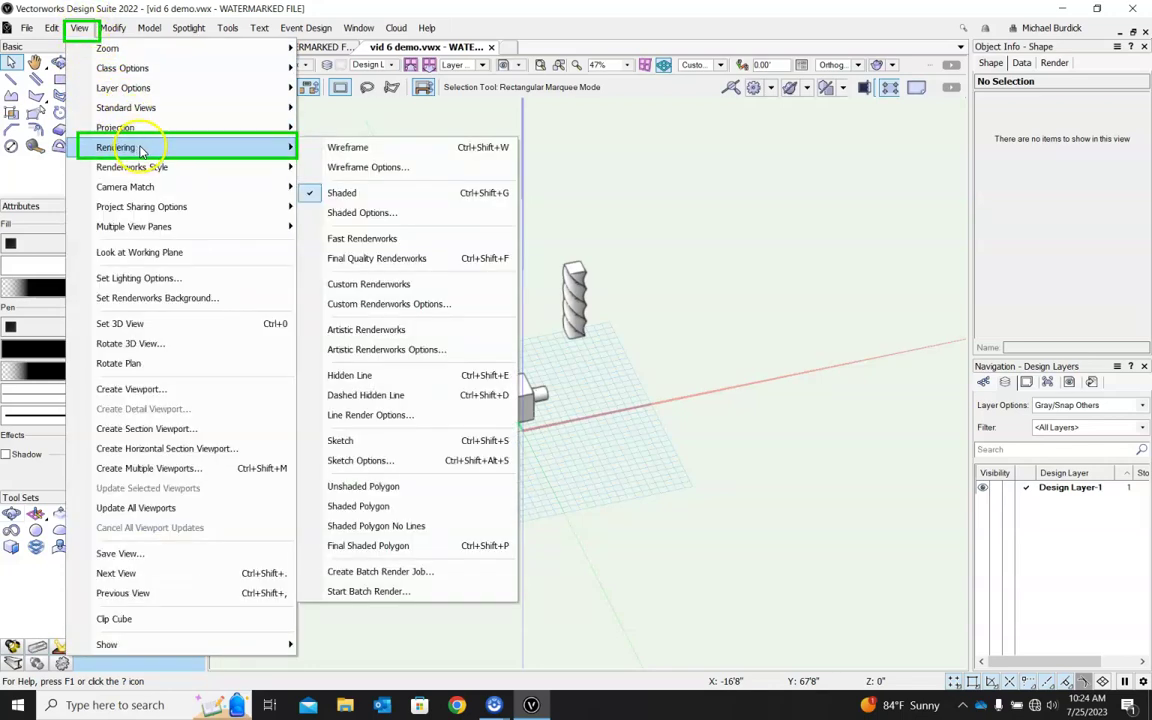
click(348, 147)
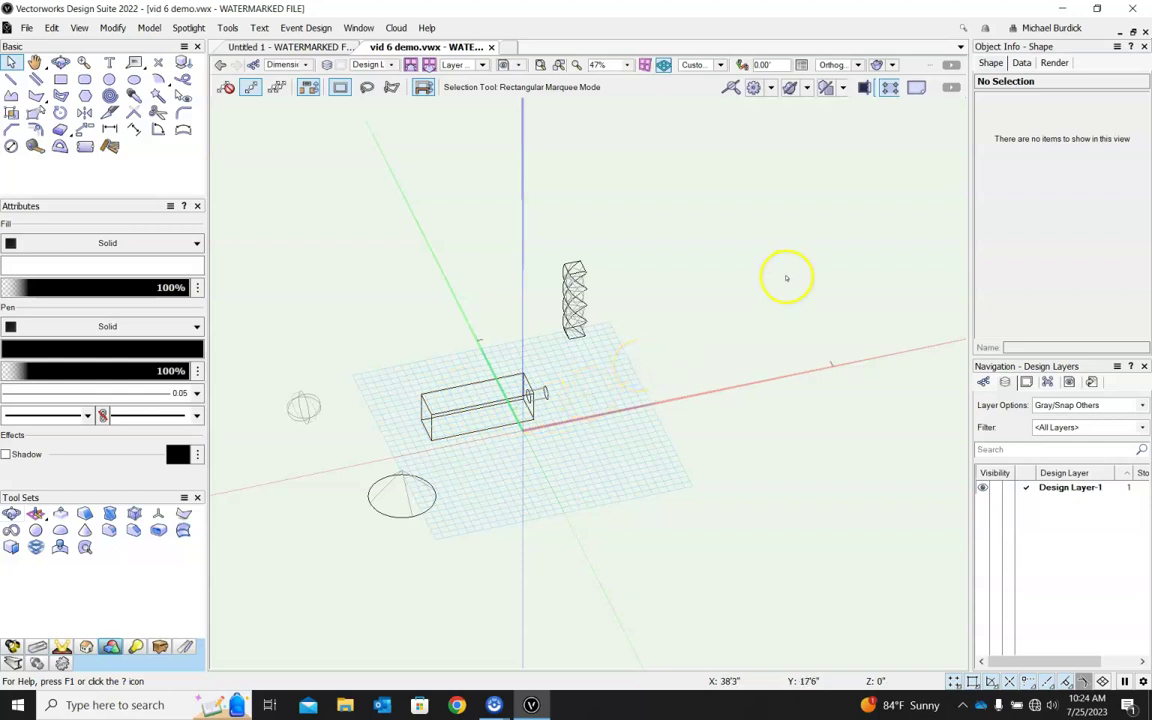
scroll(548, 329, down, 2)
scroll(496, 347, up, 4)
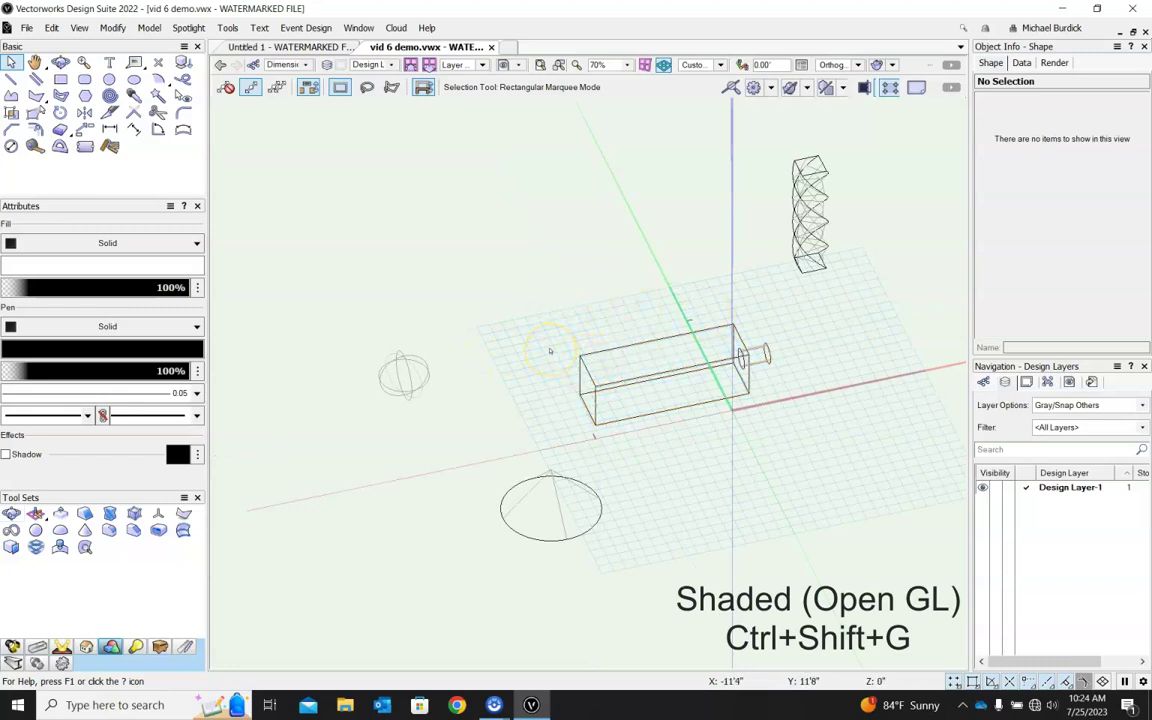
Render the model as Shaded, orbit to a nearly frontal angle, and look over the default 3D render mode options
key(ctrl+shift+g)
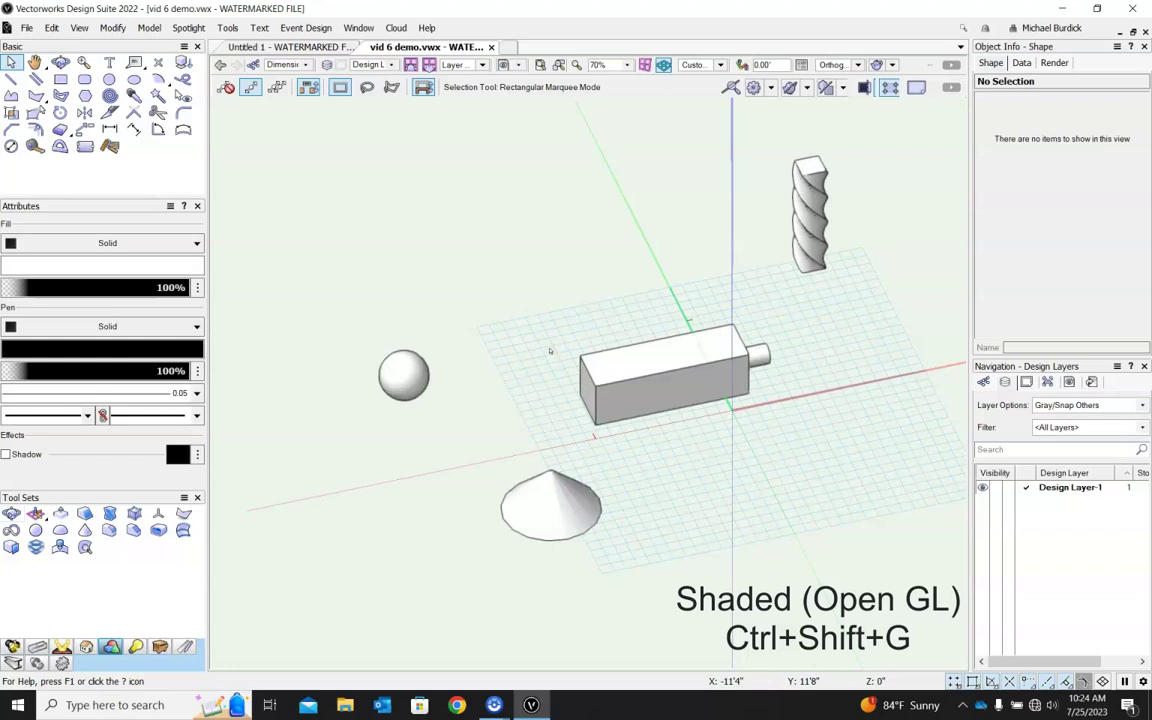
scroll(561, 285, down, 3)
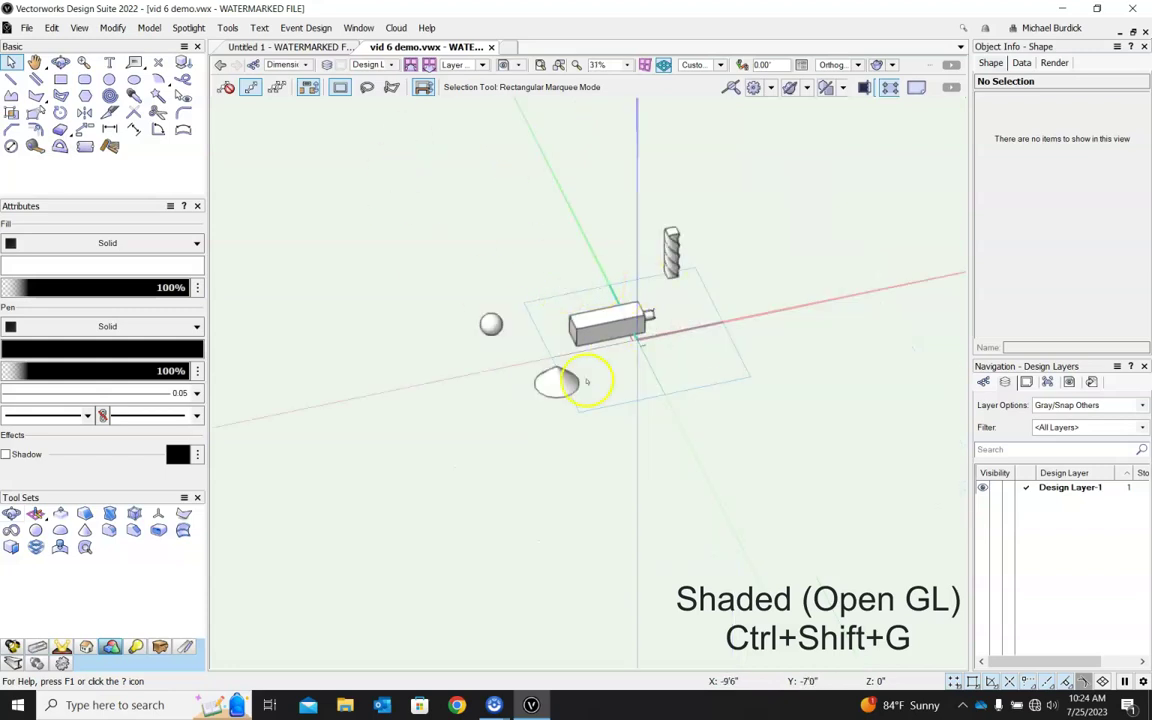
middle_drag(599, 373, 505, 391)
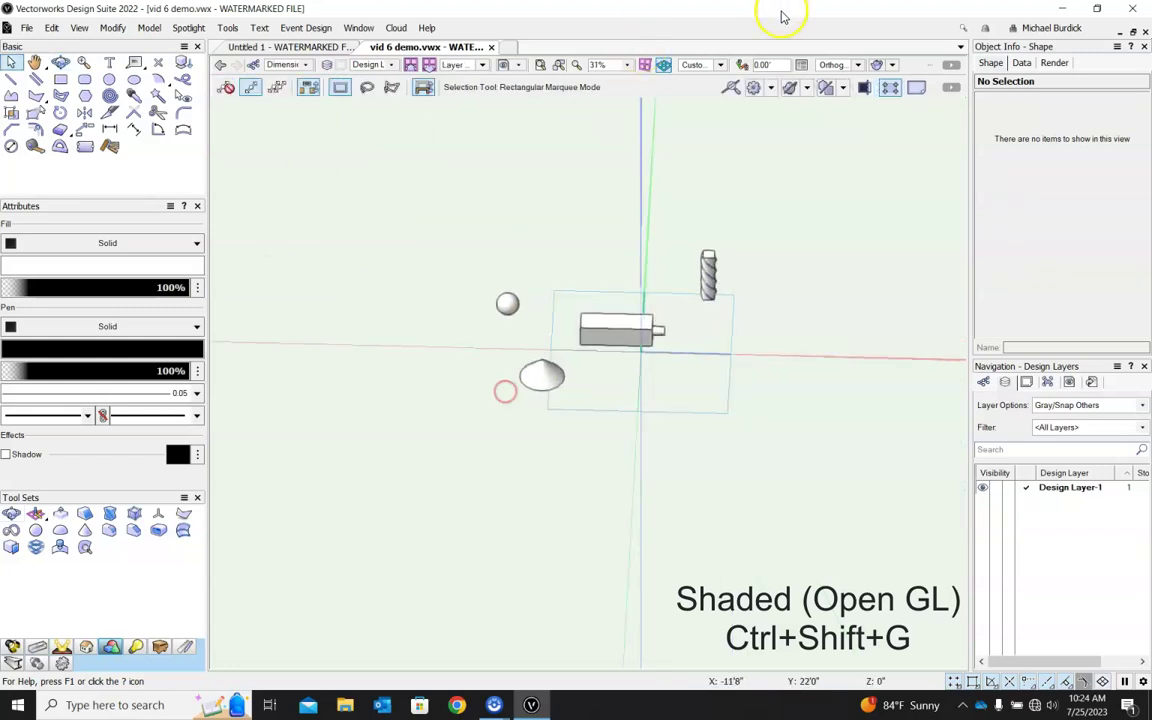
click(806, 88)
key(Escape)
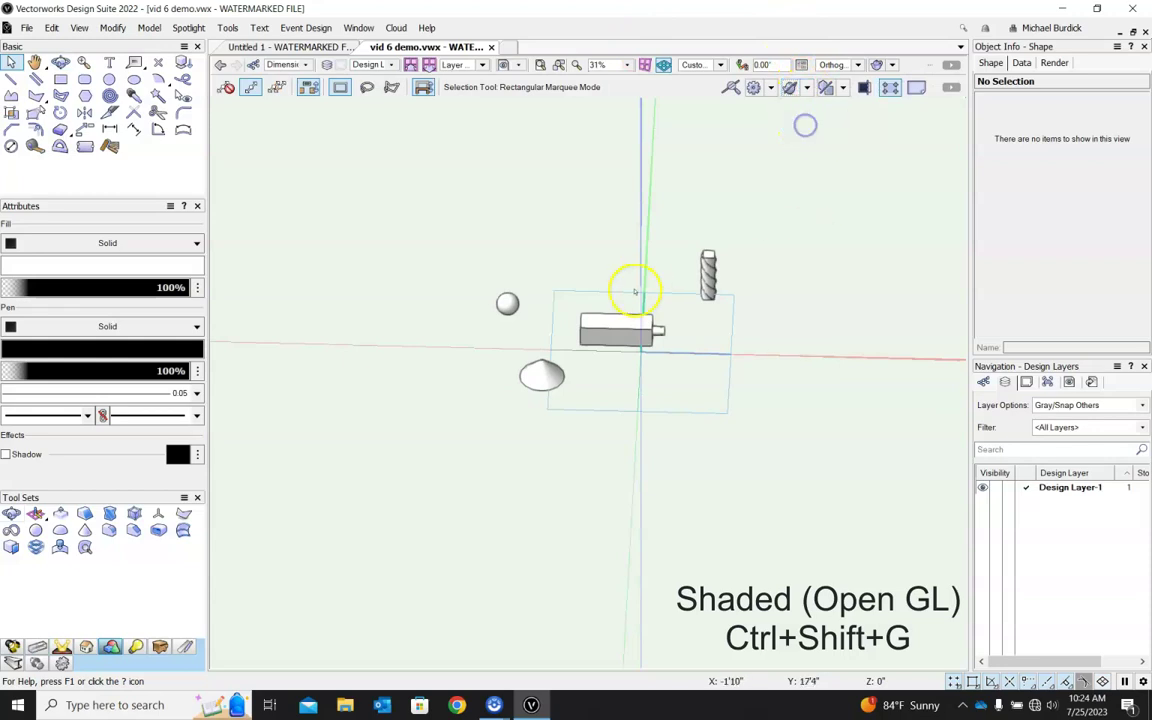
Render the model as Sketch and as Artistic Renderworks to compare how the objects look in each mode
key(F5)
middle_drag(641, 370, 592, 385)
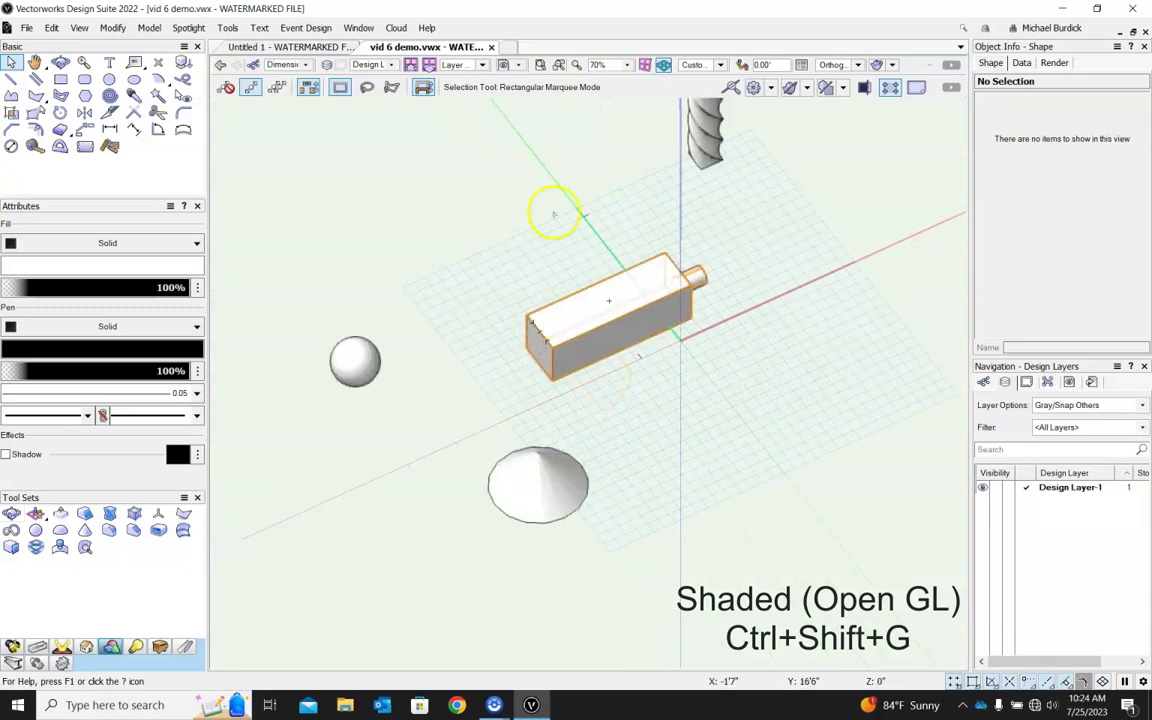
scroll(573, 243, down, 3)
middle_drag(709, 245, 537, 265)
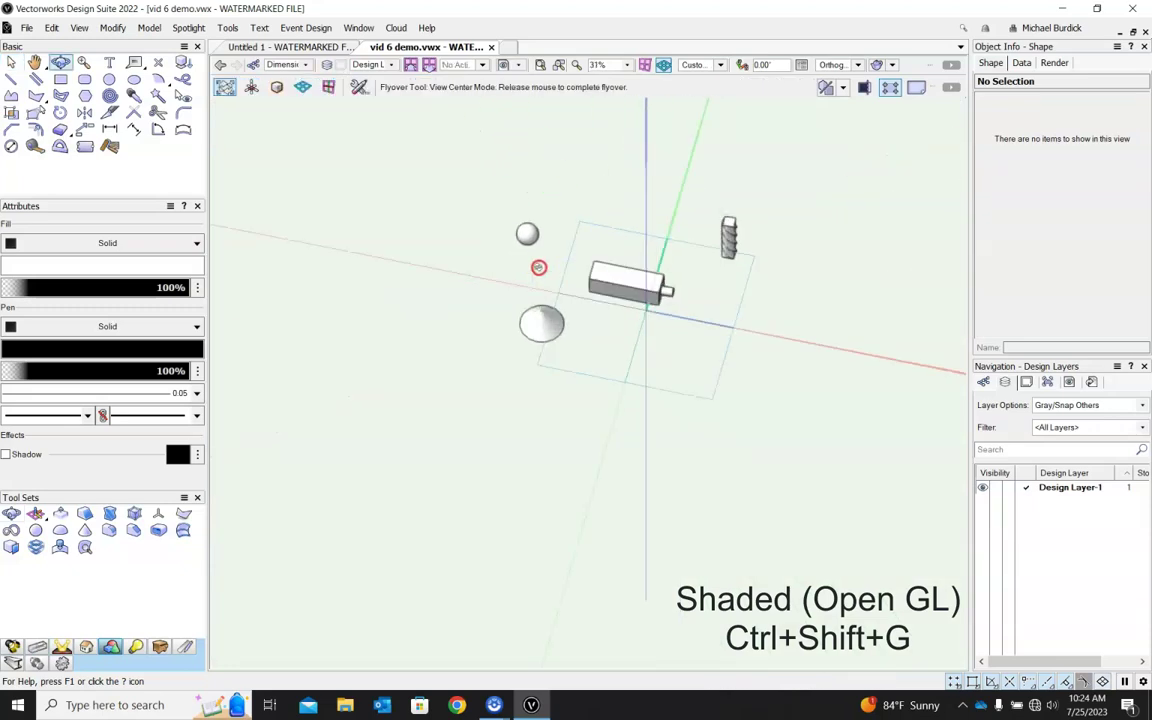
click(876, 66)
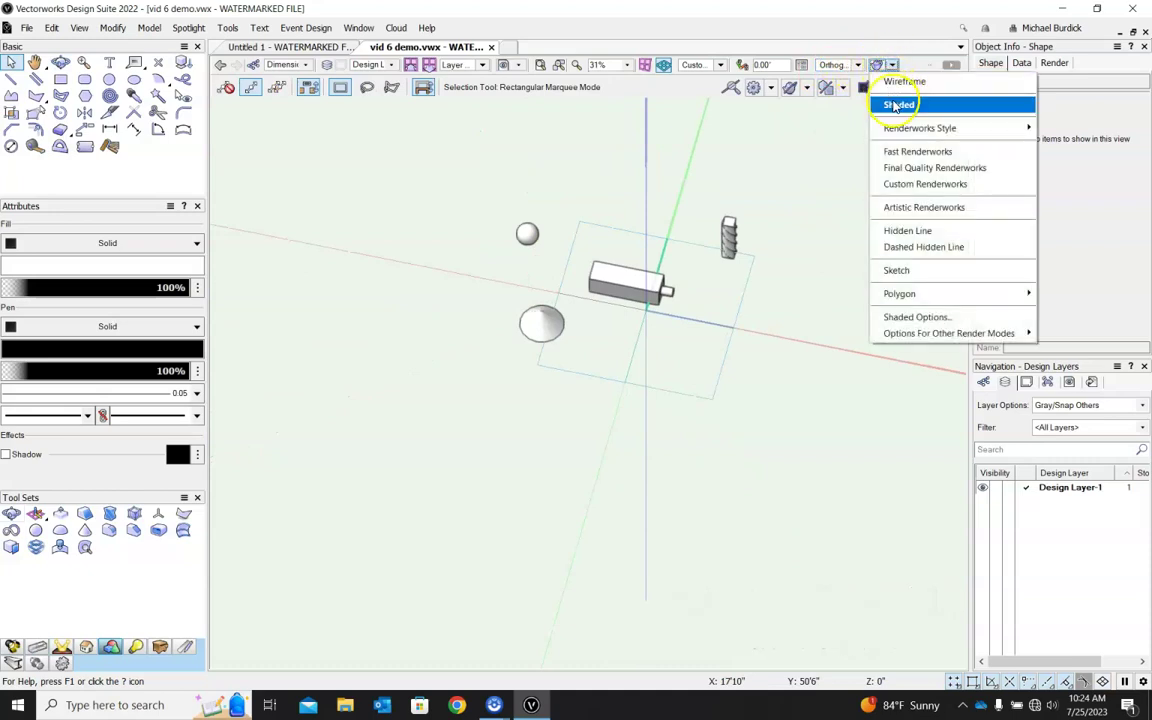
click(910, 269)
scroll(690, 268, up, 5)
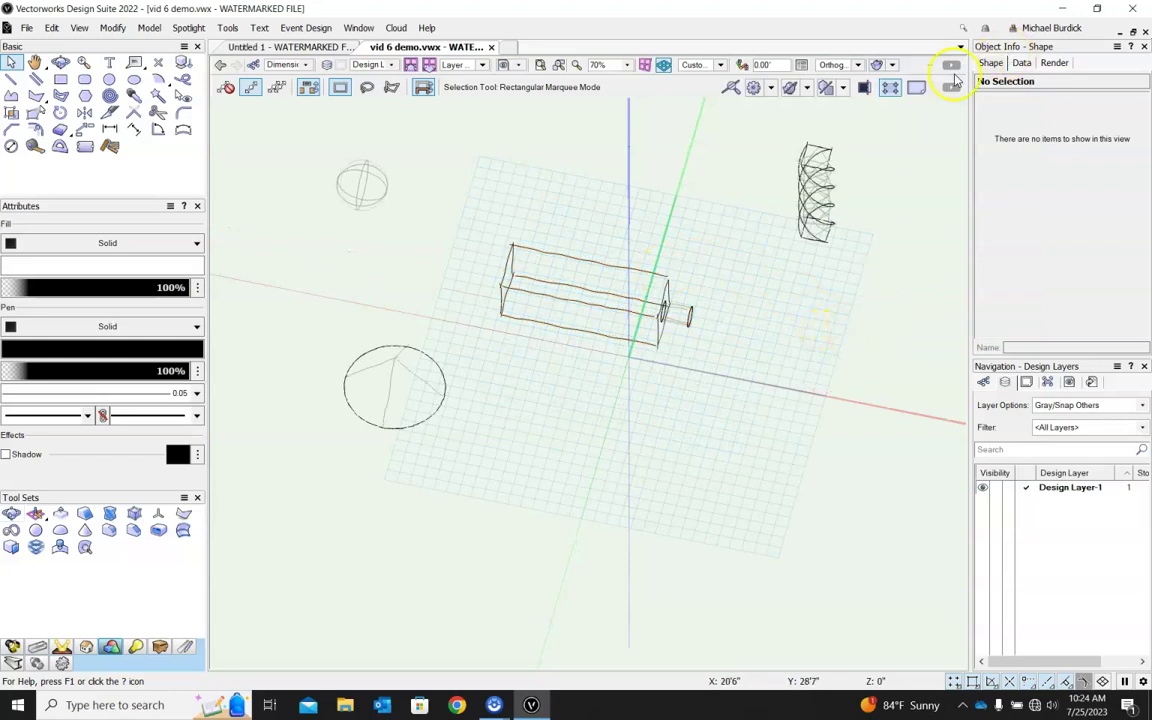
click(891, 66)
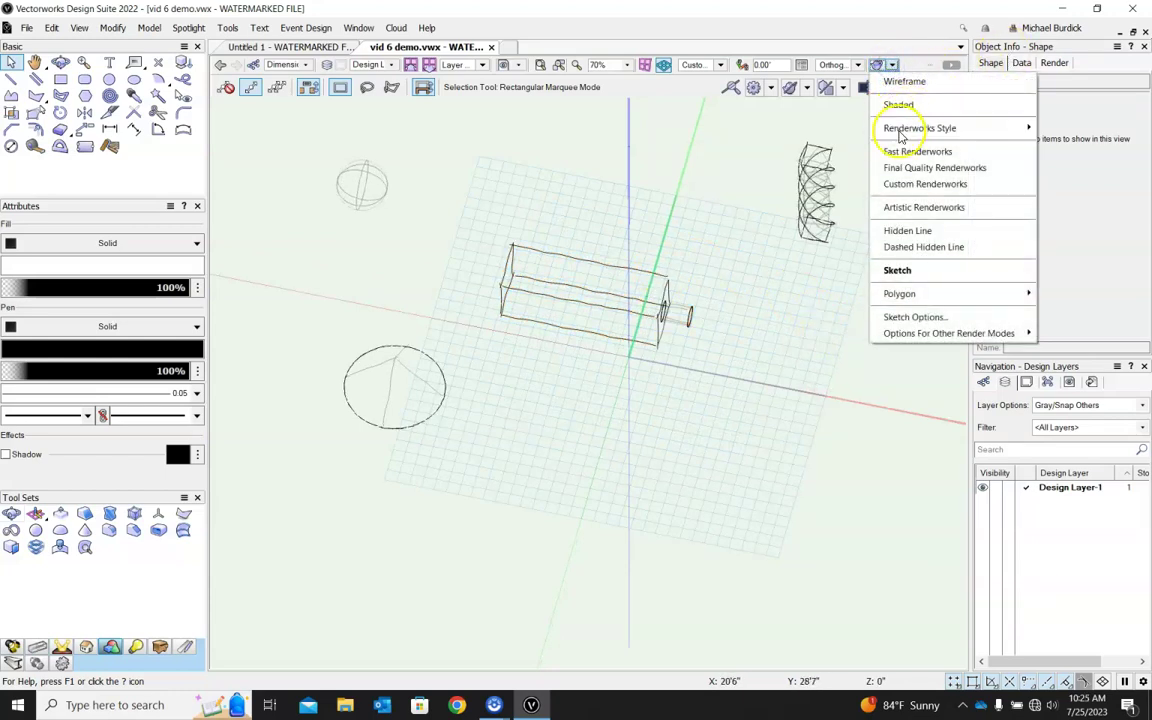
click(907, 207)
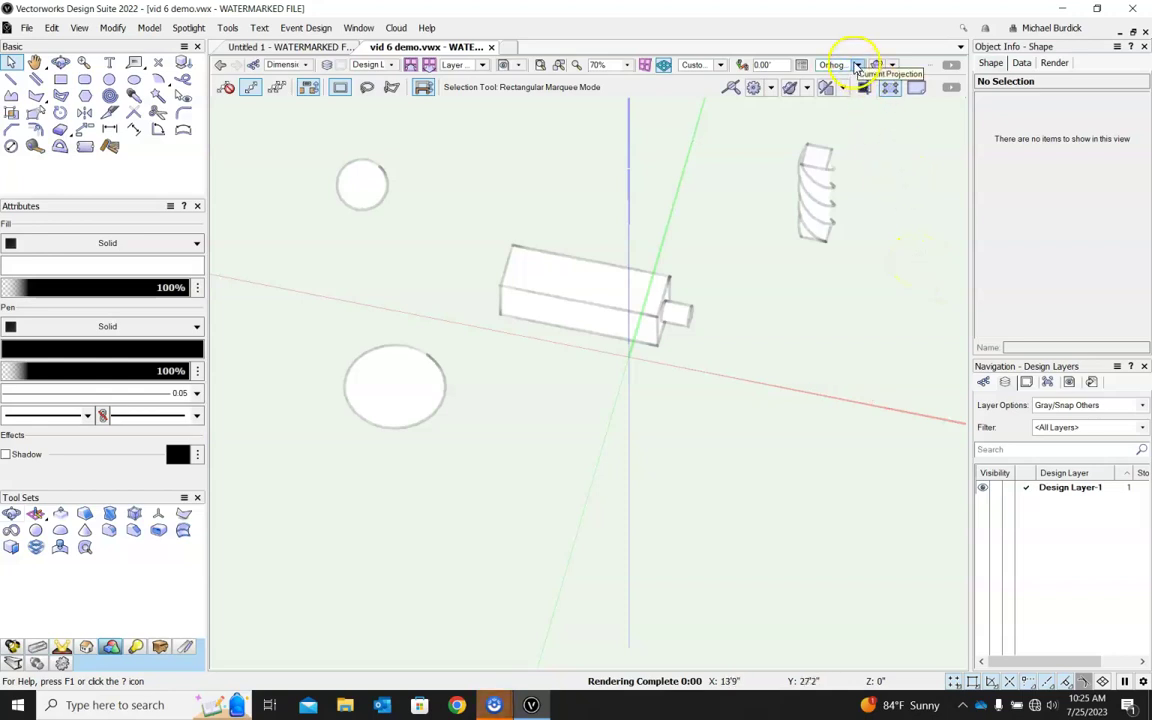
Render the model as Wireframe, and set the current rendering back to Shaded
click(894, 65)
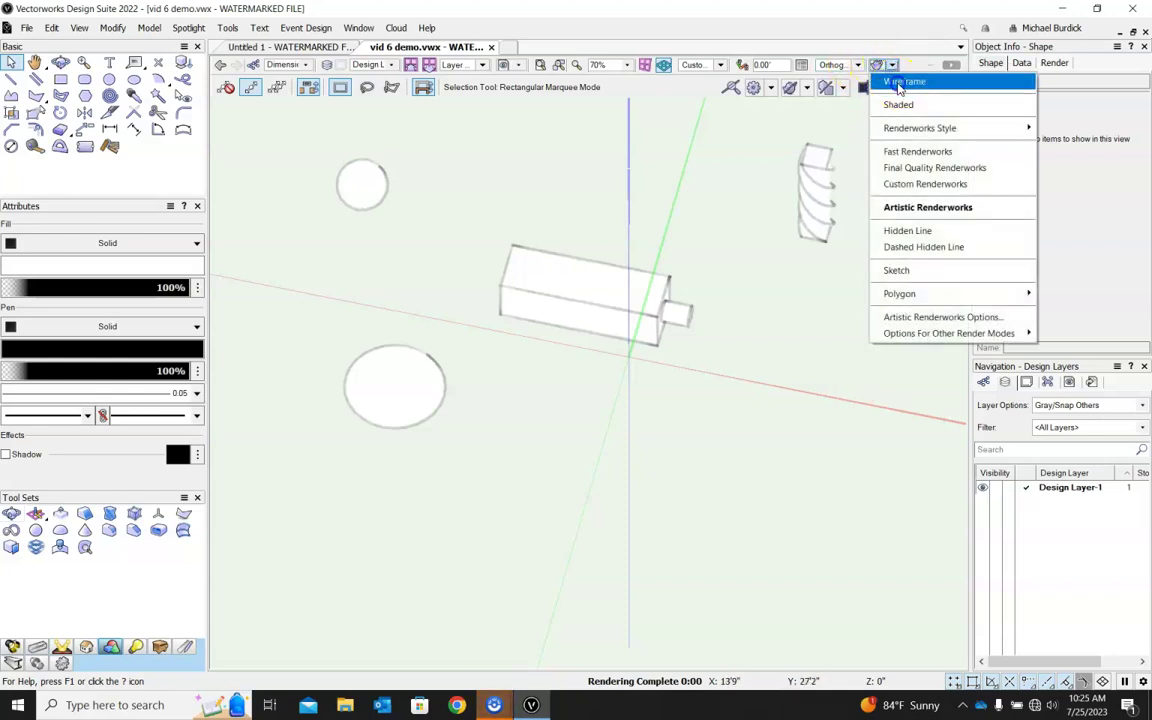
click(905, 81)
click(894, 65)
click(920, 104)
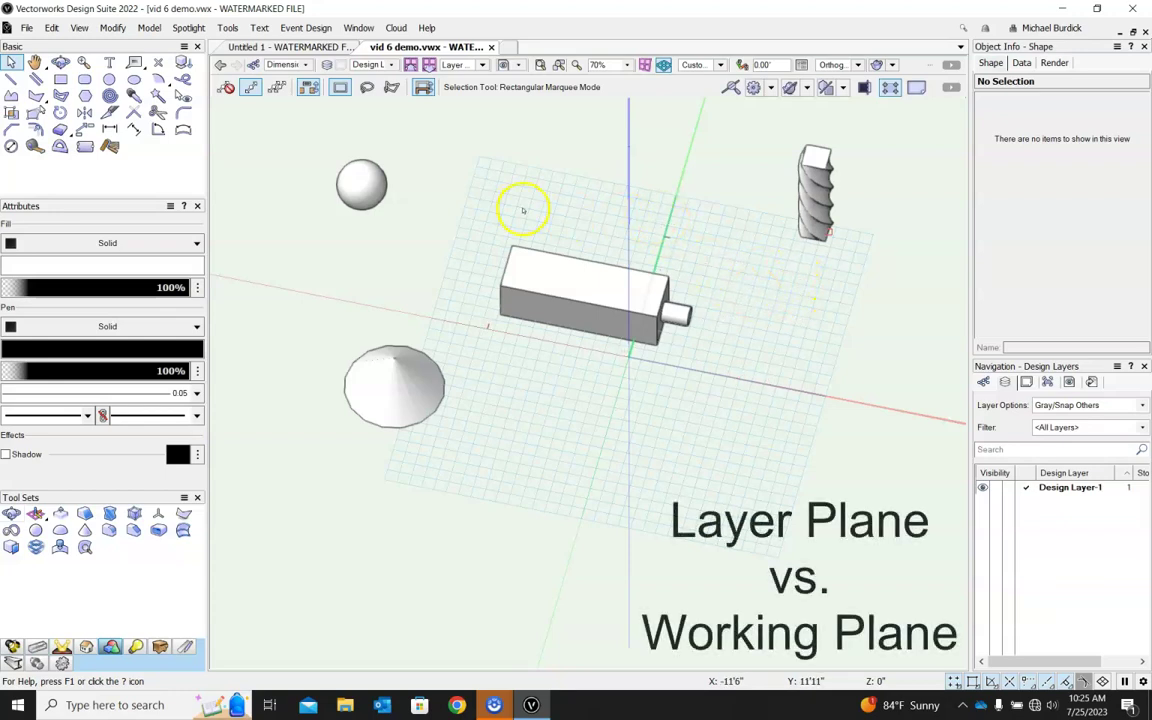
Look over the active plane choices and switch the model to Top/Plan view
click(482, 65)
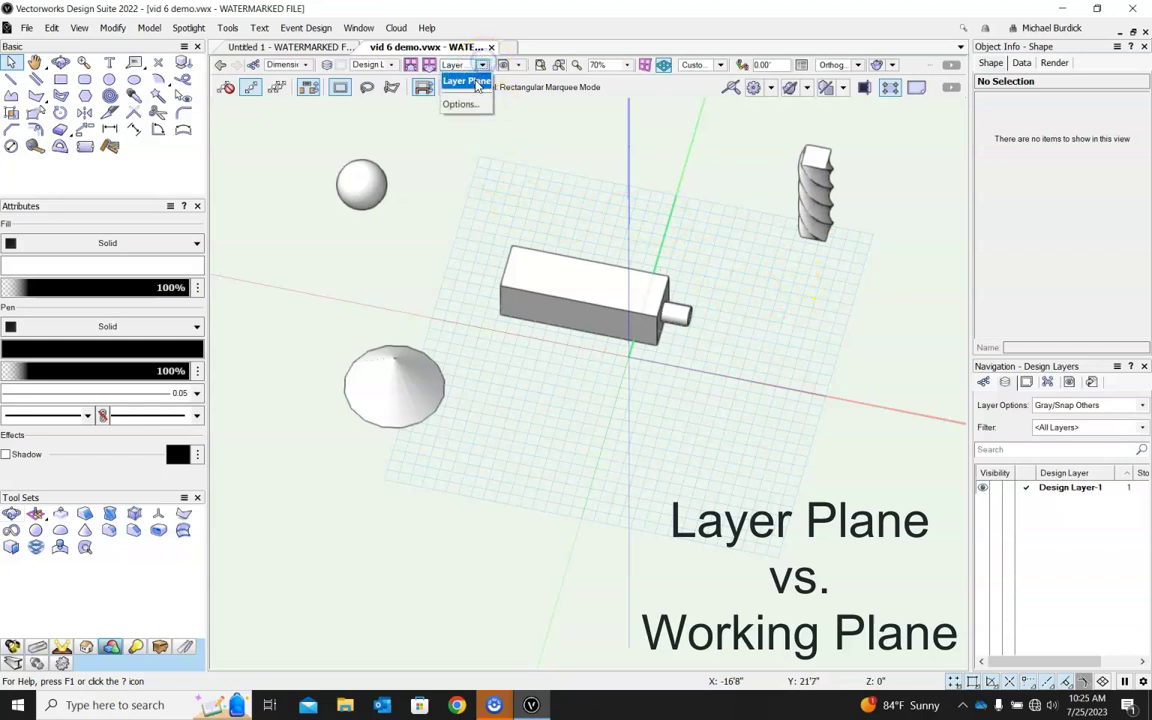
click(676, 191)
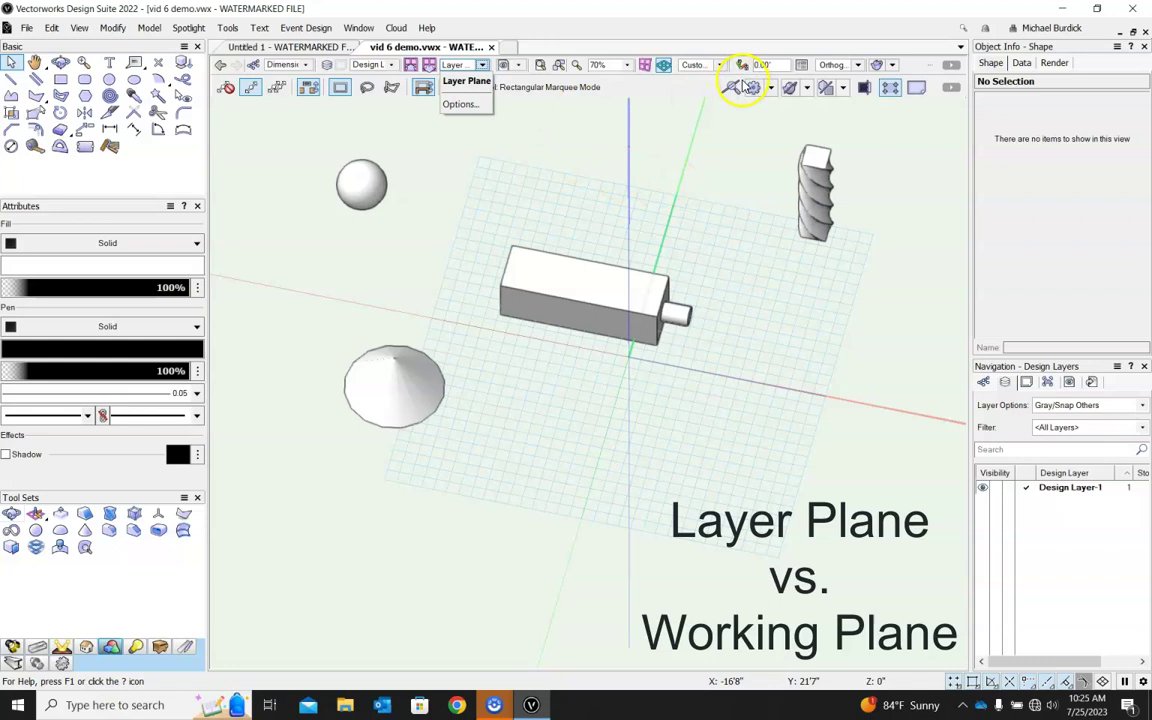
key(ctrl+5)
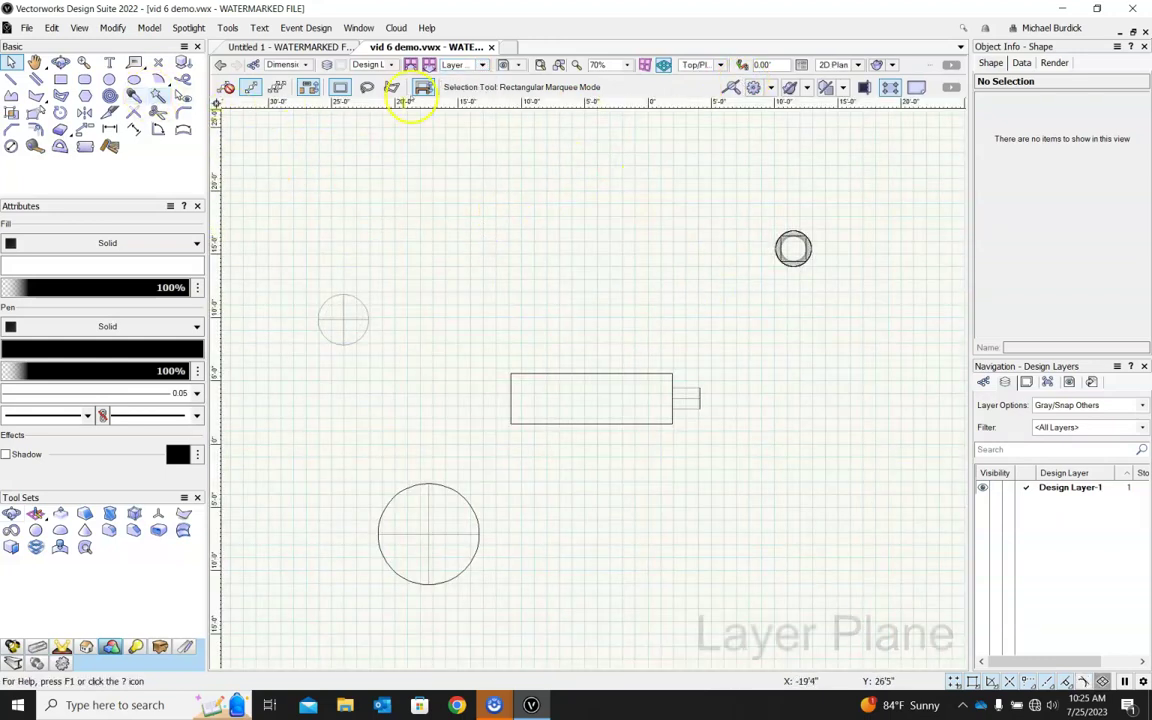
Draw a rectangle about 16'4" by 7'6" above the box and a circle of about 8'8" radius below it
click(60, 79)
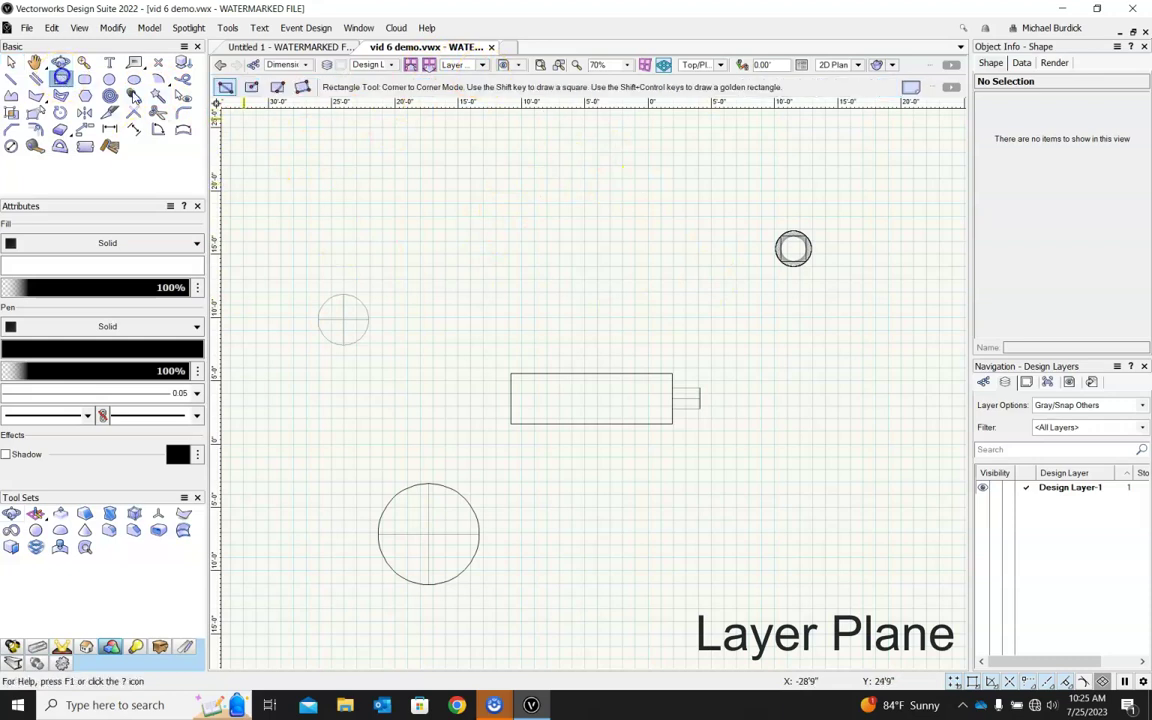
click(406, 205)
click(613, 295)
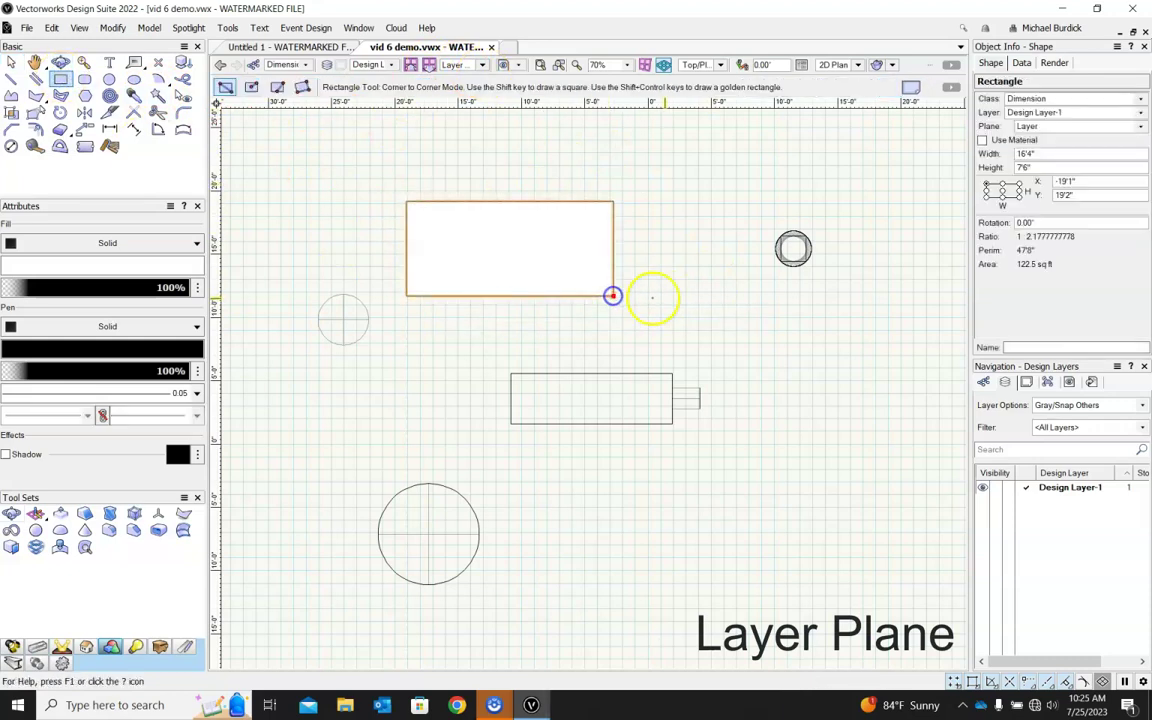
click(110, 80)
click(707, 553)
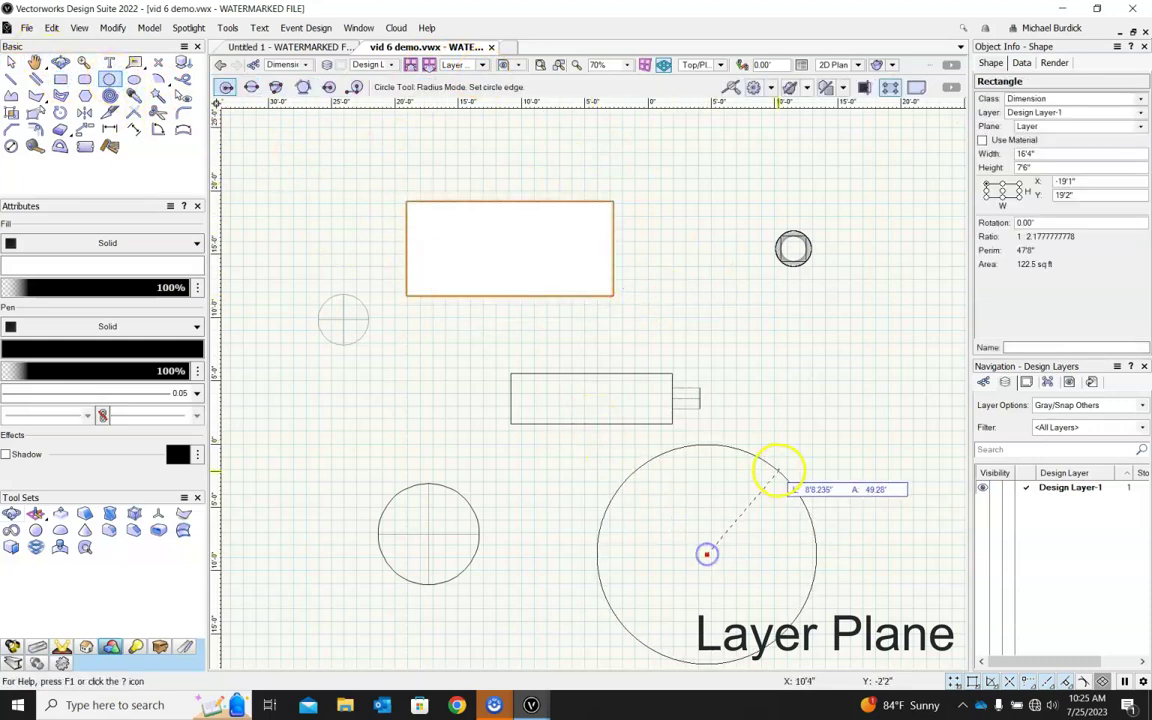
click(779, 470)
Examine from several 3D angles how the rectangle and circle lie on the layer plane, and check the active plane choices
scroll(410, 295, down, 2)
mouse_move(656, 411)
shift+middle_down()
mouse_move(733, 437)
mouse_move(687, 398)
mouse_move(597, 262)
mouse_move(640, 396)
shift+middle_up()
scroll(638, 393, up, 4)
scroll(637, 393, down, 4)
shift+middle_drag(770, 427, 809, 281)
shift+middle_drag(572, 293, 380, 334)
scroll(490, 328, up, 4)
scroll(487, 374, down, 1)
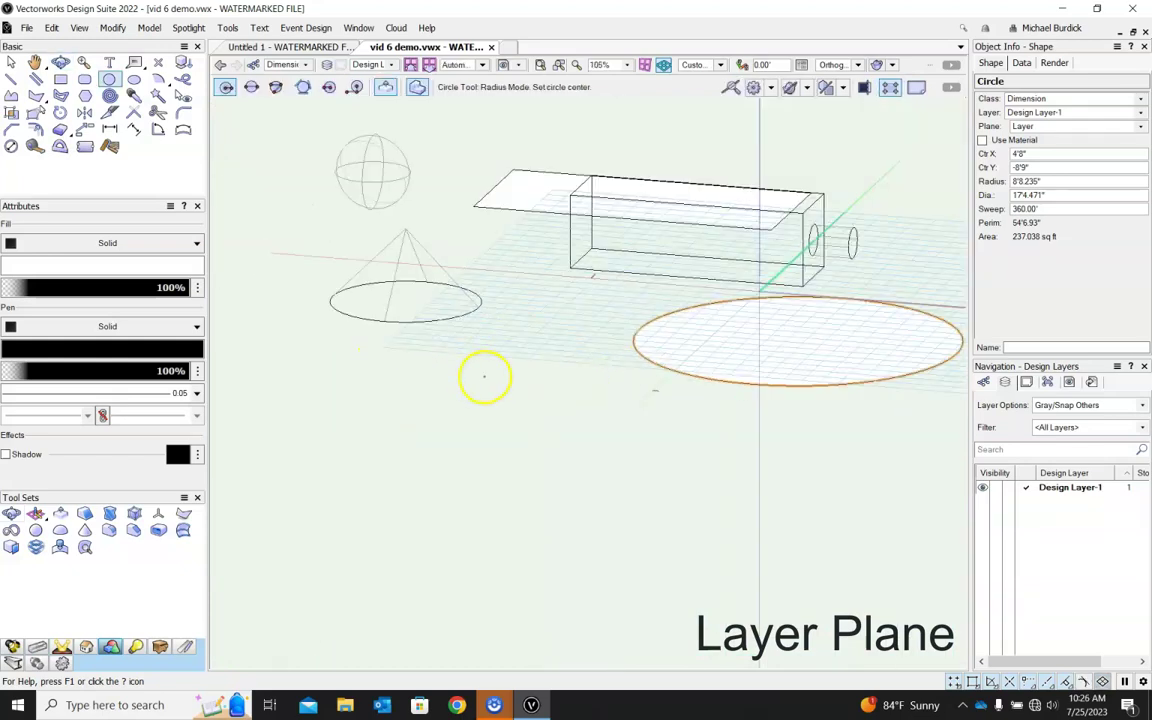
click(12, 64)
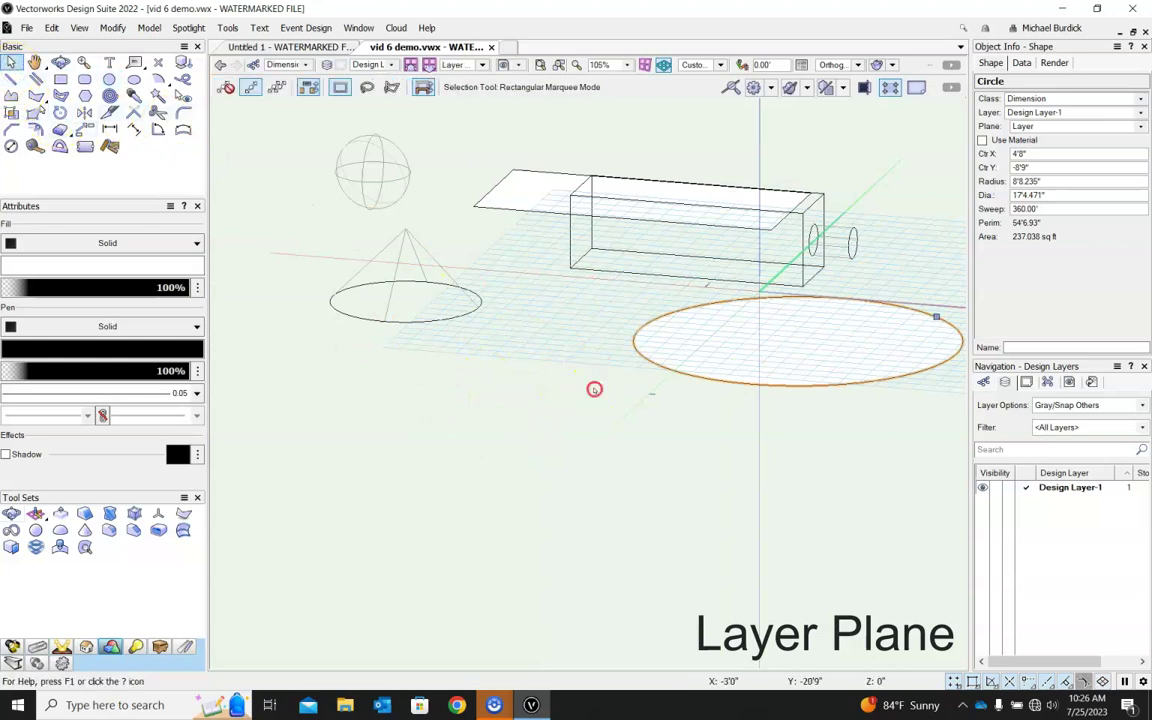
shift+middle_drag(594, 388, 825, 437)
click(480, 65)
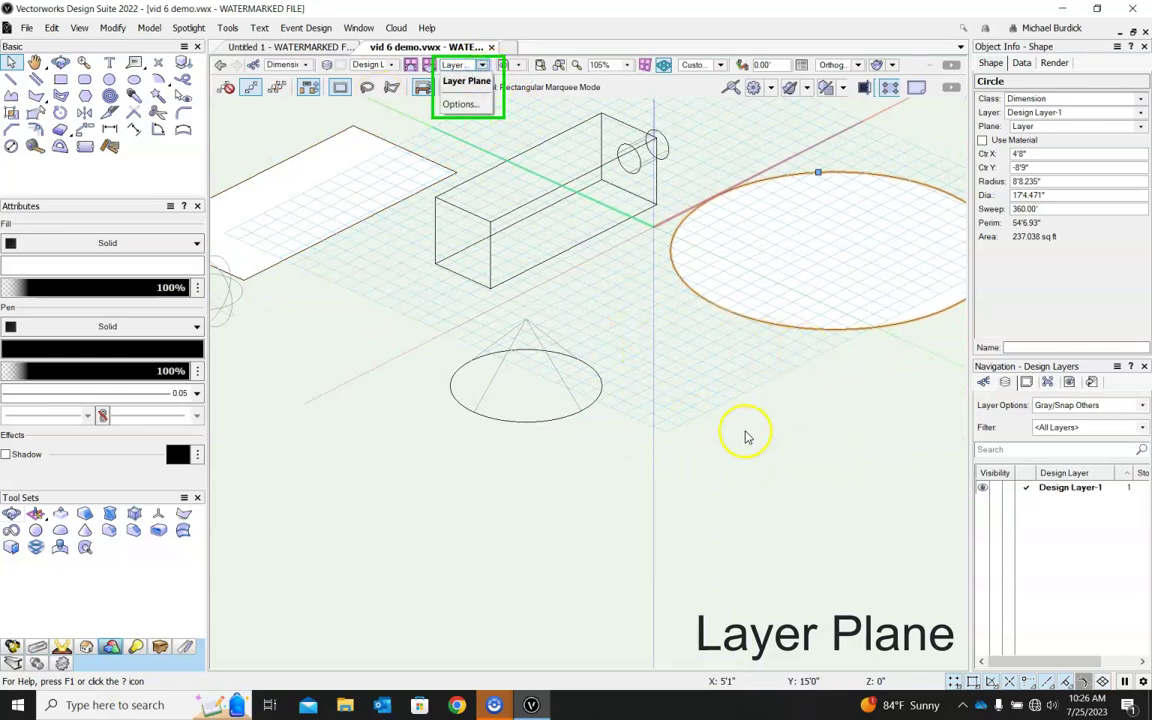
click(583, 307)
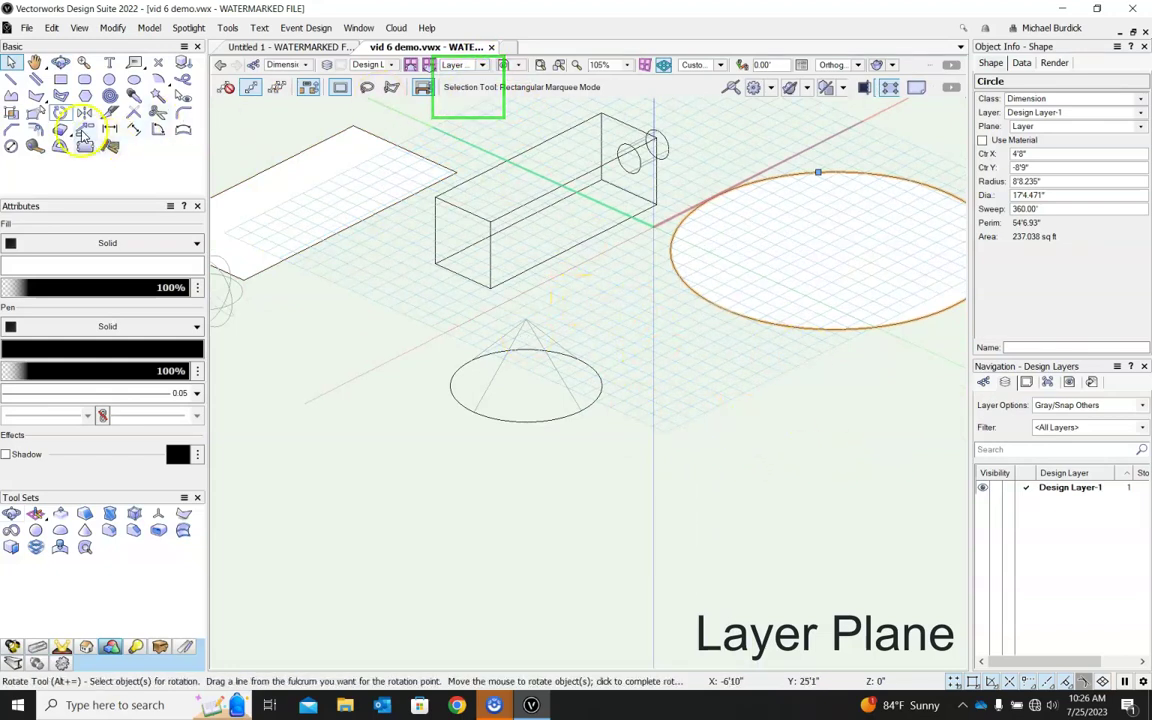
Draw a rectangle about 20'4" by 14'2" on the layer plane around the cone's base in the 3D view
click(60, 79)
scroll(485, 322, down, 2)
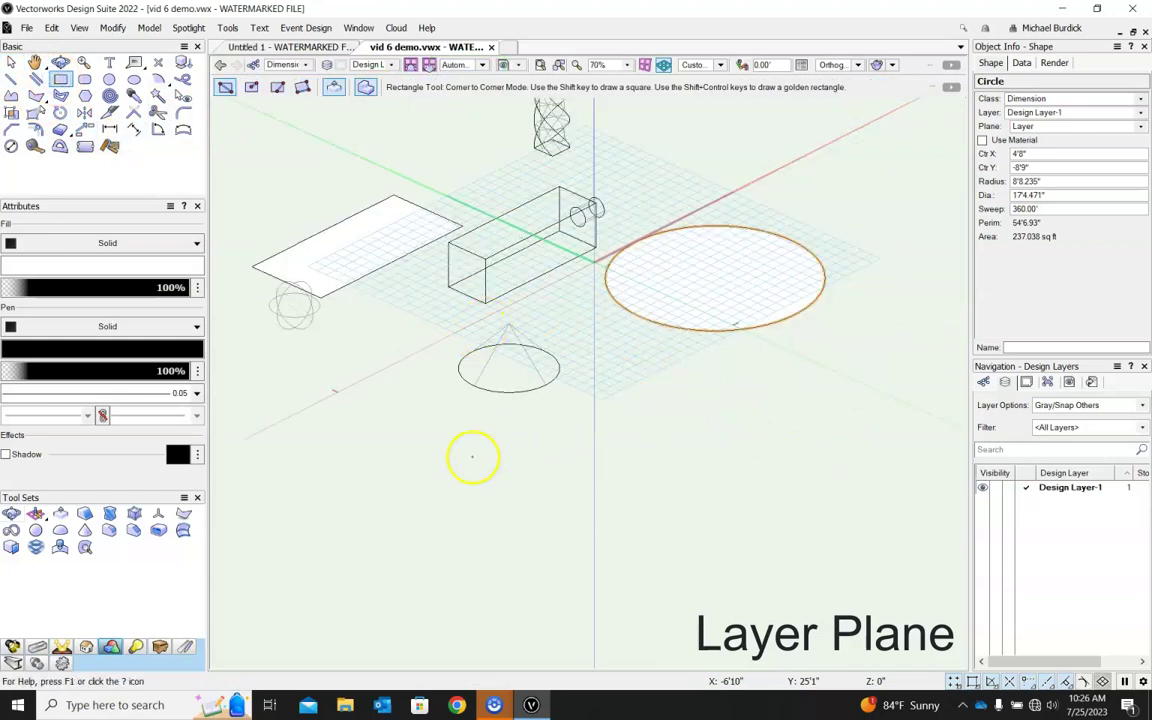
click(471, 457)
click(517, 311)
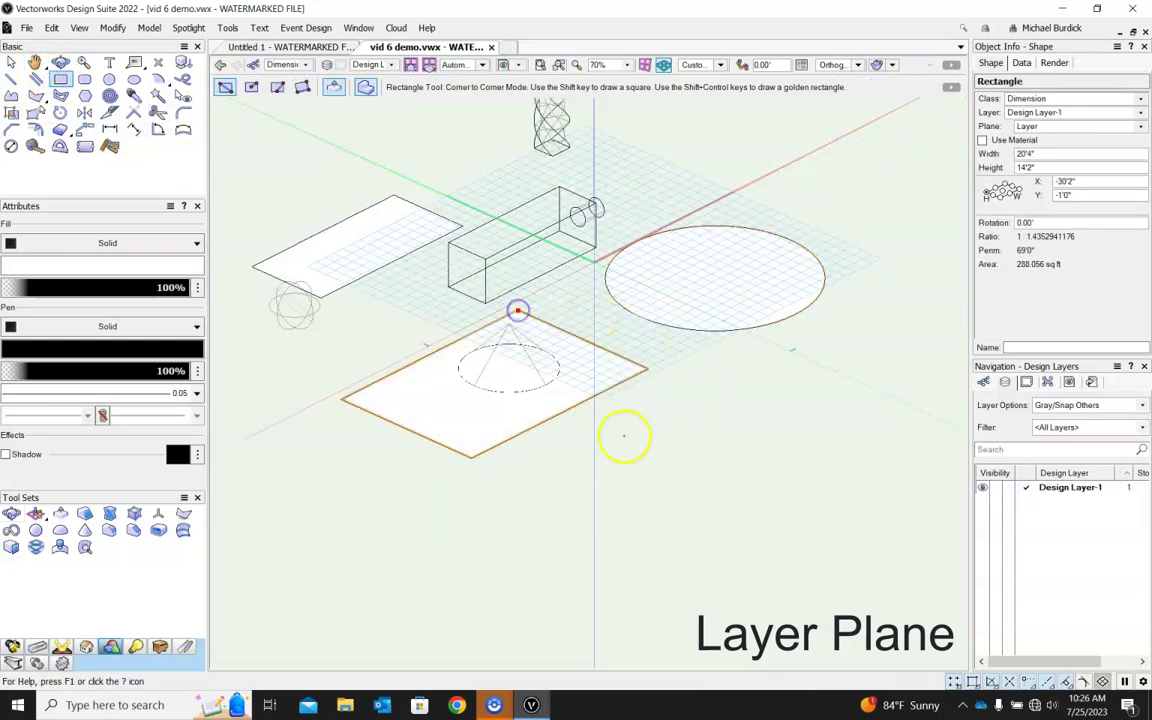
shift+middle_drag(698, 390, 517, 440)
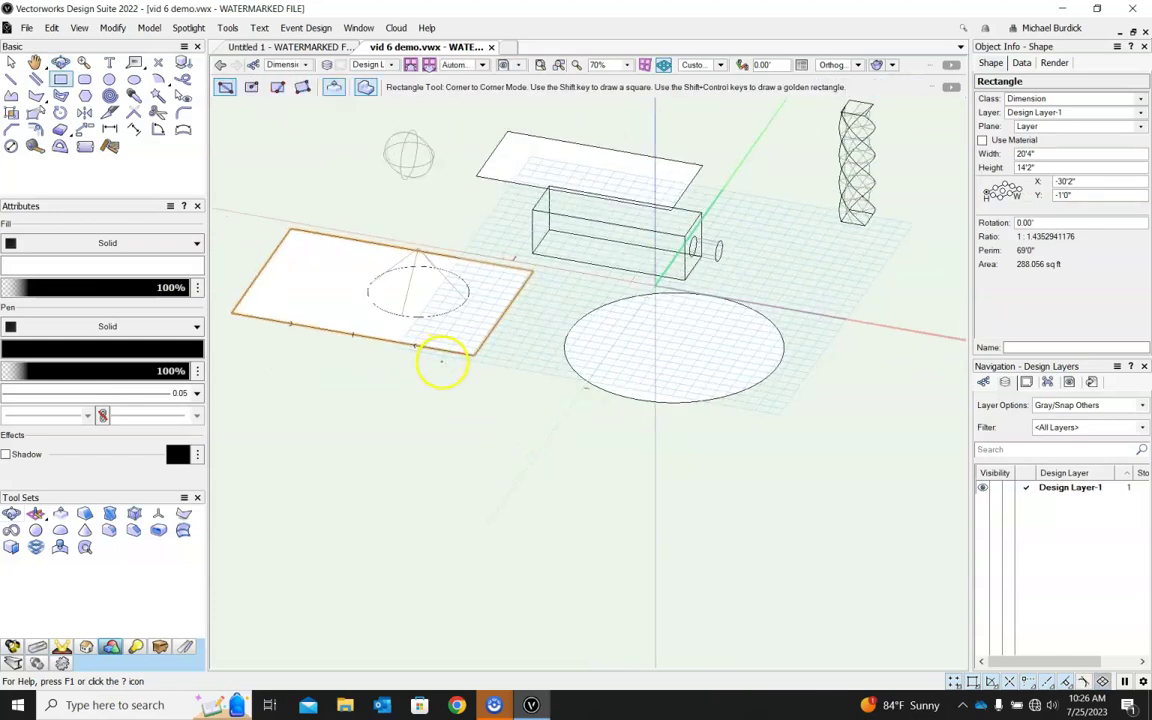
Delete the rectangle around the cone, the circle, and the first rectangle behind the box
key(x)
key(Delete)
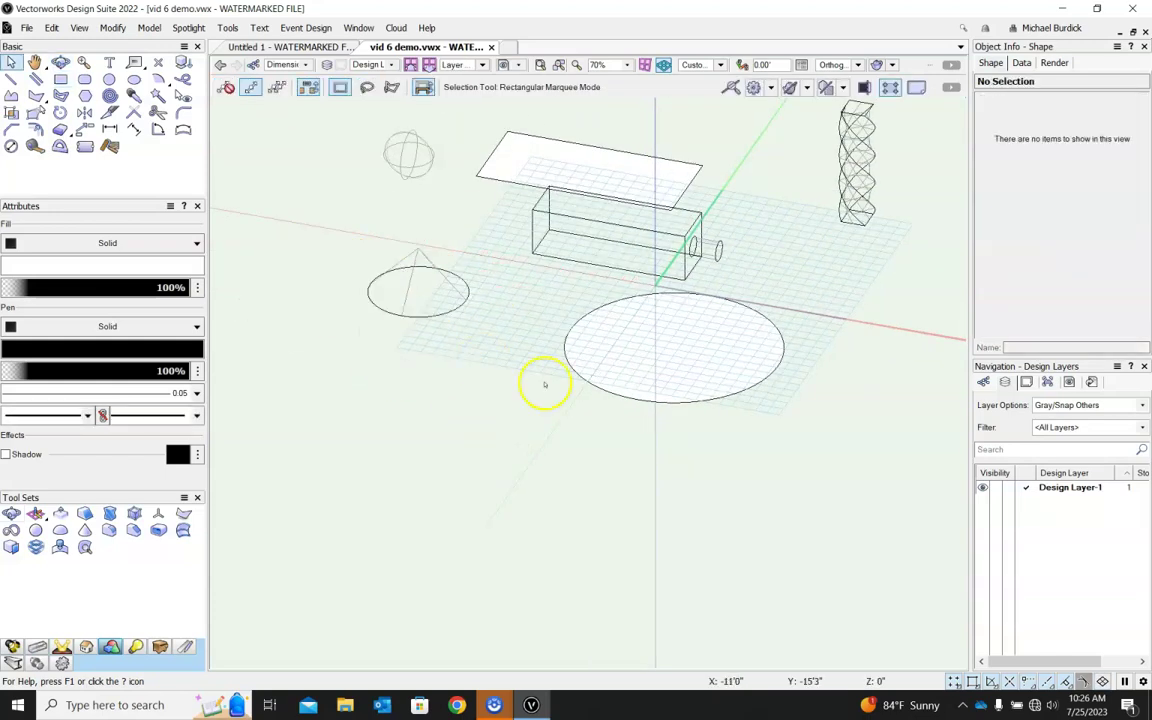
click(577, 377)
key(Delete)
click(580, 176)
key(Delete)
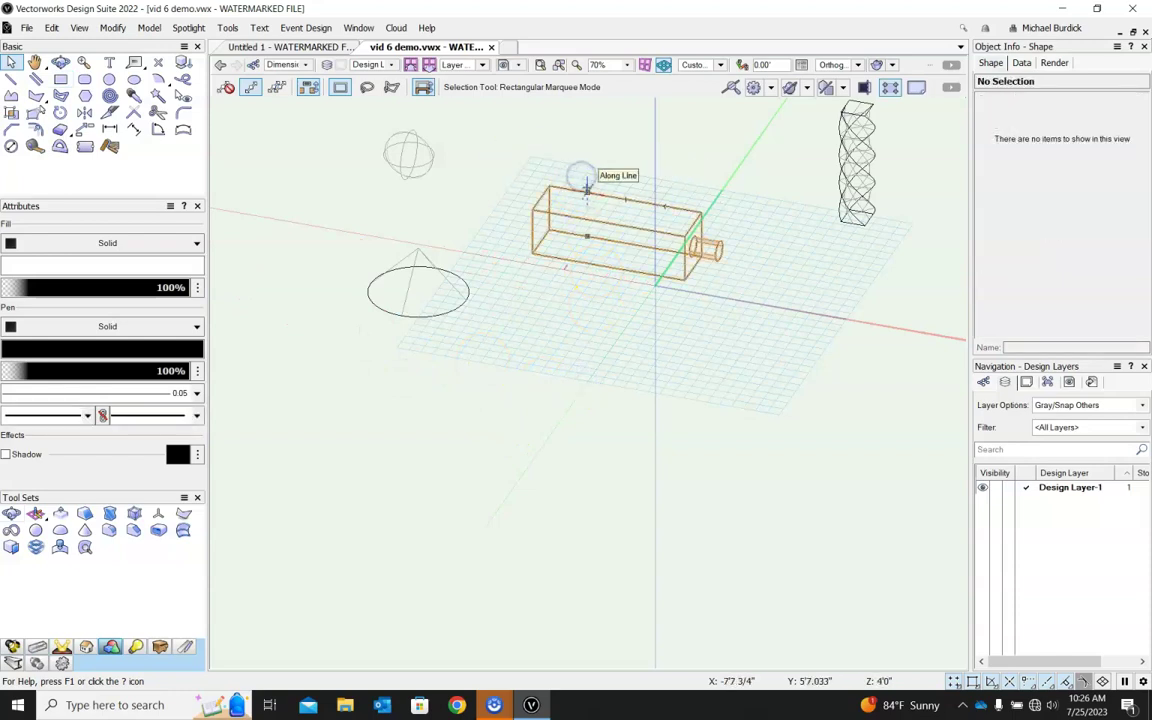
Render the model as Shaded and orbit until the box's cylinder end faces forward
key(ctrl+shift+b)
click(576, 228)
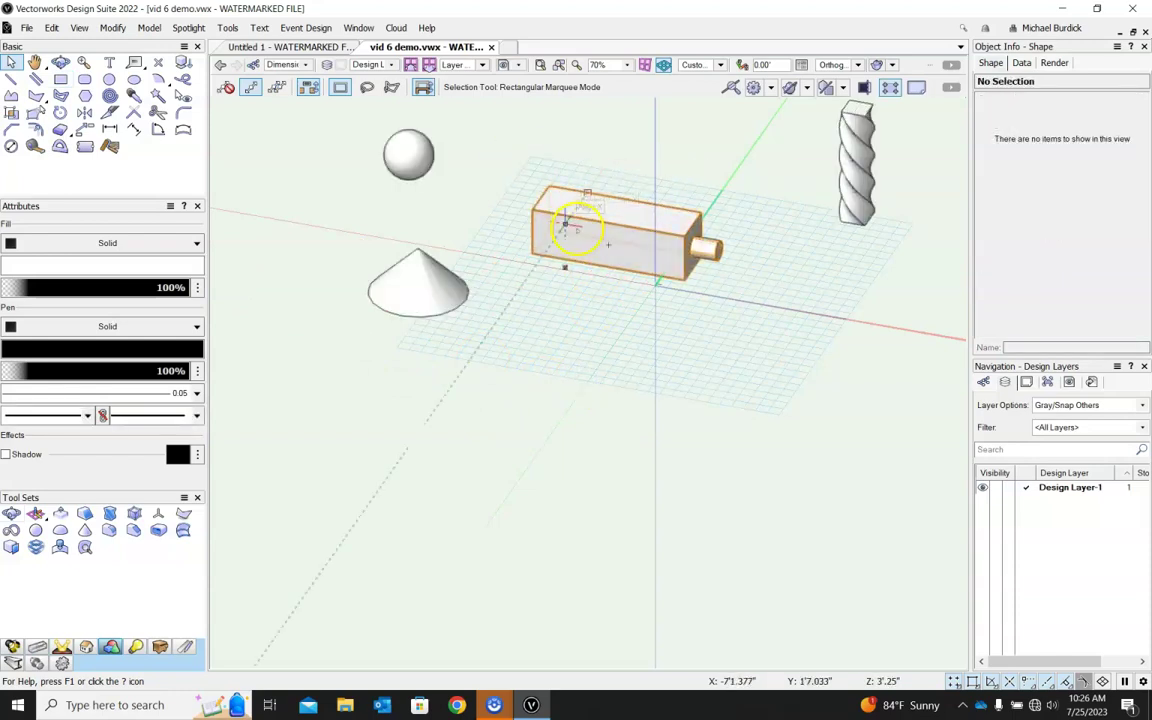
shift+middle_drag(730, 278, 589, 198)
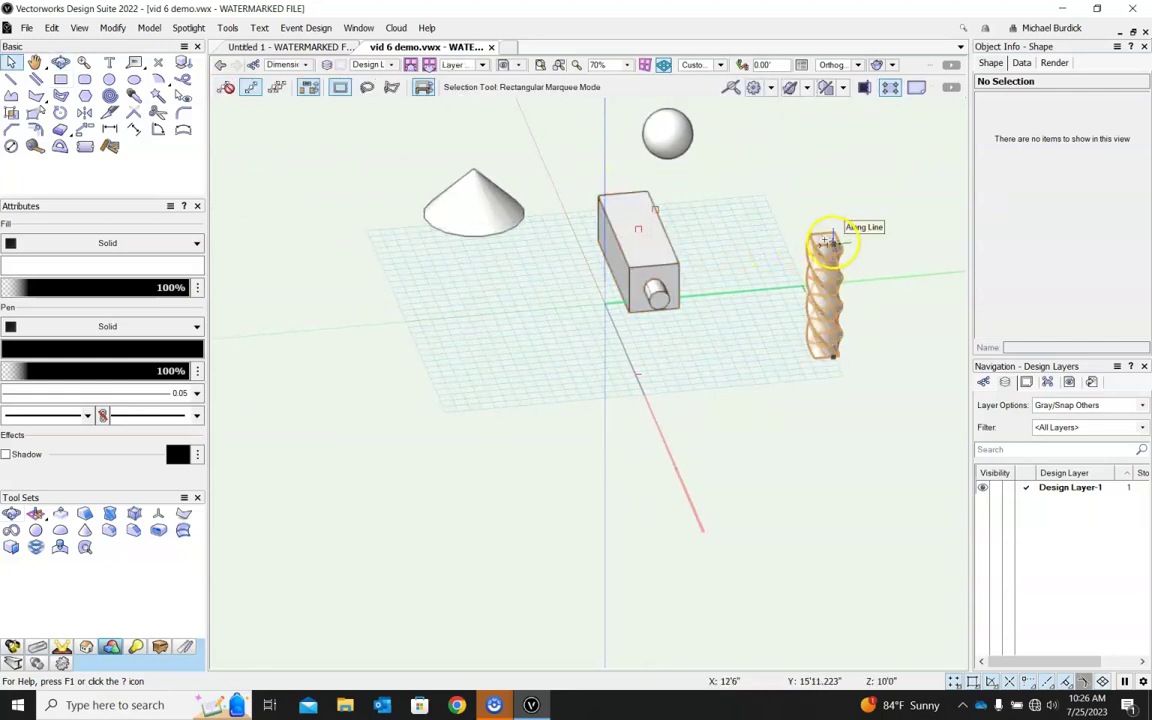
key(u)
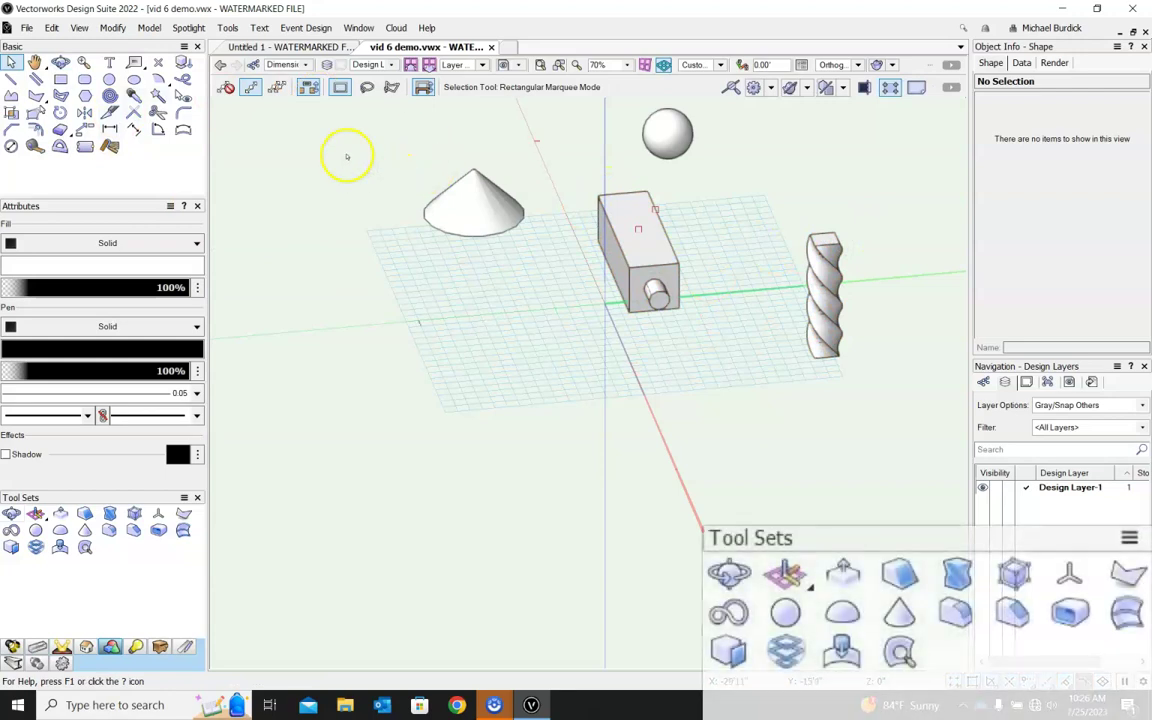
Set the working plane on the box's long side face nearest the cone in Planar Face Mode, originating at the face's center
click(33, 515)
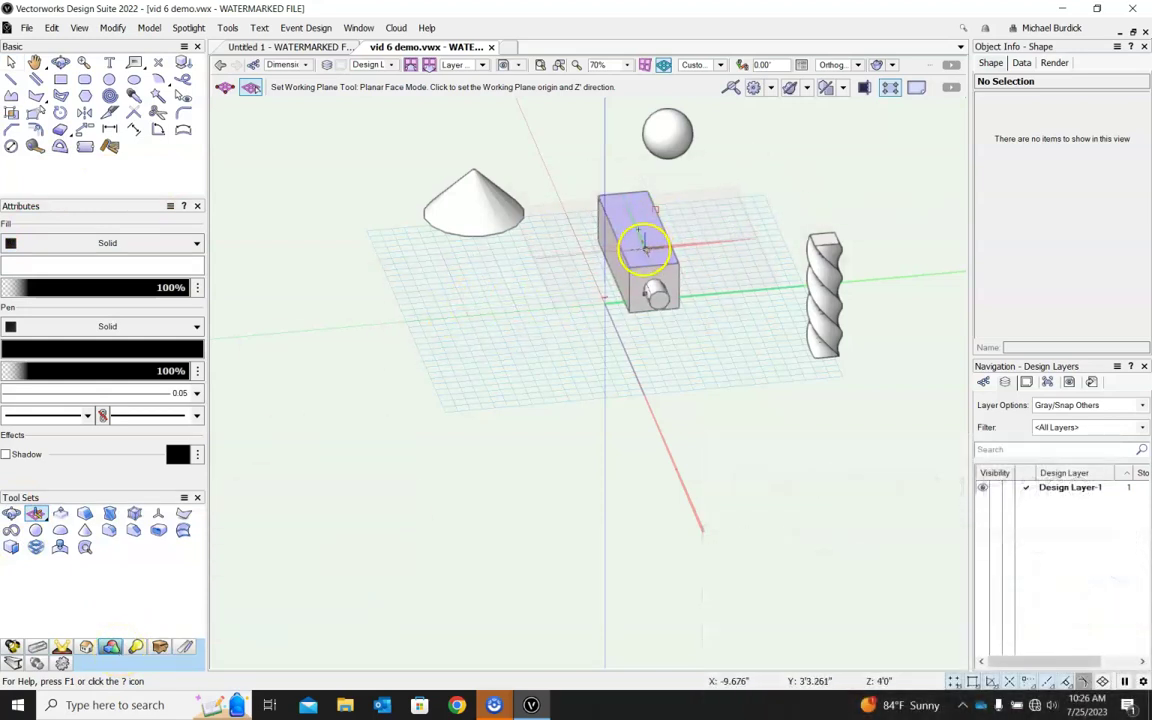
shift+middle_drag(641, 250, 638, 175)
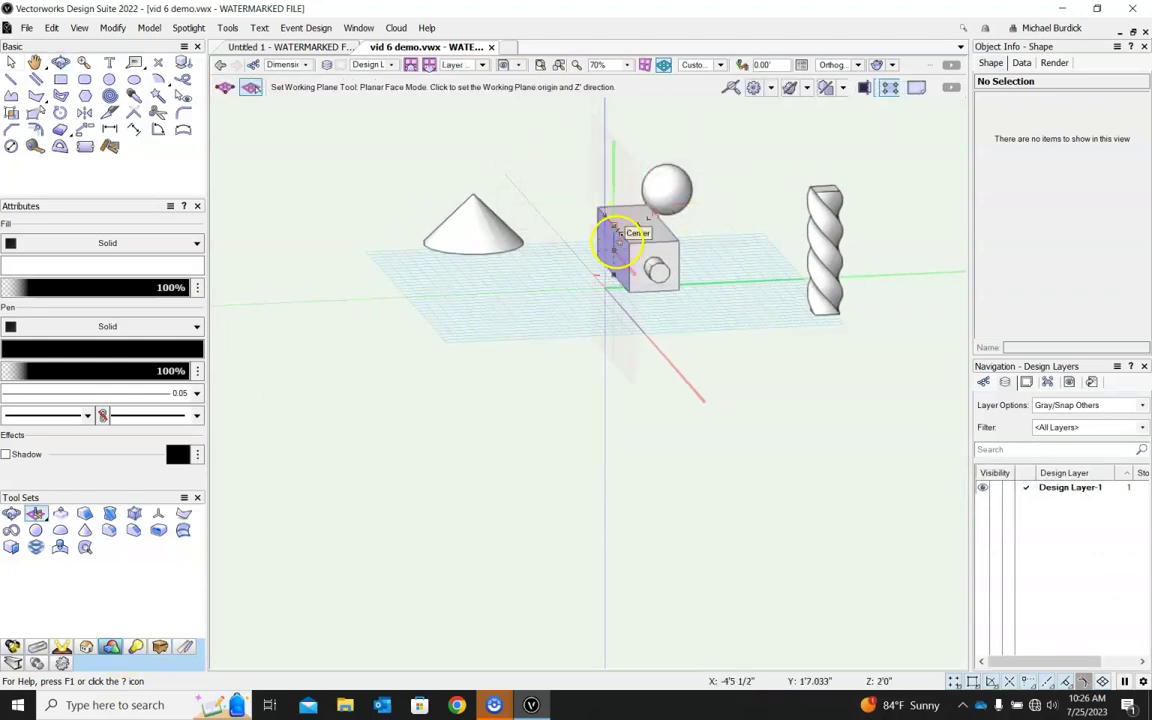
click(620, 233)
click(620, 233)
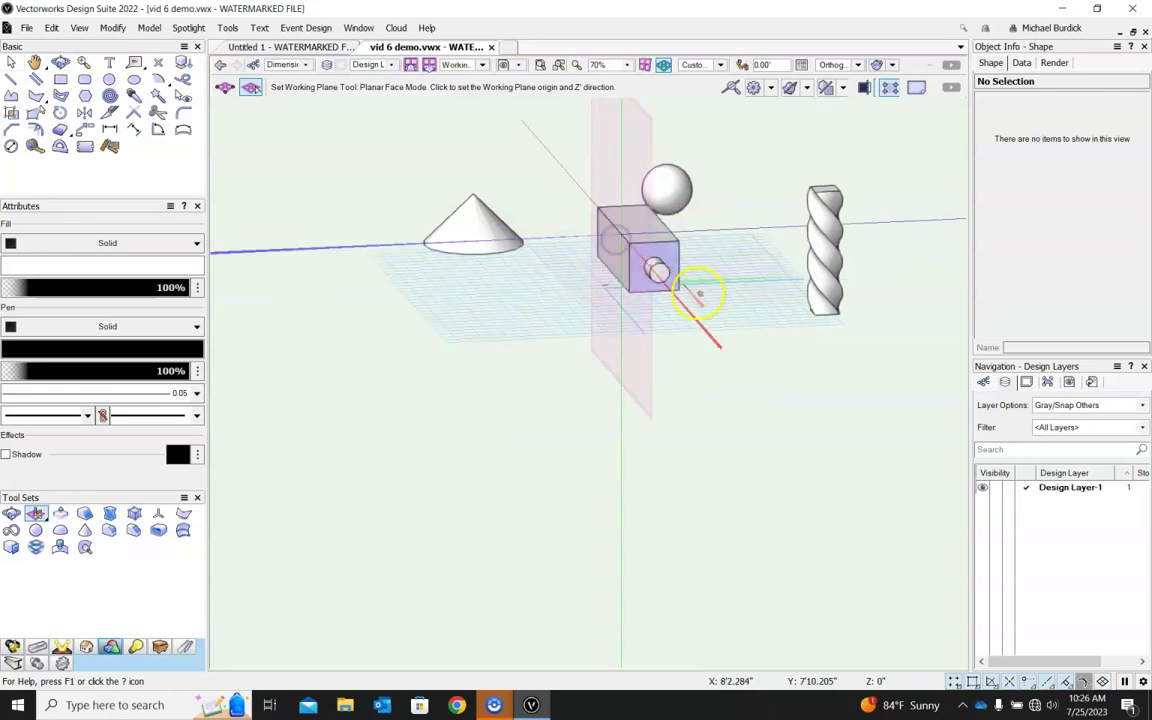
shift+middle_drag(805, 337, 869, 363)
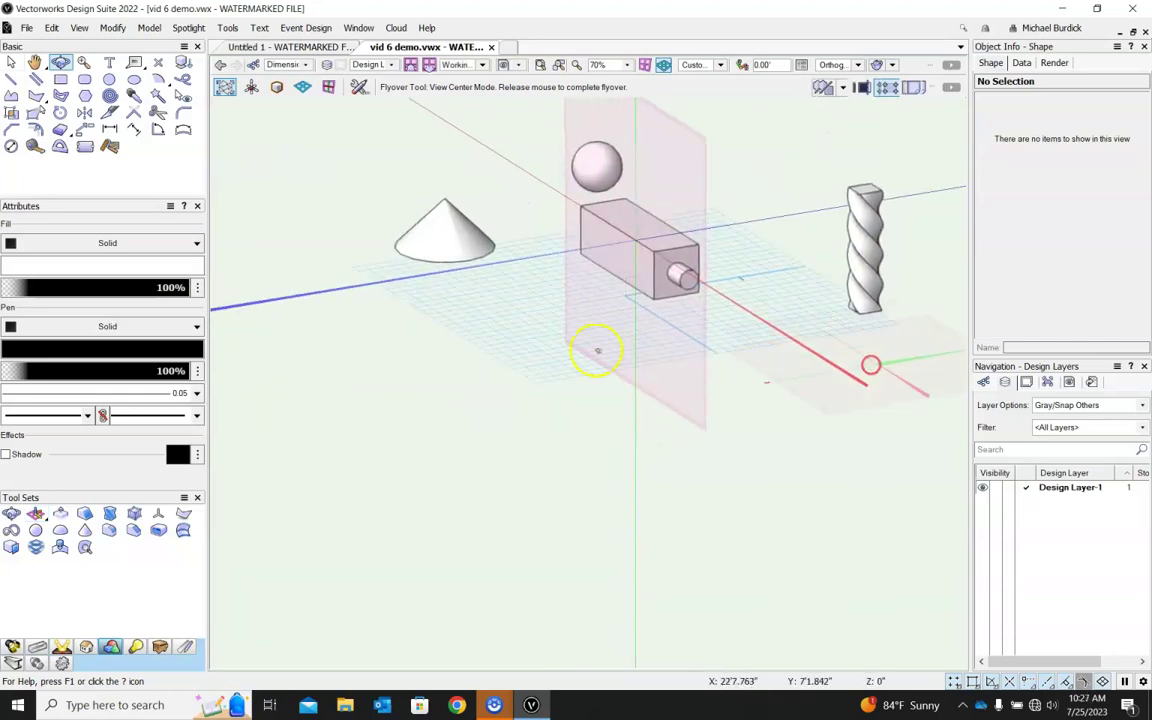
Draw two rectangles on the working plane, about 12' by 6'11" below the box and about 12'11" by 7'5" above it
click(61, 79)
click(581, 336)
click(650, 463)
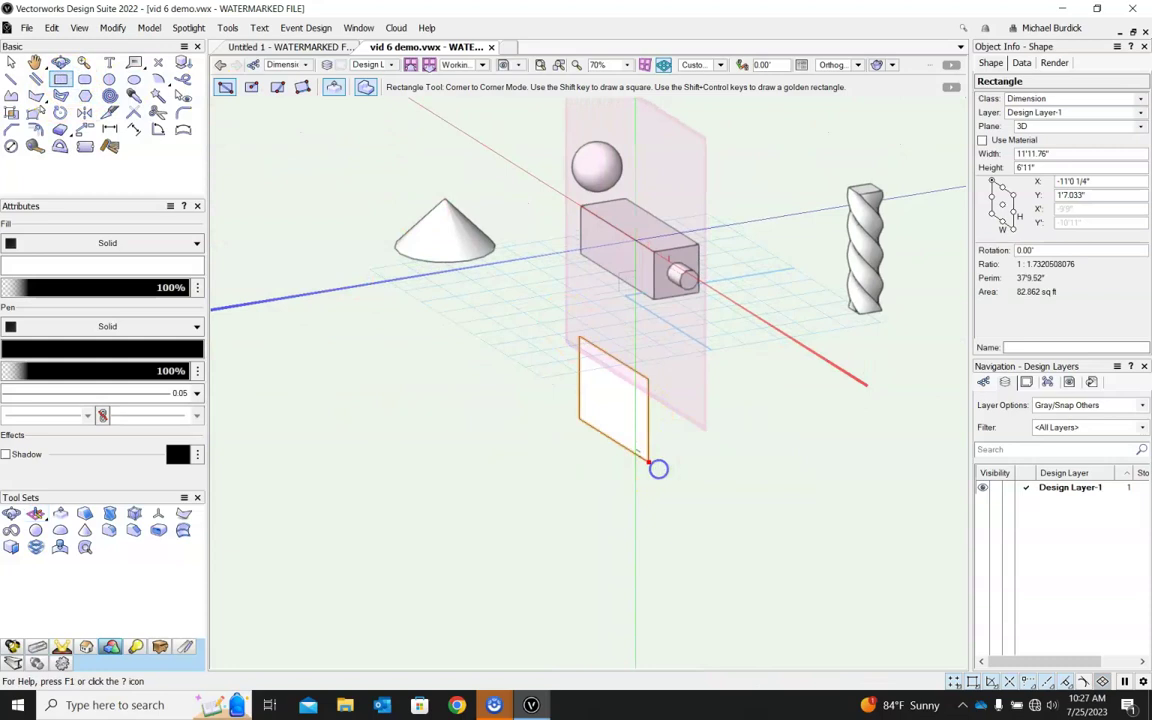
click(588, 125)
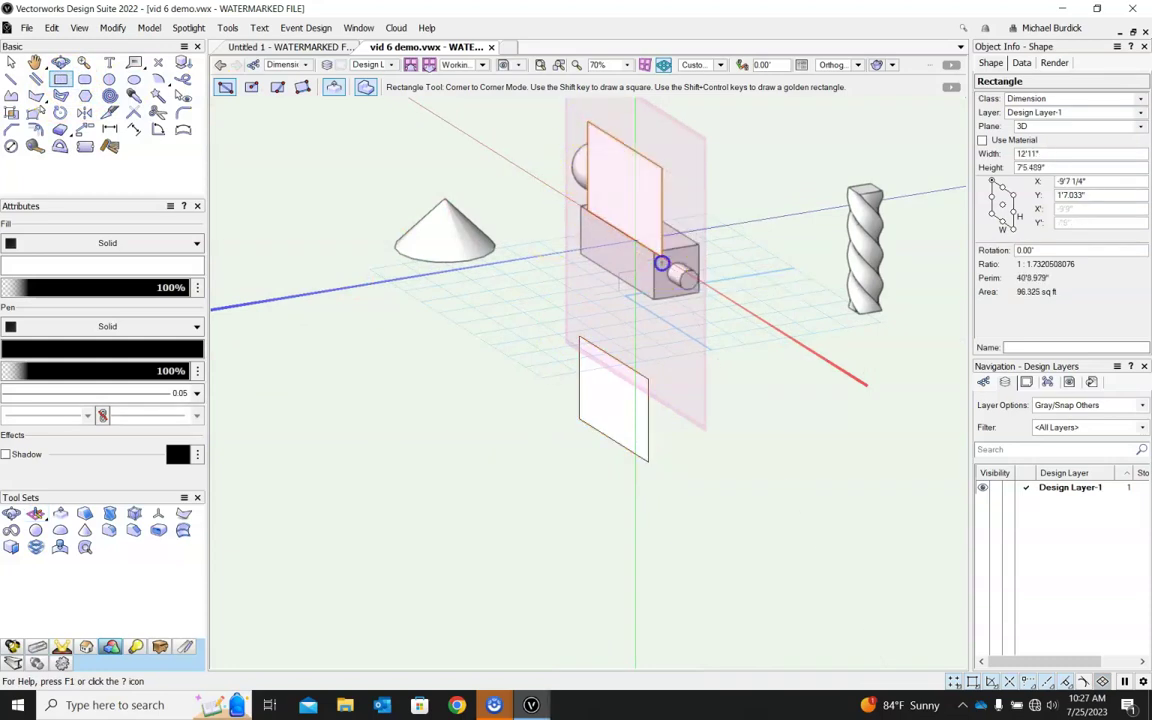
shift+middle_drag(806, 366, 863, 326)
Delete both rectangles drawn on the working plane
click(10, 62)
click(633, 122)
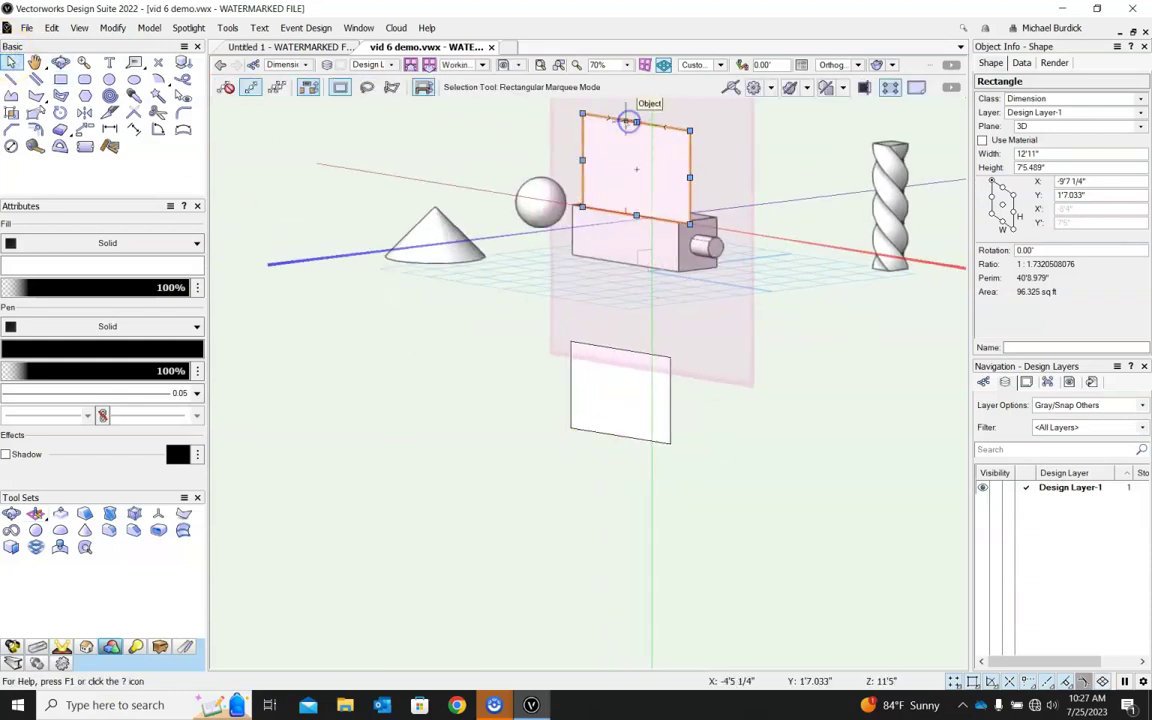
key(Delete)
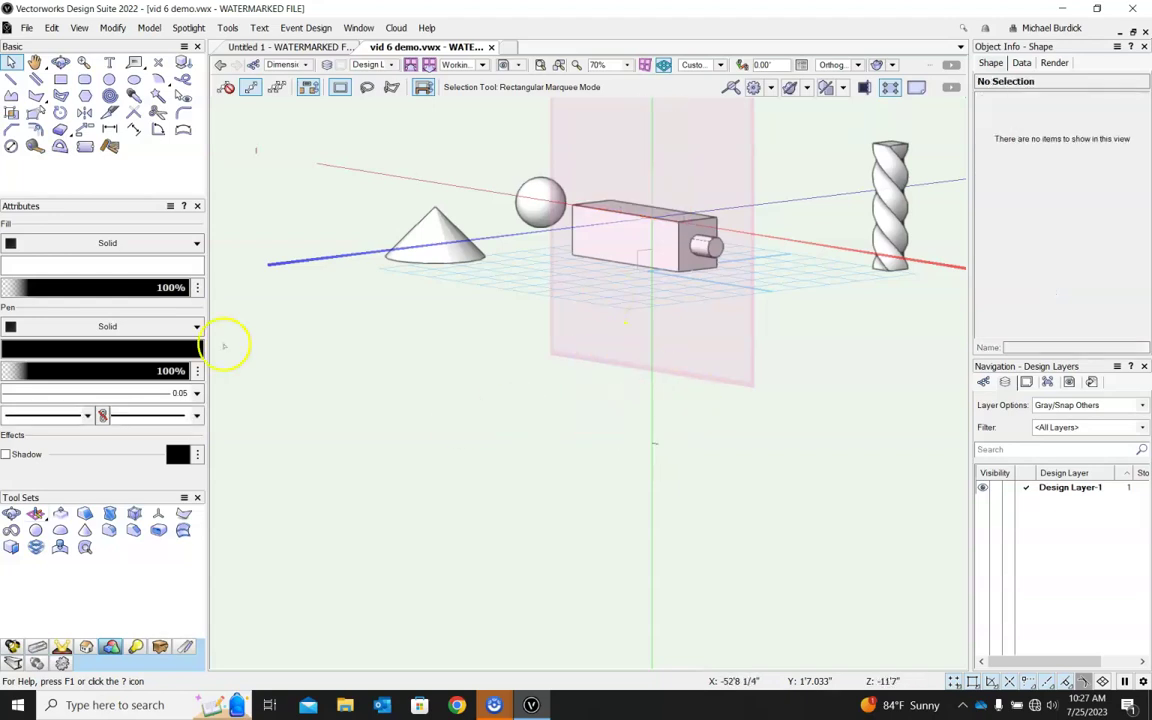
Set a tilted working plane through three corners of the box in Three Point Mode
click(33, 514)
shift+middle_drag(699, 504, 630, 553)
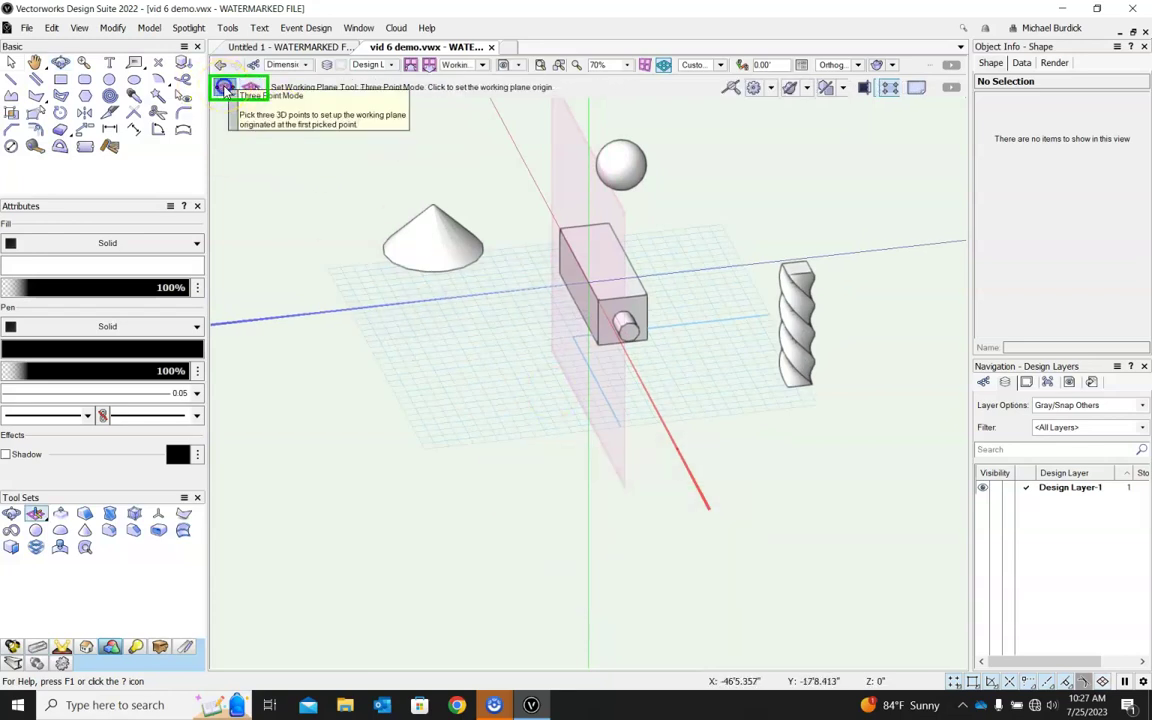
shift+middle_drag(771, 244, 678, 260)
click(677, 262)
click(684, 298)
click(530, 359)
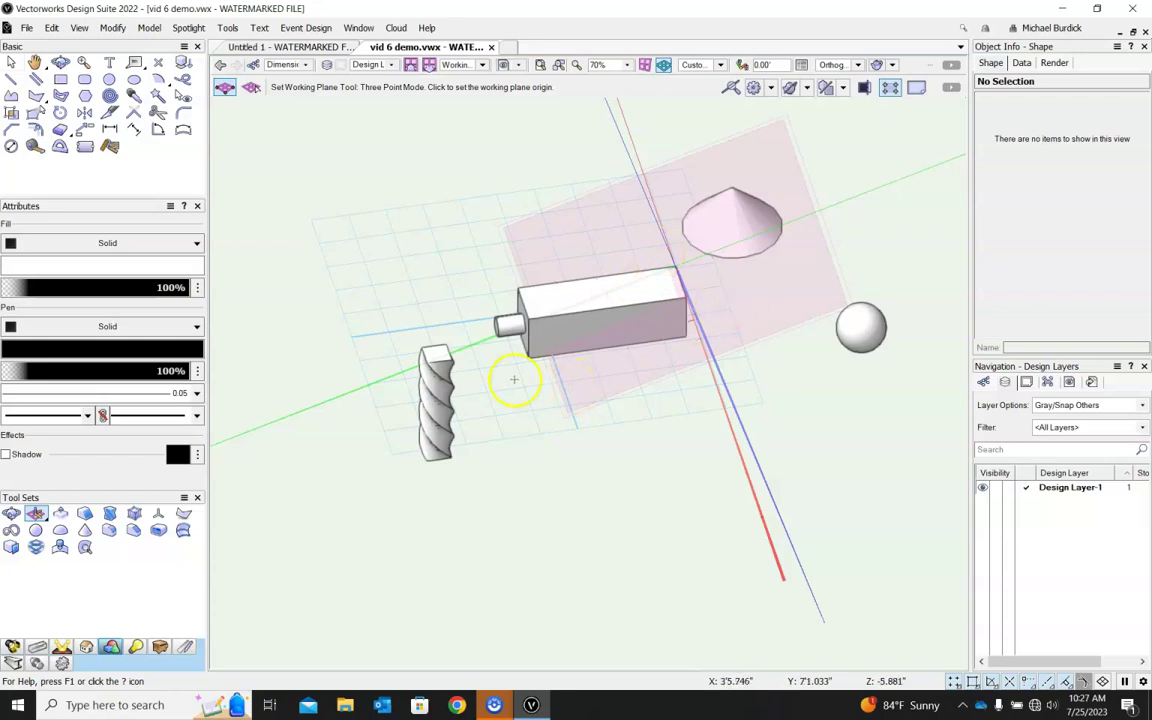
Draw a rectangle about 63'2" by 31'1" across the tilted working plane and delete it
shift+middle_drag(766, 415, 752, 320)
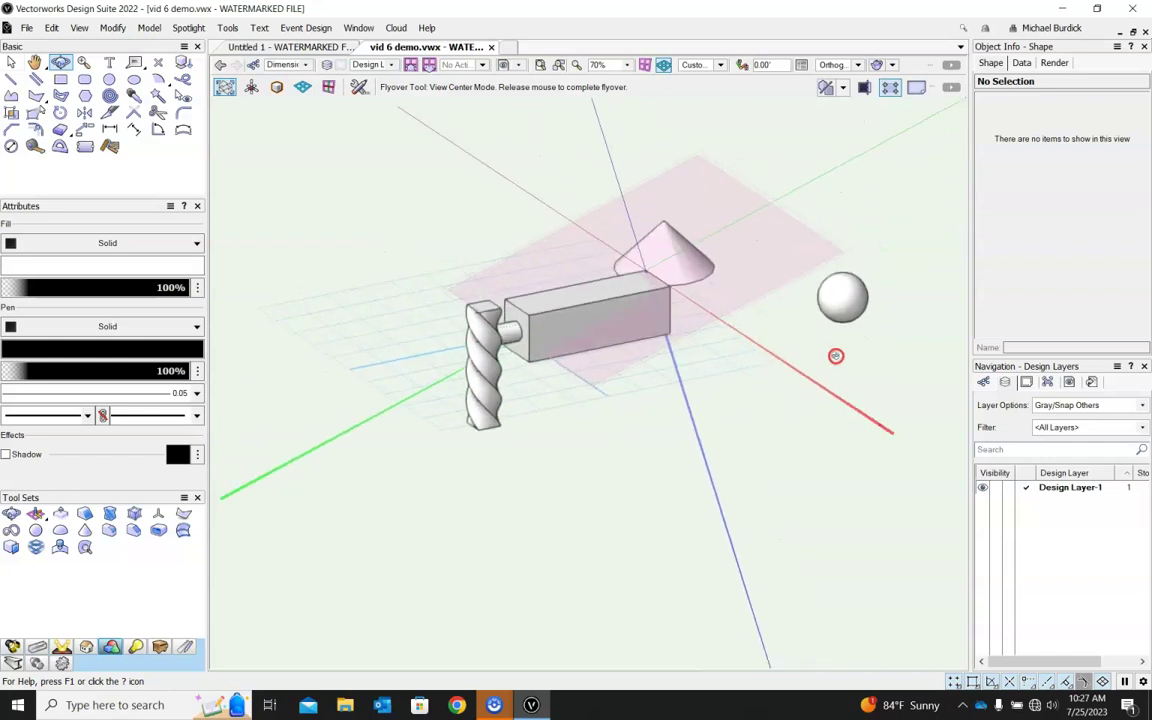
click(60, 79)
click(546, 193)
click(560, 545)
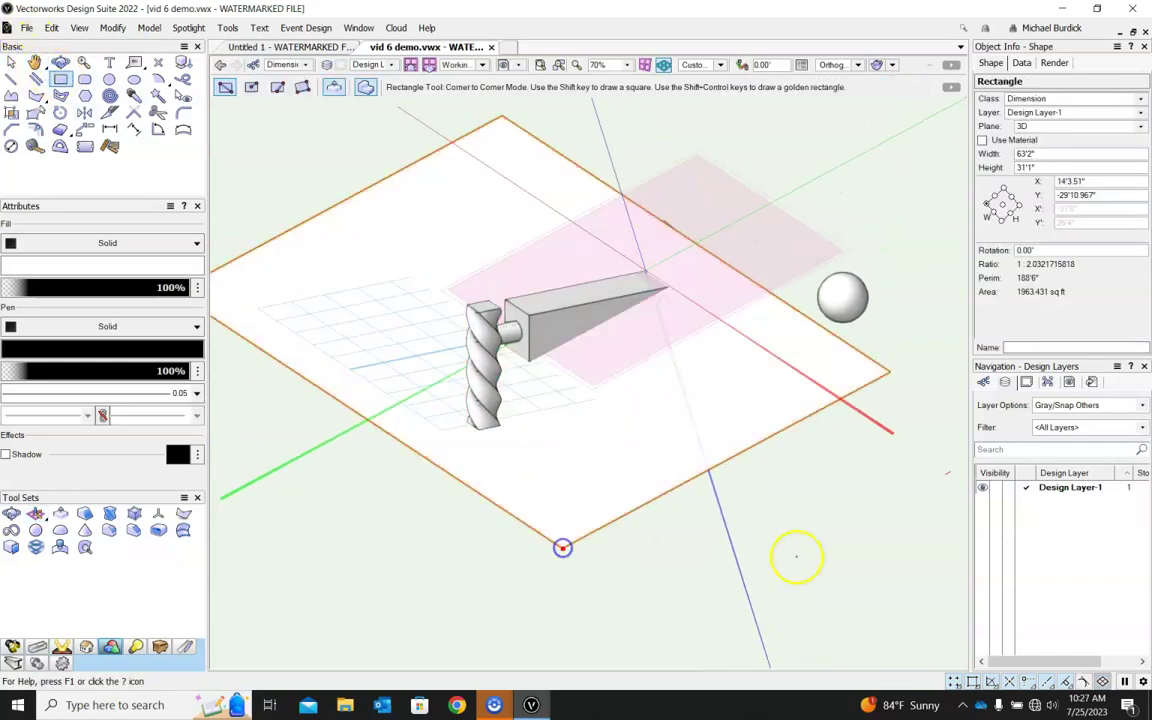
mouse_move(797, 553)
shift+middle_down()
mouse_move(804, 543)
mouse_move(674, 311)
mouse_move(802, 514)
mouse_move(826, 517)
shift+middle_up()
key(Delete)
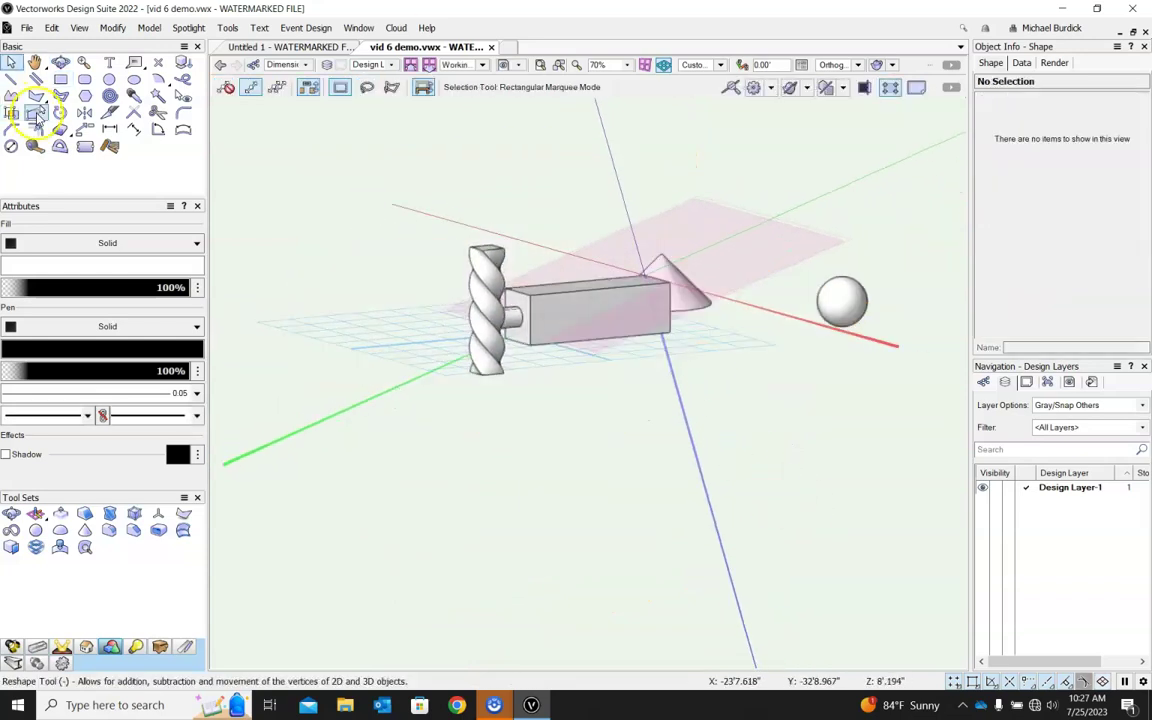
Set the working plane on the cone's sloped face in Planar Face Mode
click(36, 513)
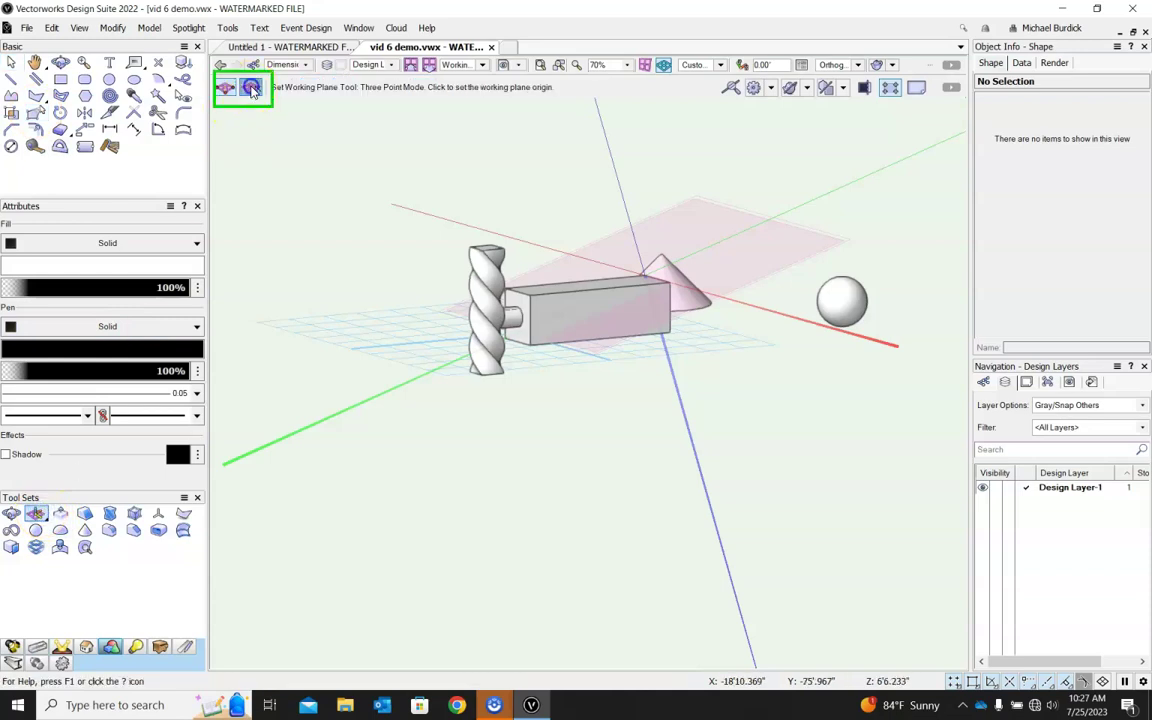
click(252, 88)
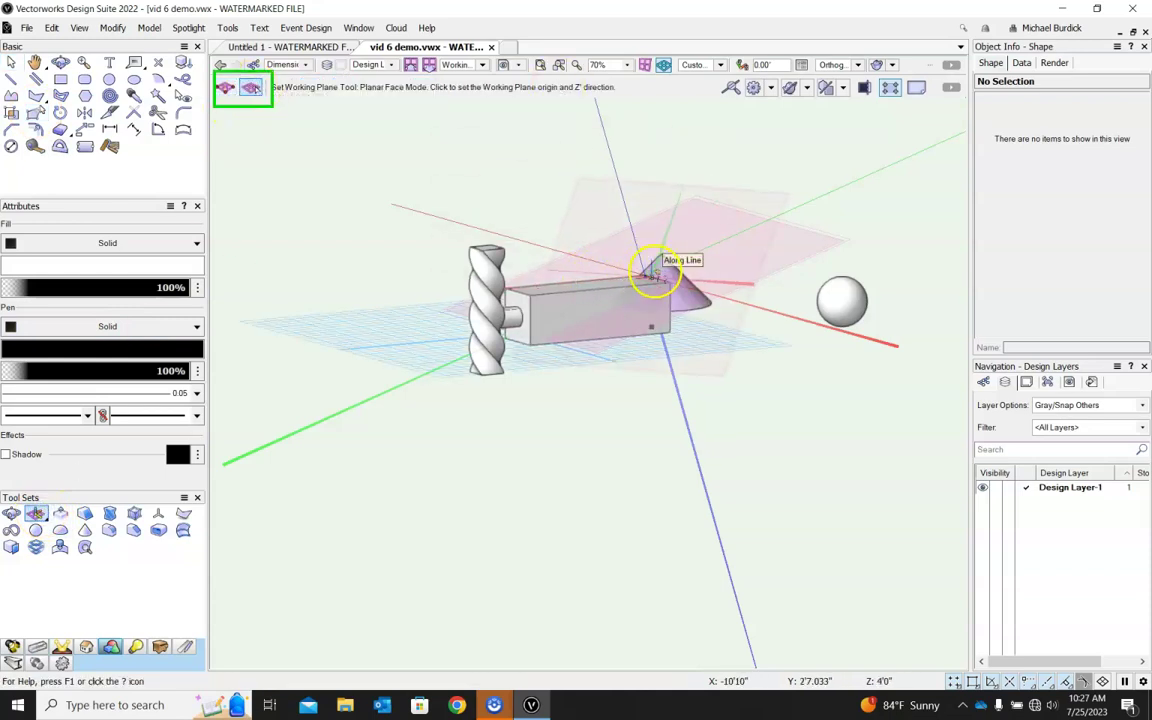
shift+middle_drag(674, 222, 524, 311)
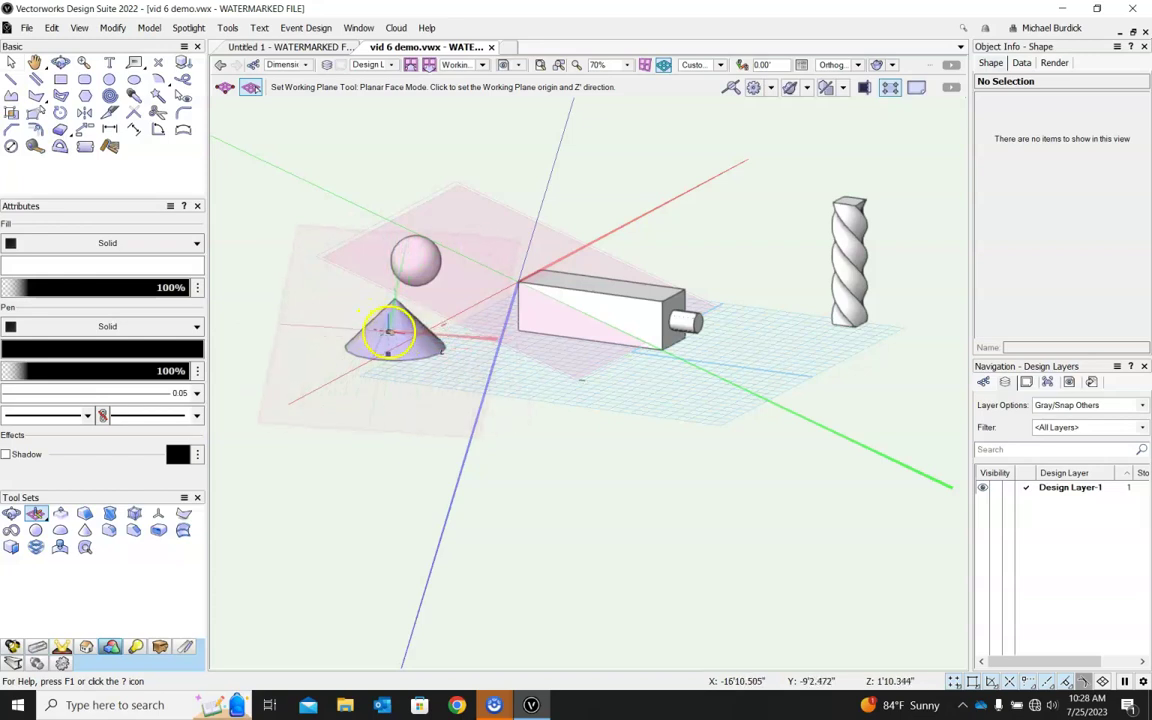
click(389, 328)
ctrl+middle_drag(661, 373, 612, 352)
Activate the Rectangle tool and set the active plane to Automatic
click(60, 80)
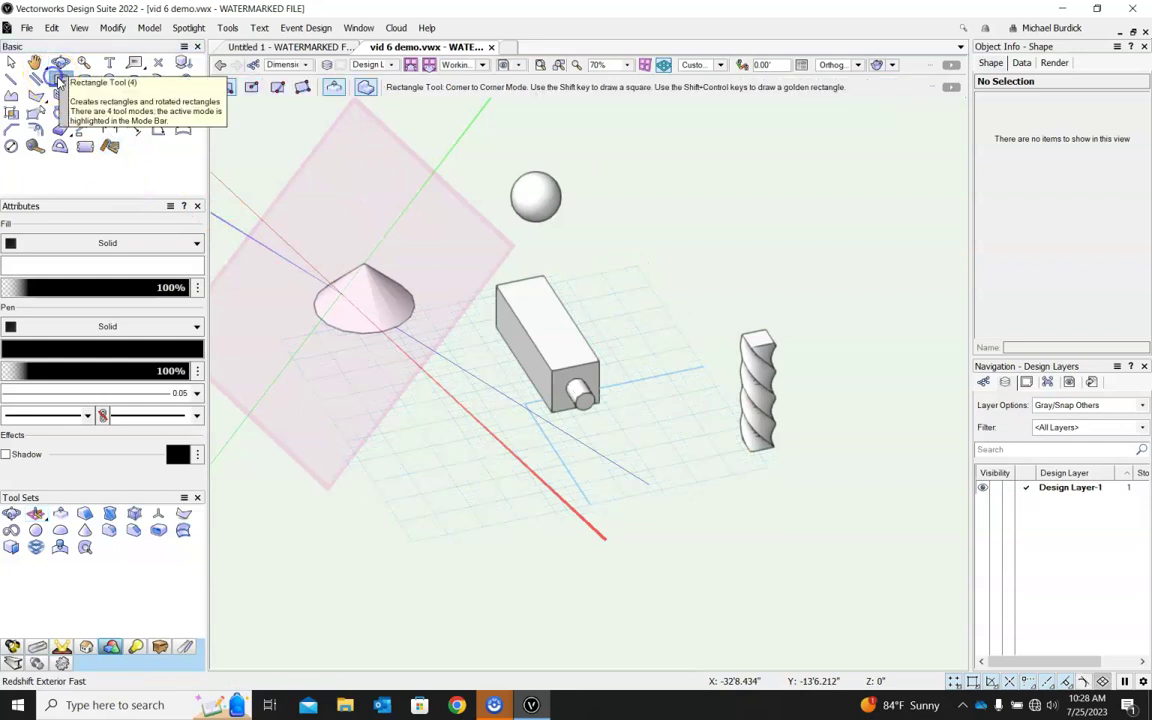
click(84, 80)
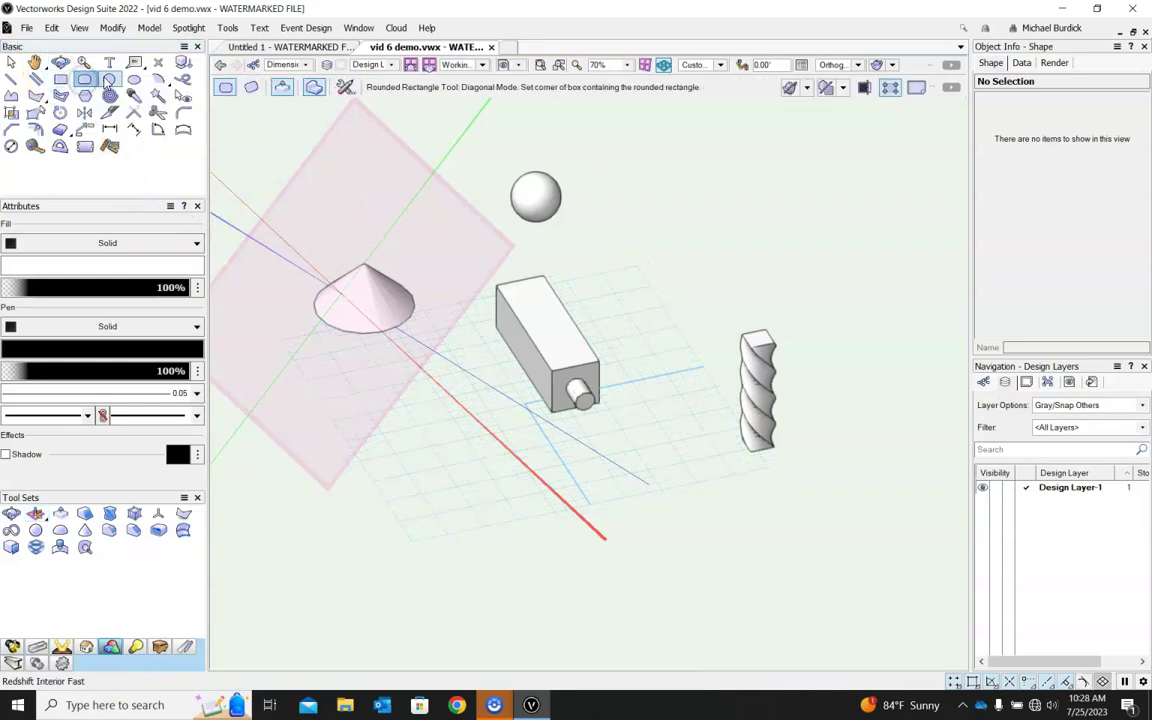
click(106, 80)
click(133, 79)
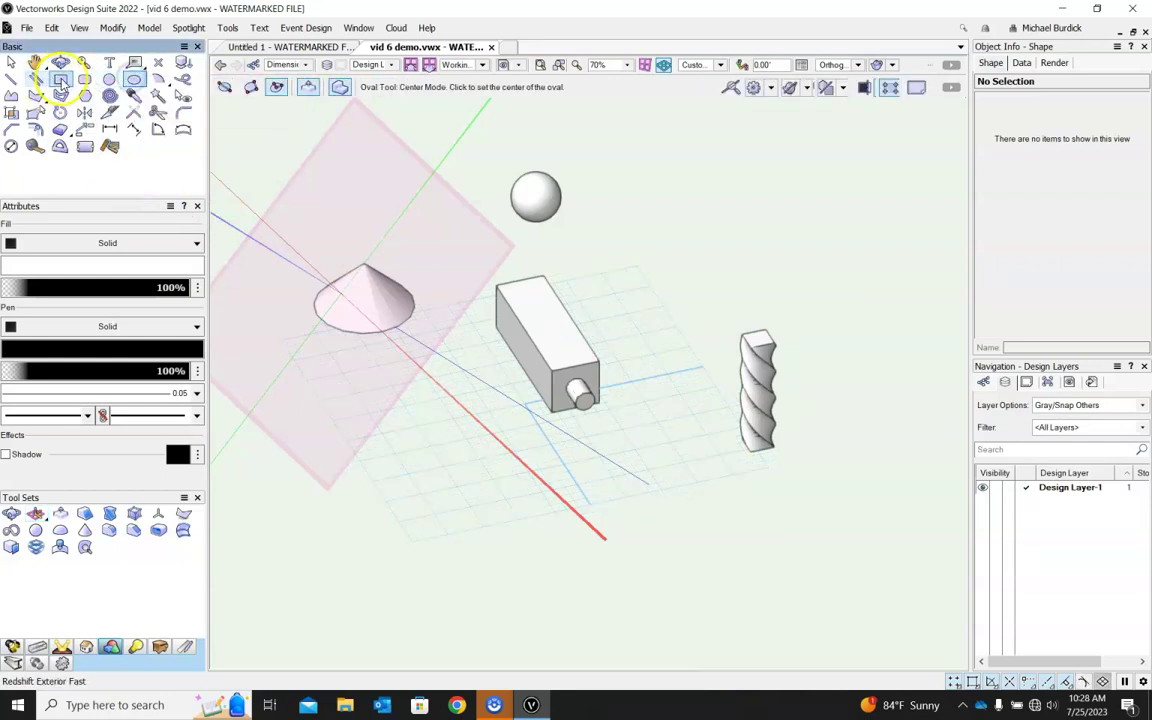
click(60, 80)
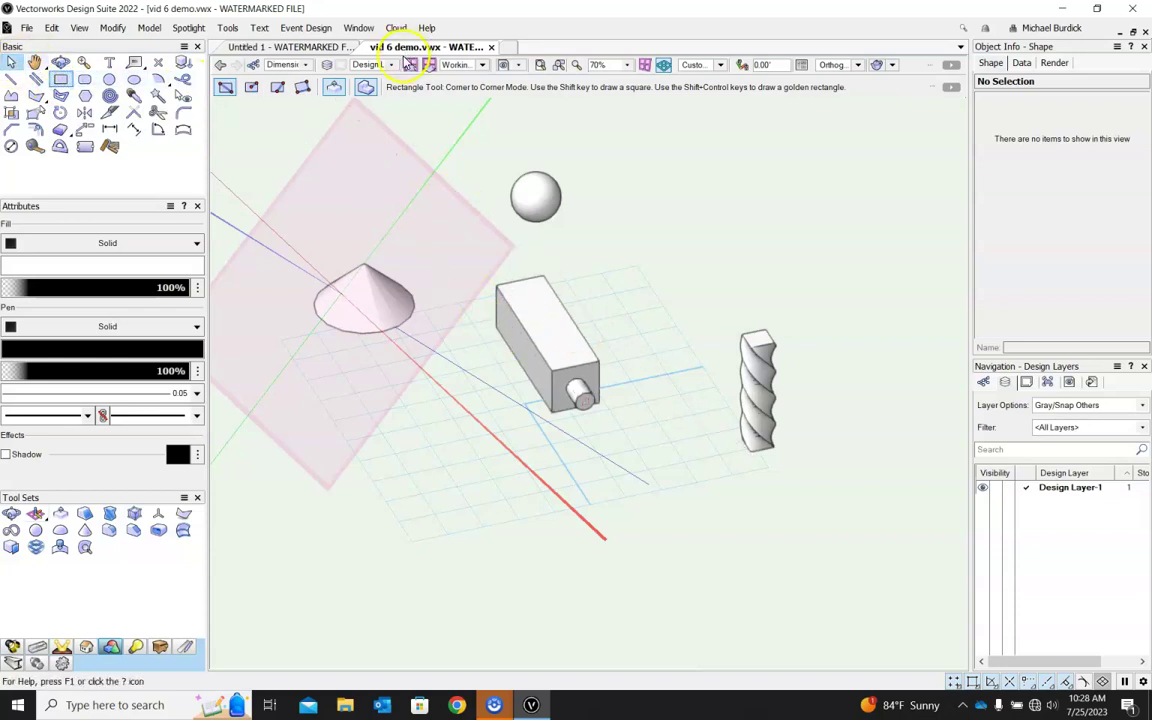
click(481, 65)
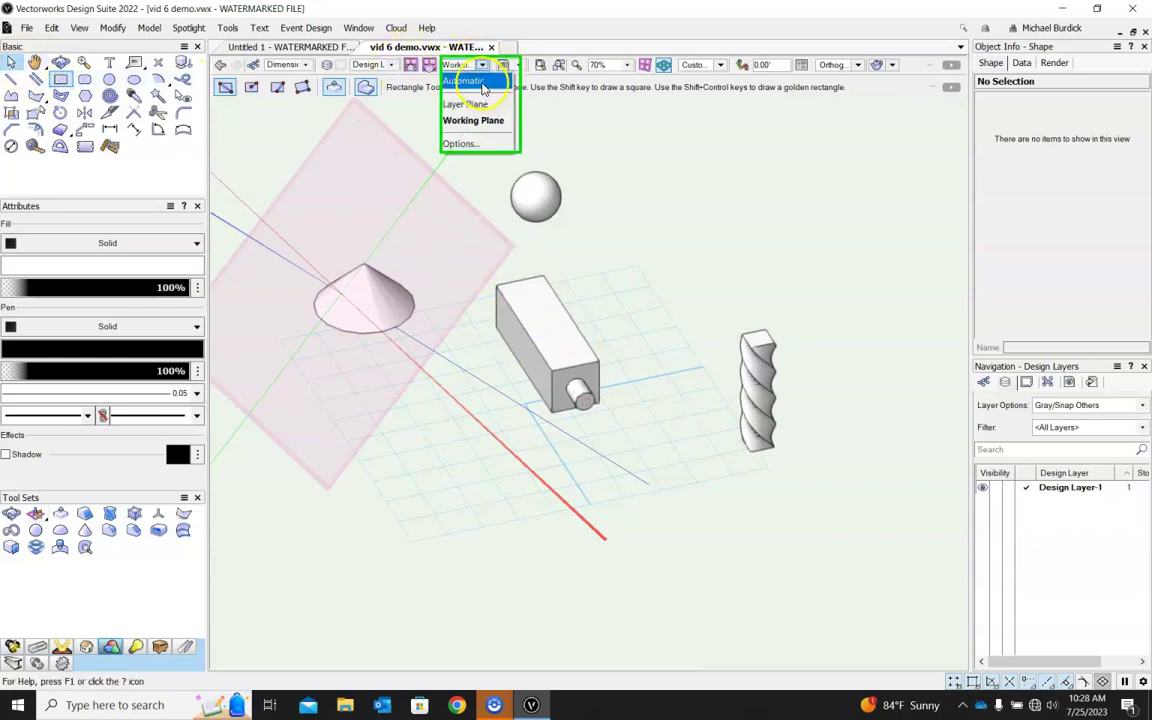
click(483, 81)
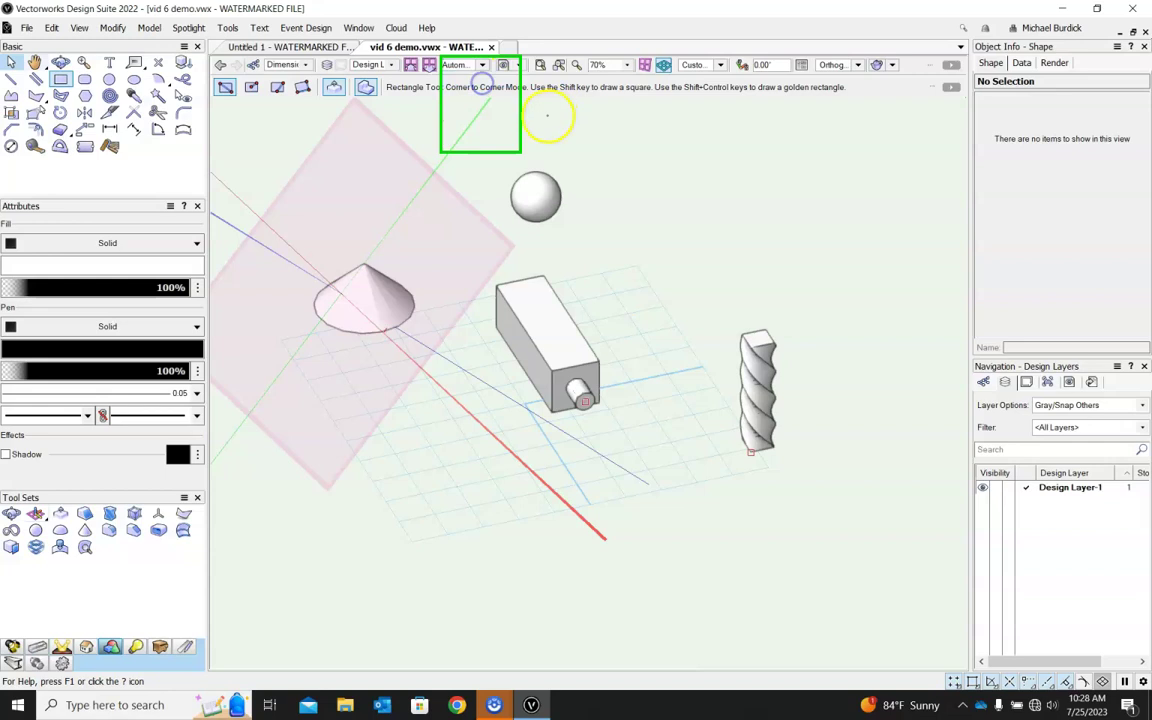
click(481, 65)
click(470, 80)
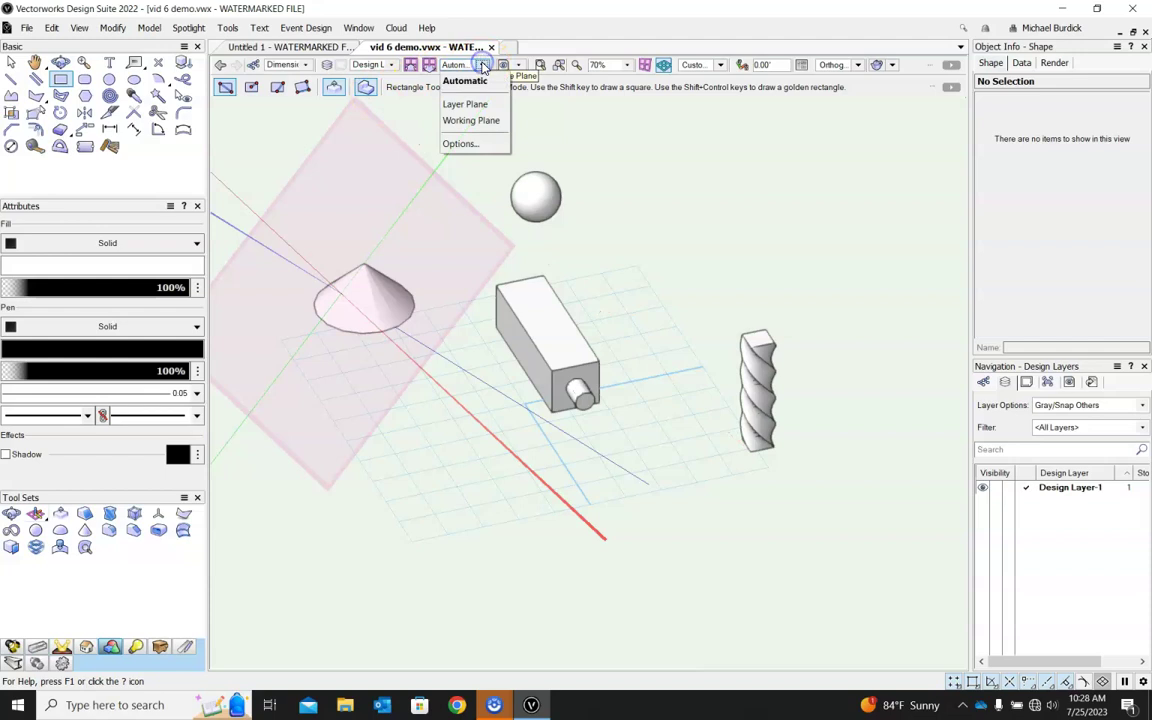
click(478, 83)
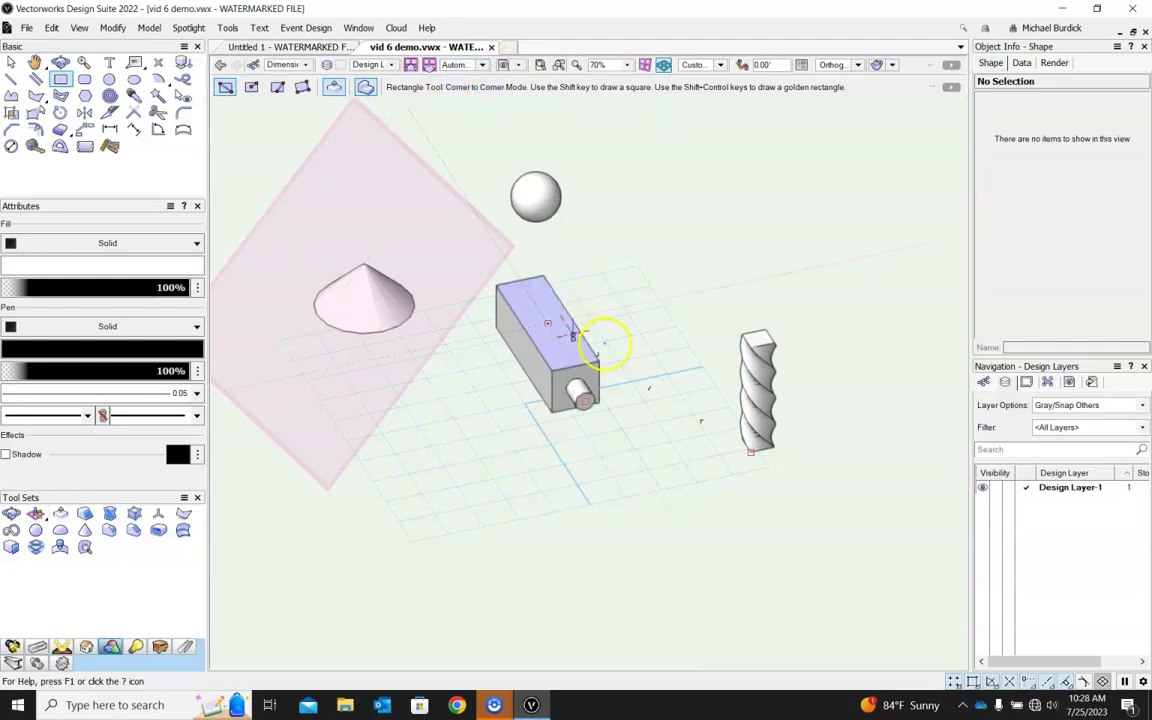
Draw a rectangle about 11'8" by 3'10" on the plane of the box's top face, starting at its far corner nearest the cone
scroll(757, 340, up, 7)
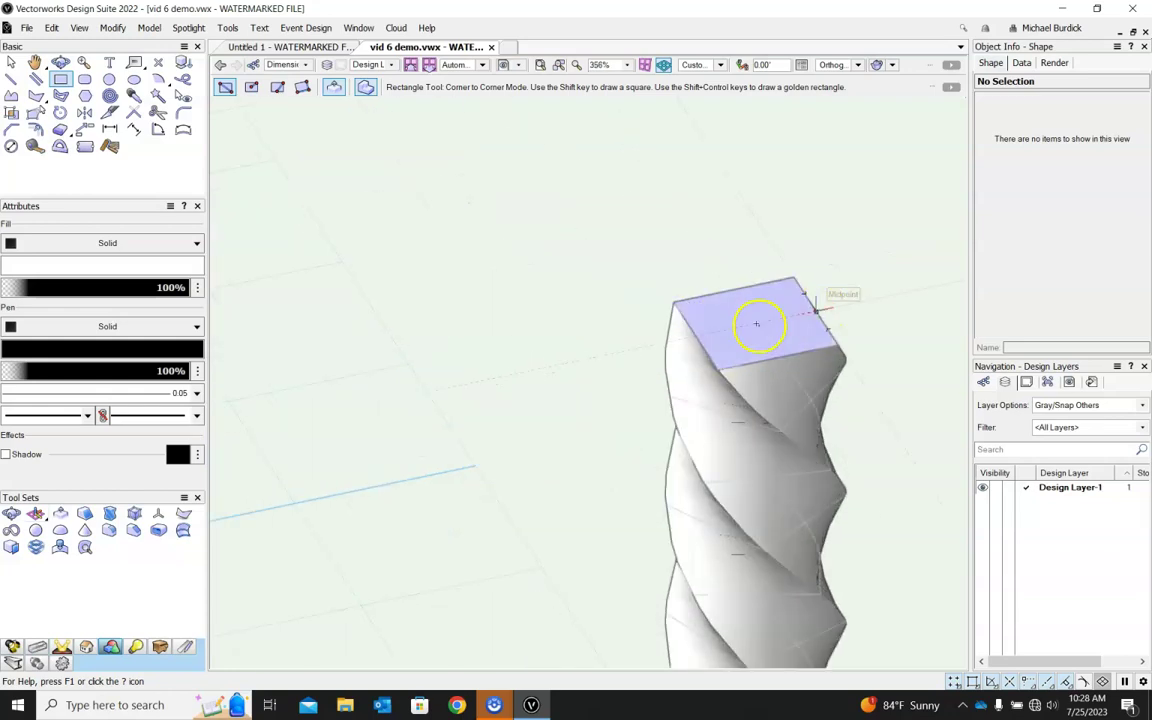
scroll(757, 322, down, 5)
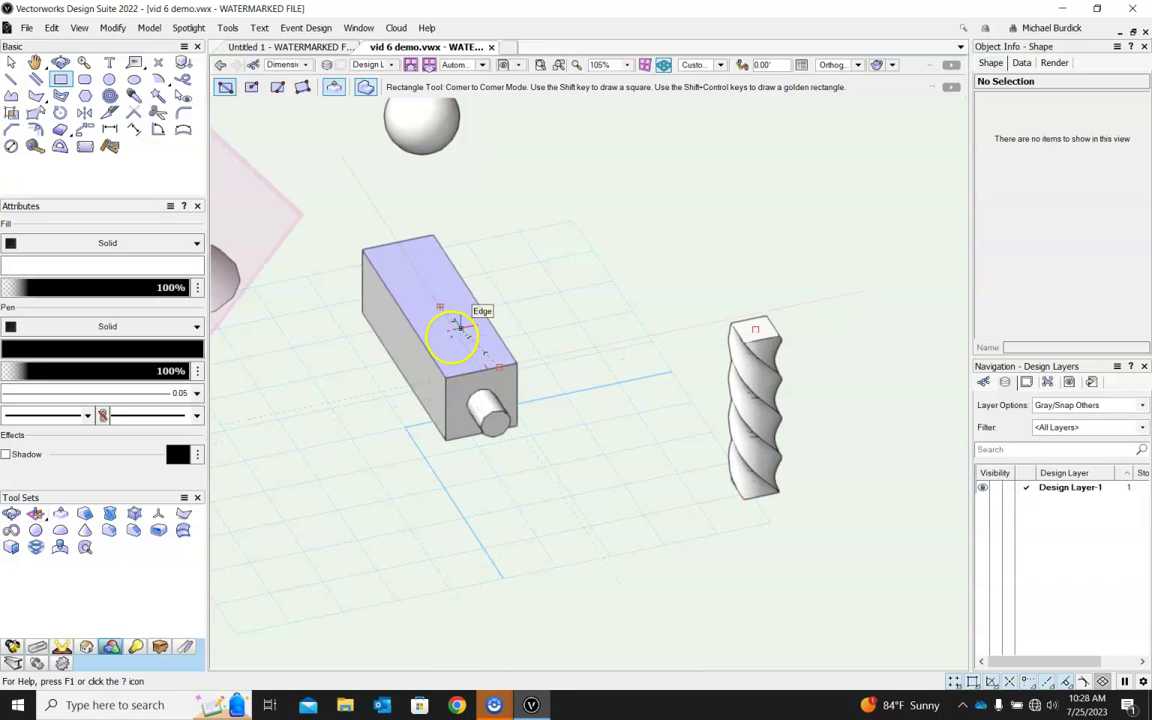
scroll(397, 262, up, 5)
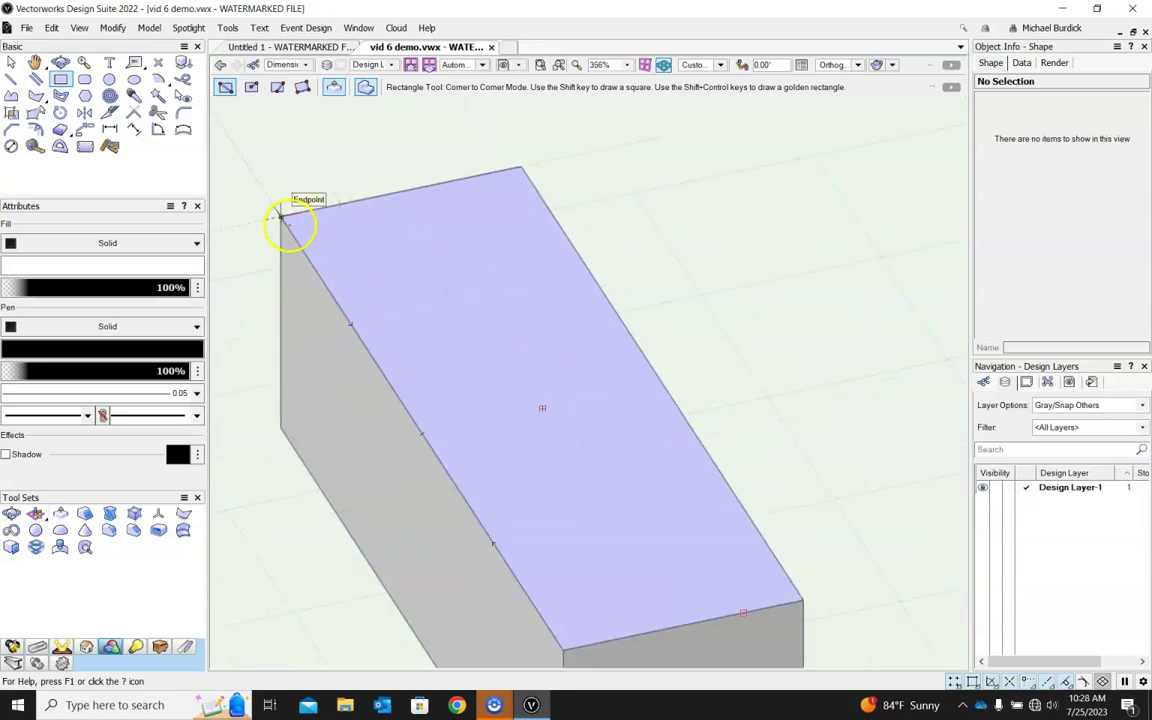
click(281, 216)
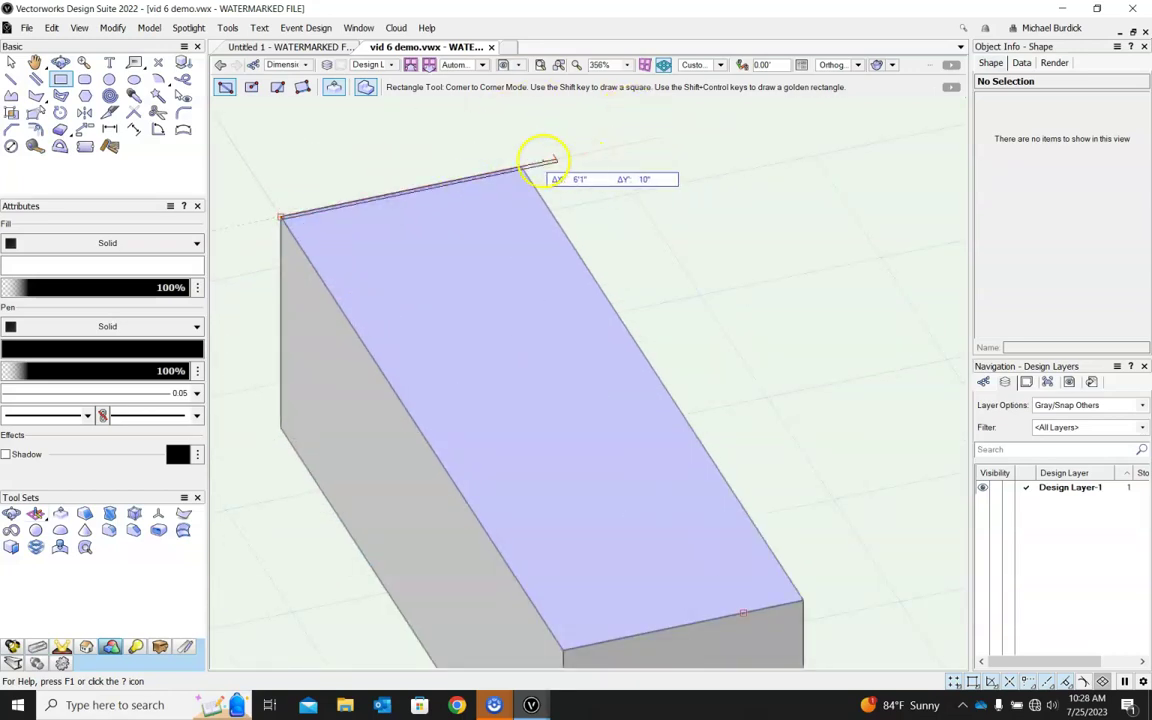
scroll(599, 246, down, 5)
click(737, 231)
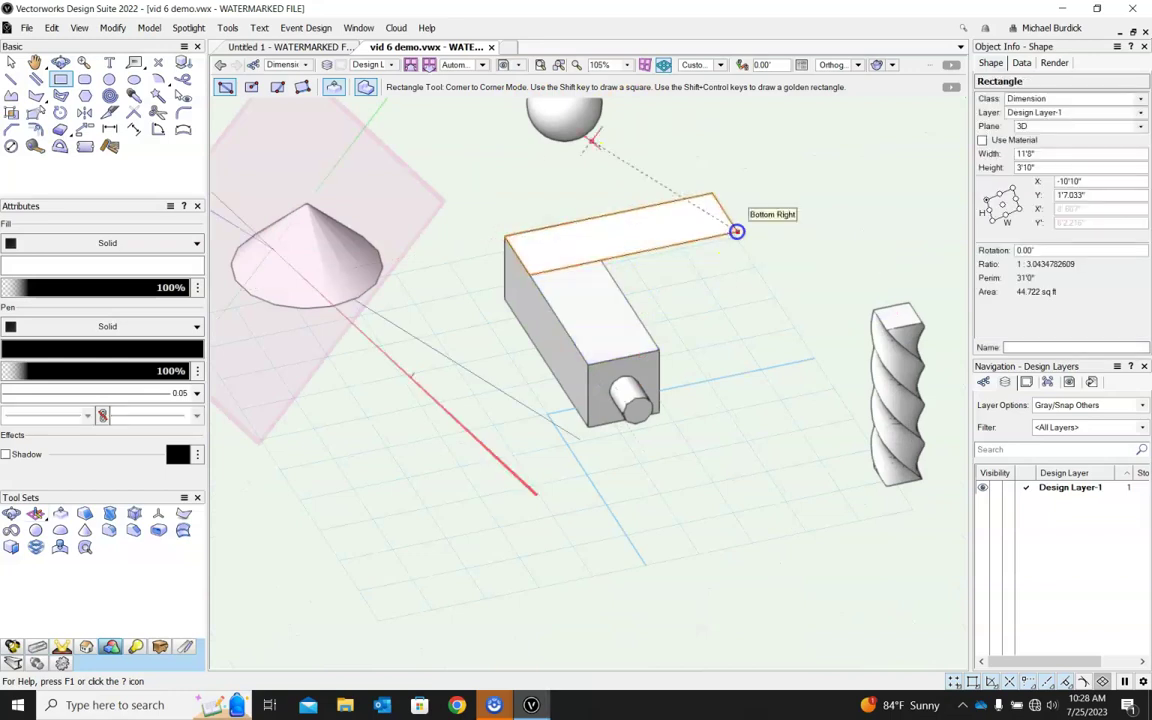
Draw a rectangle about 9'1" by 11'9" on the plane of the box's long side face nearest the twisted column
ctrl+middle_drag(670, 357, 572, 405)
scroll(578, 382, up, 5)
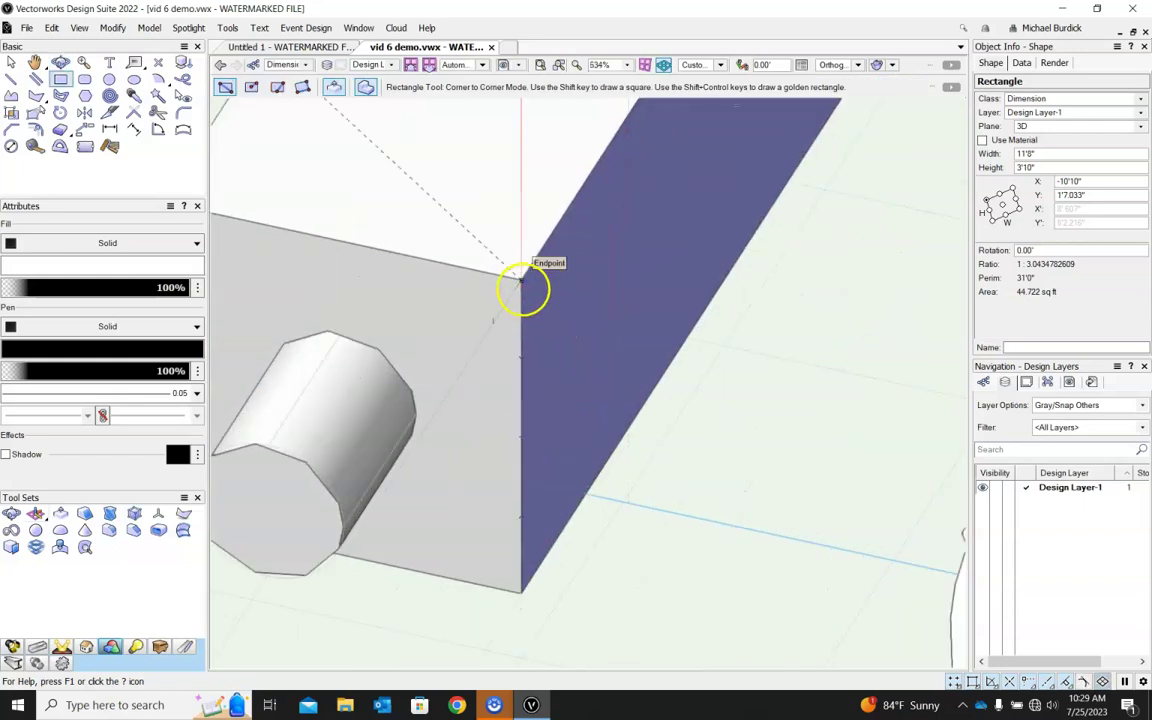
scroll(520, 282, down, 4)
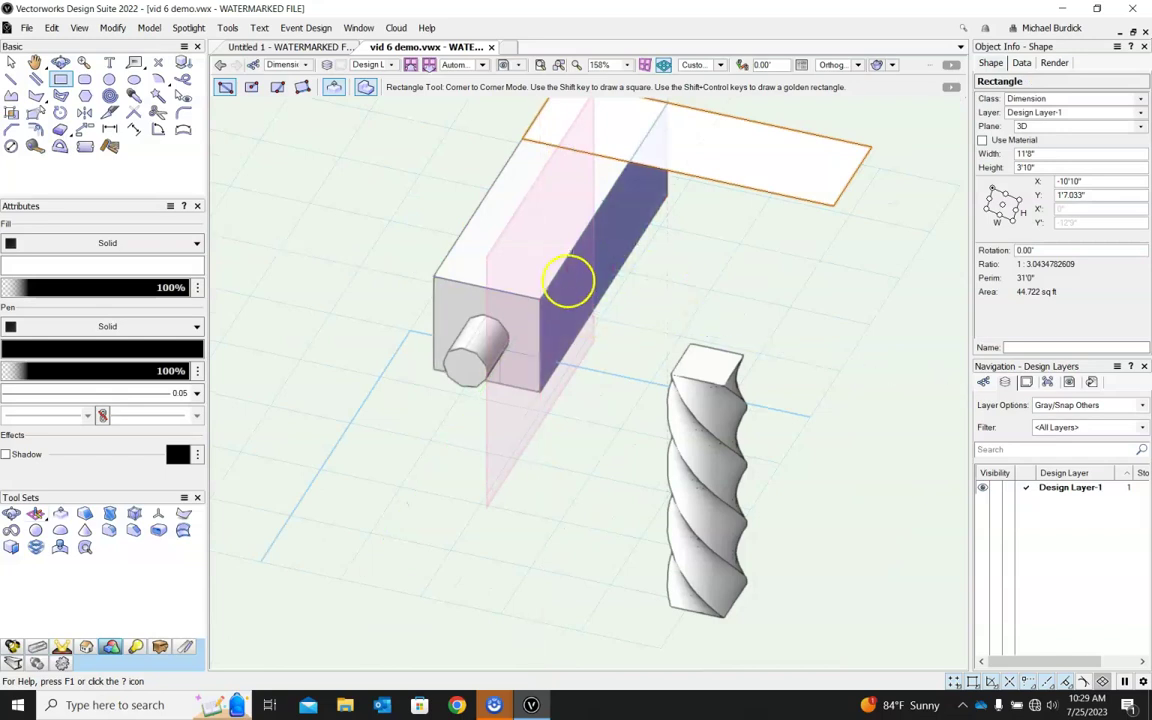
click(550, 305)
click(667, 334)
Draw a rectangle about 3'2" by 4'1" on the plane of the twisted column's top face
mouse_move(496, 398)
ctrl+middle_down()
mouse_move(688, 296)
mouse_move(766, 211)
mouse_move(401, 370)
mouse_move(532, 443)
ctrl+middle_up()
ctrl+middle_drag(637, 333, 707, 450)
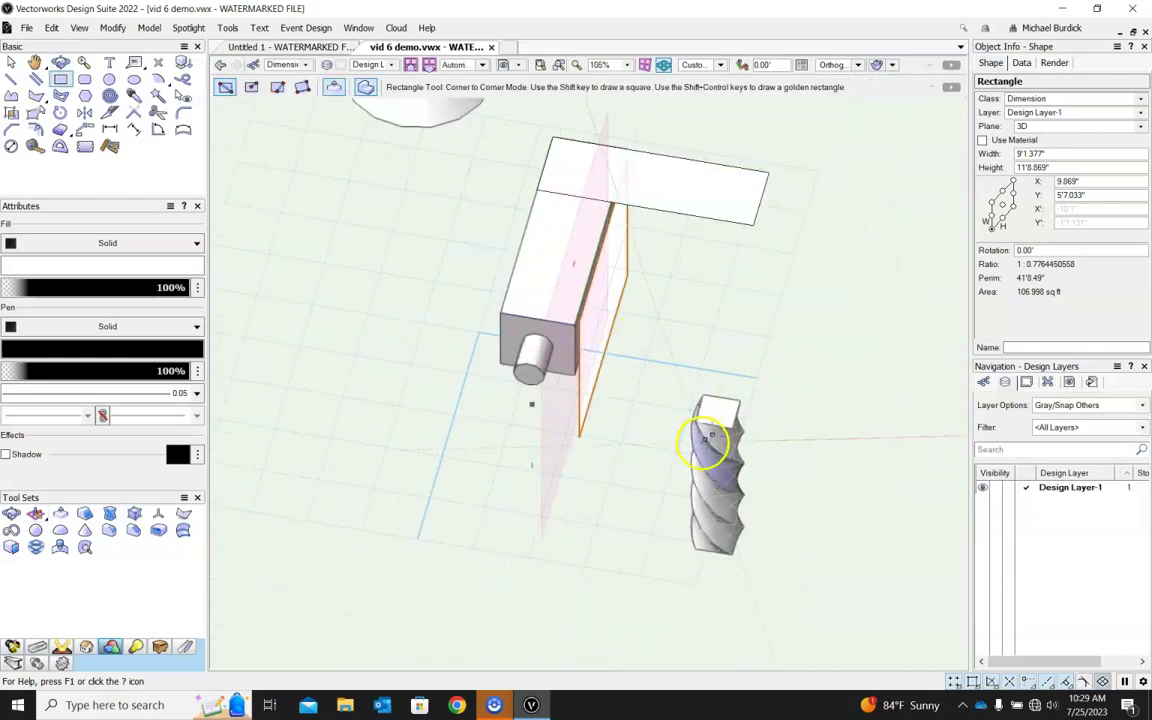
scroll(712, 411, up, 4)
click(725, 413)
scroll(700, 260, down, 2)
click(586, 188)
scroll(700, 210, down, 3)
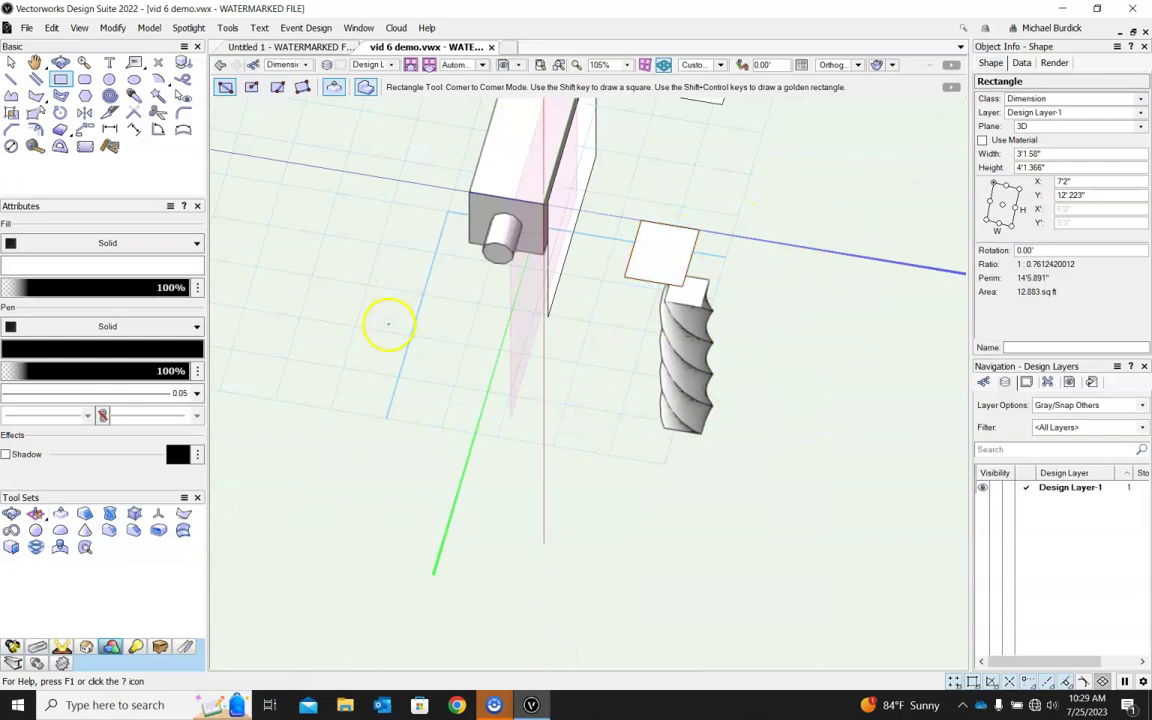
Delete the three rectangles drawn on the column's top, the box's side and the box's top
click(217, 284)
click(14, 62)
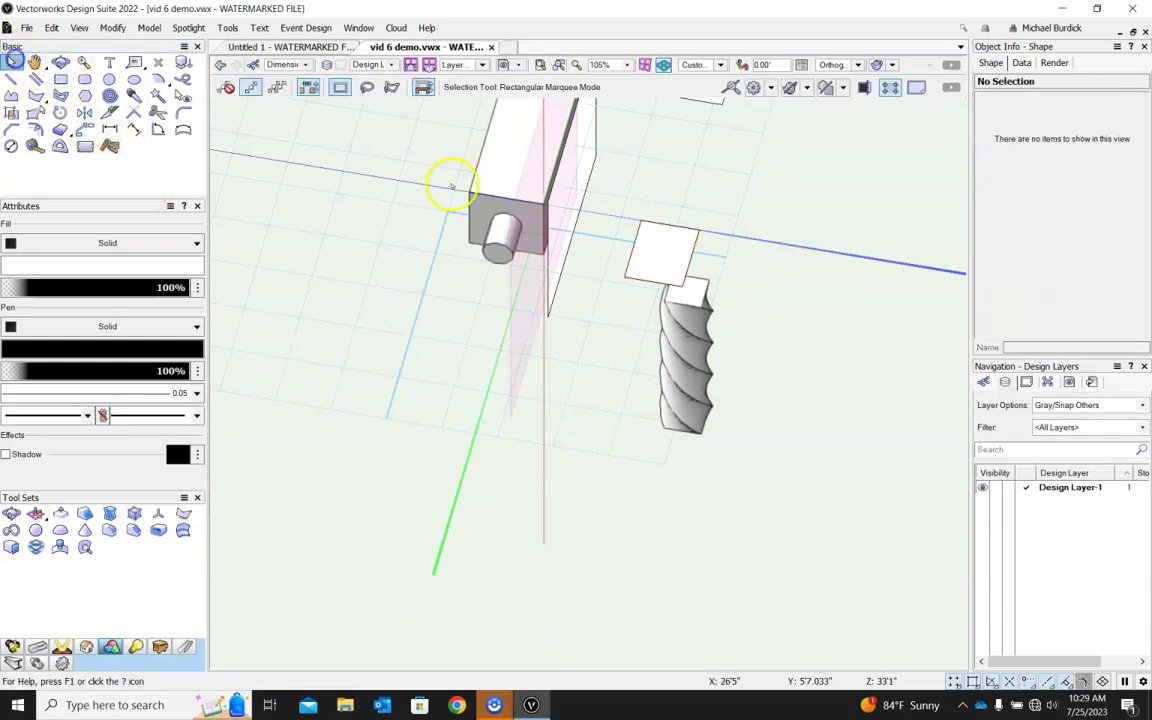
click(620, 264)
key(Delete)
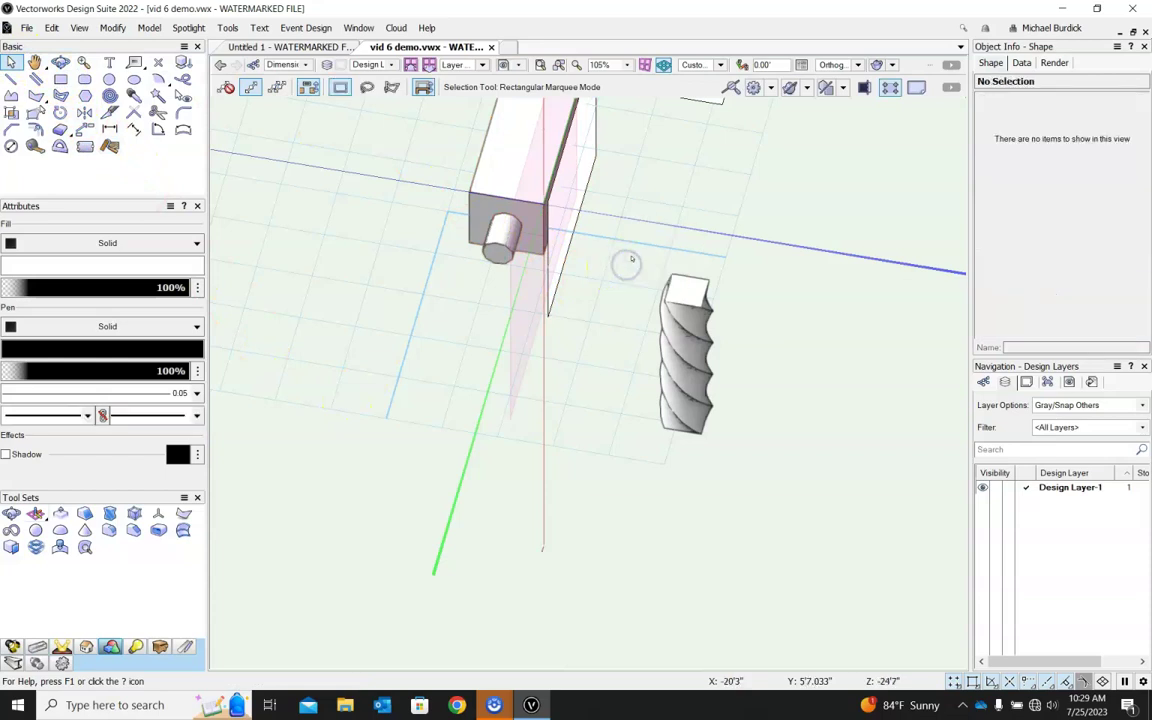
shift+middle_drag(501, 313, 850, 355)
click(268, 262)
key(Delete)
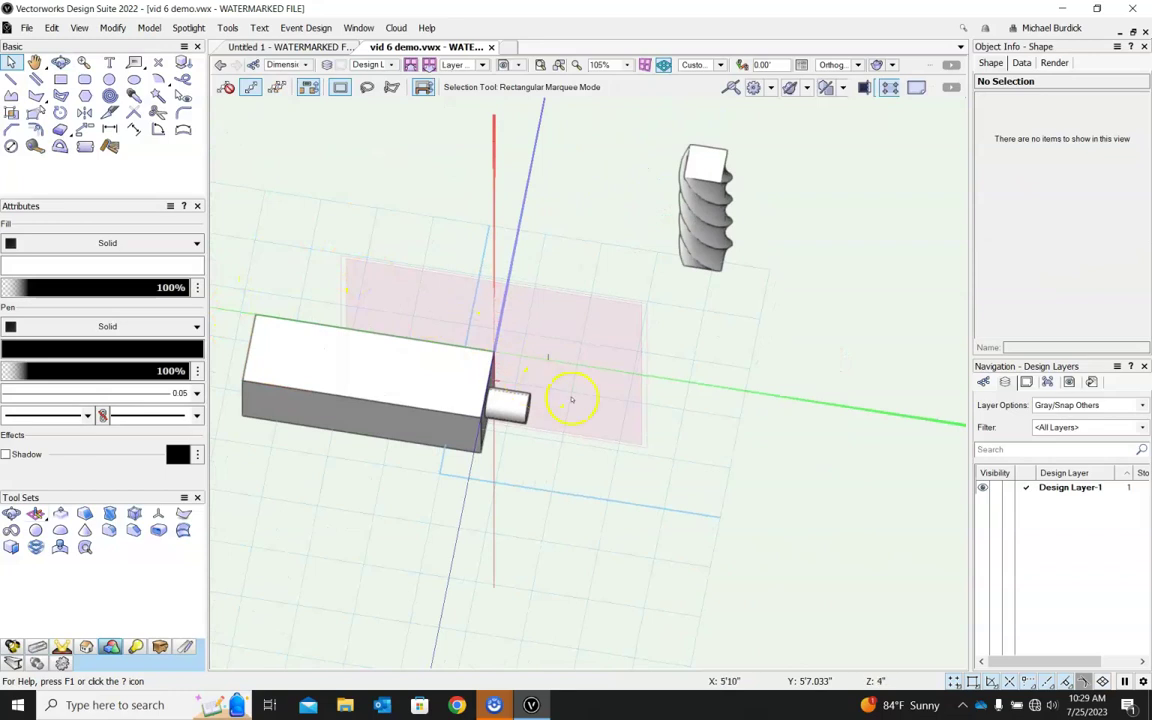
shift+middle_drag(652, 449, 633, 324)
click(669, 286)
key(Delete)
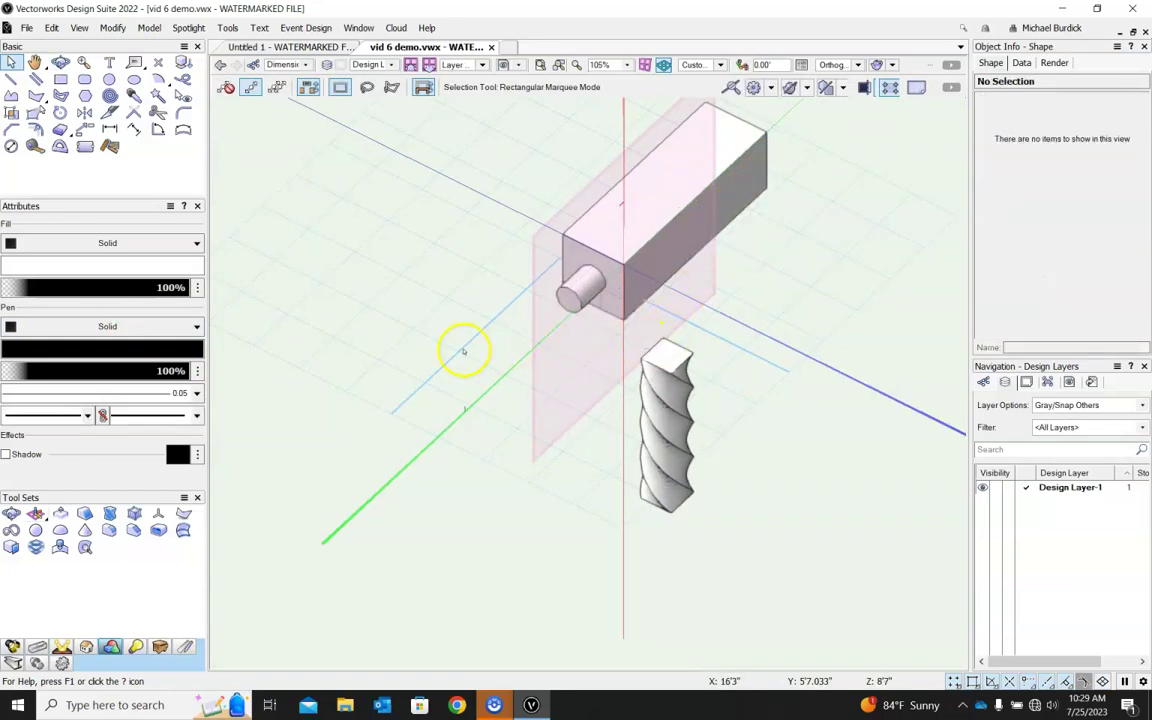
Draw a rectangle about 5'8" by 1'8" inside the box's long side face nearest the cone, using the automatic plane
shift+middle_drag(365, 283, 733, 308)
click(60, 79)
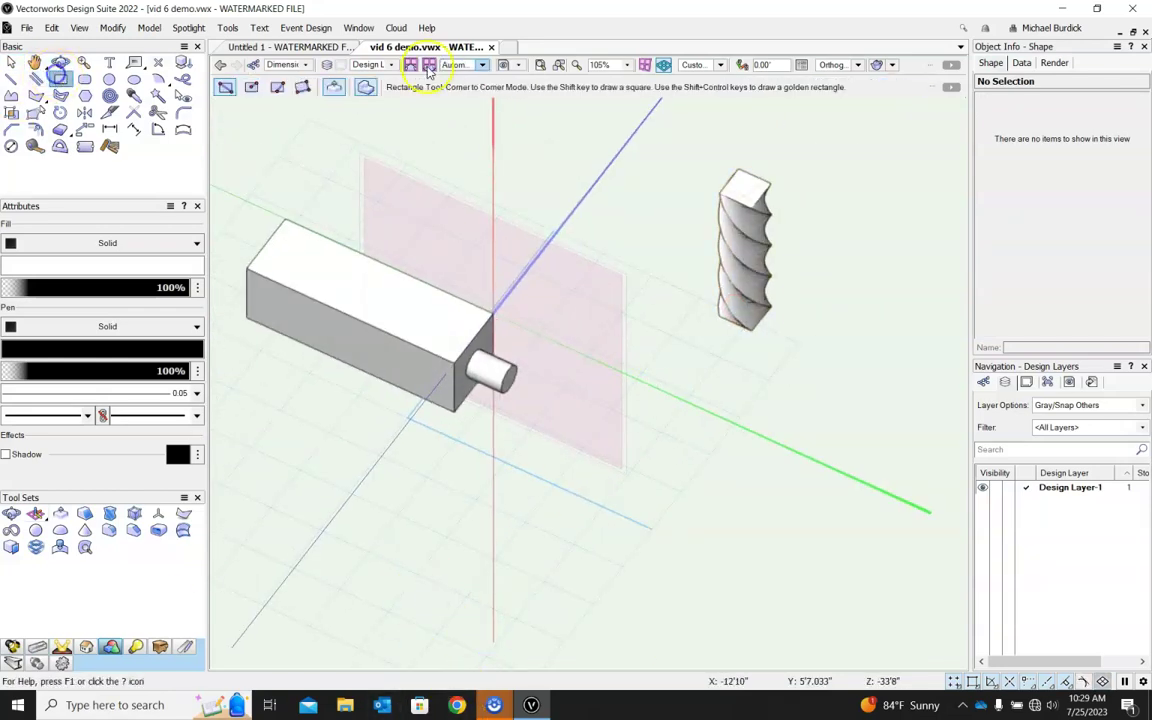
shift+middle_drag(592, 298, 413, 332)
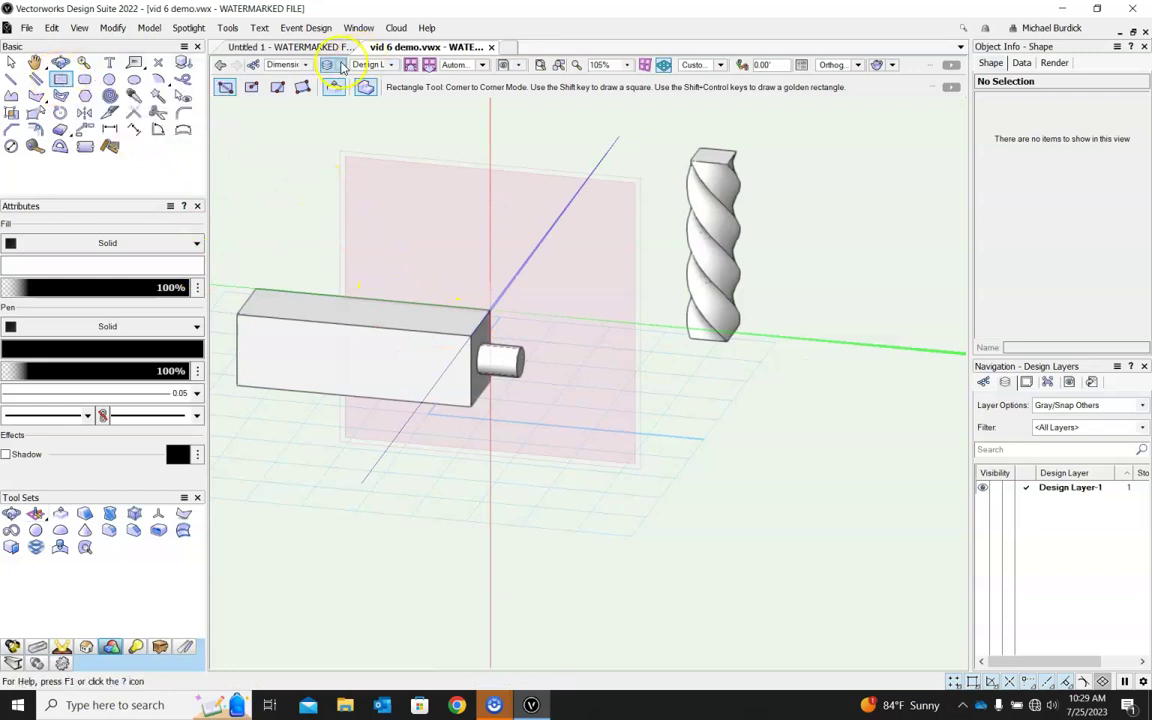
scroll(283, 340, up, 3)
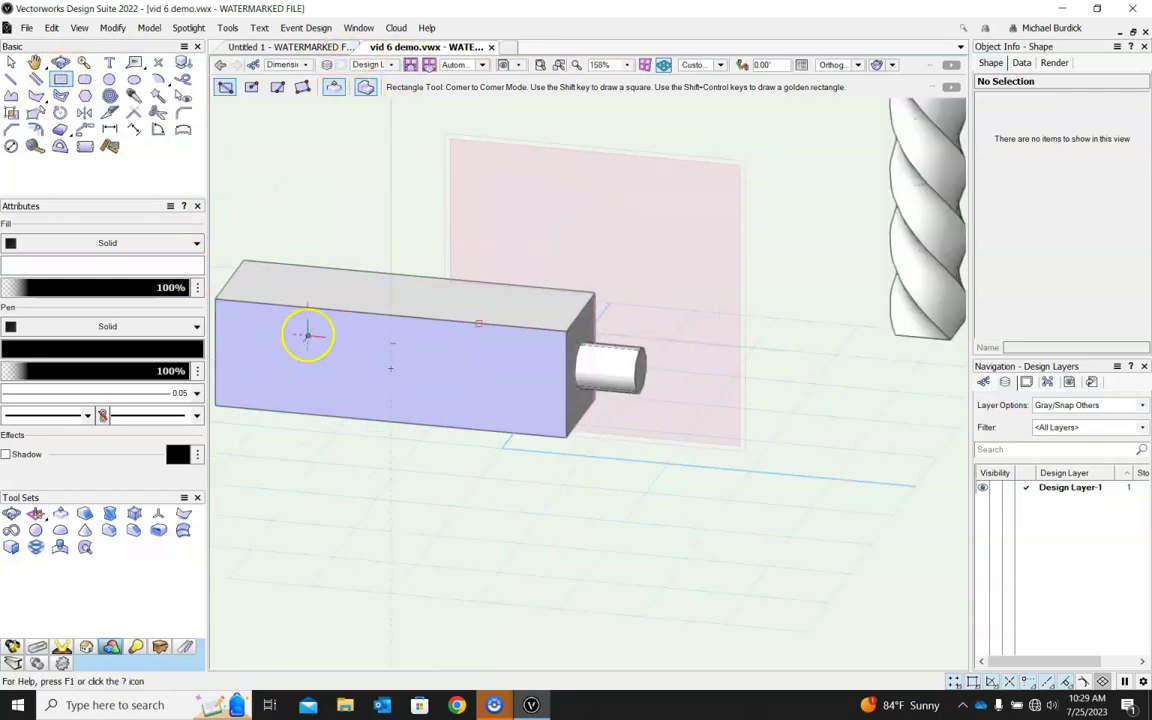
click(309, 334)
click(469, 390)
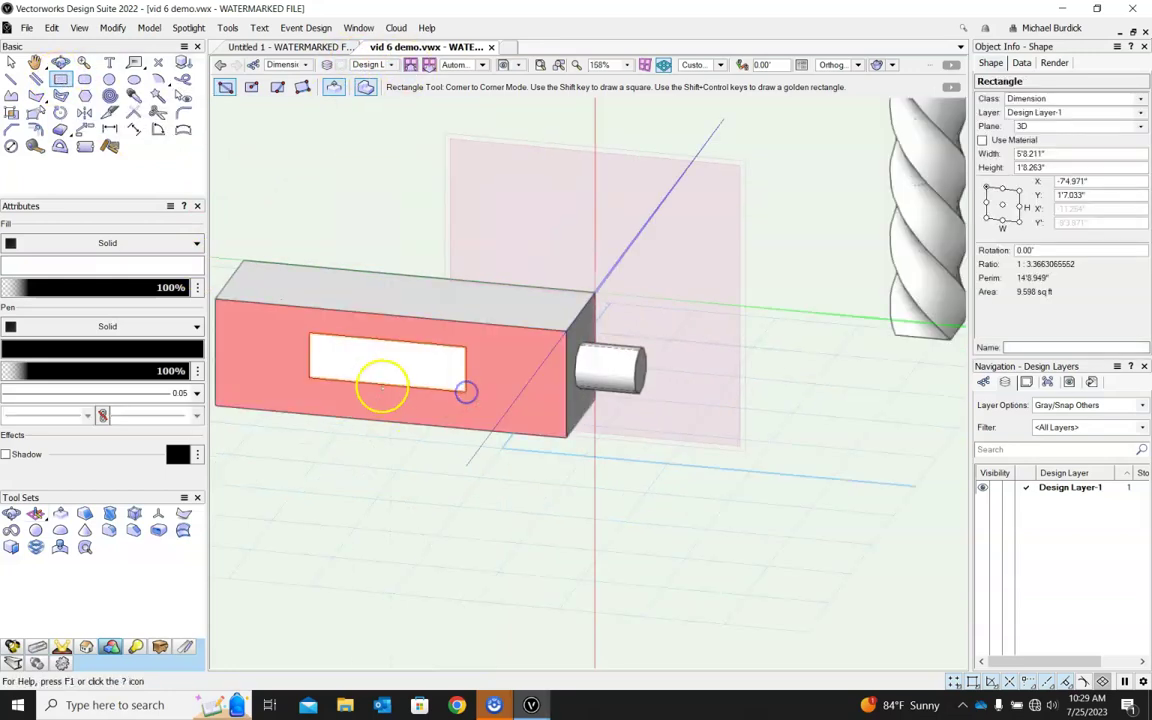
Pull the rectangle outward from the box's side face so the combined solid is about 12'8" deep overall
click(382, 380)
click(373, 502)
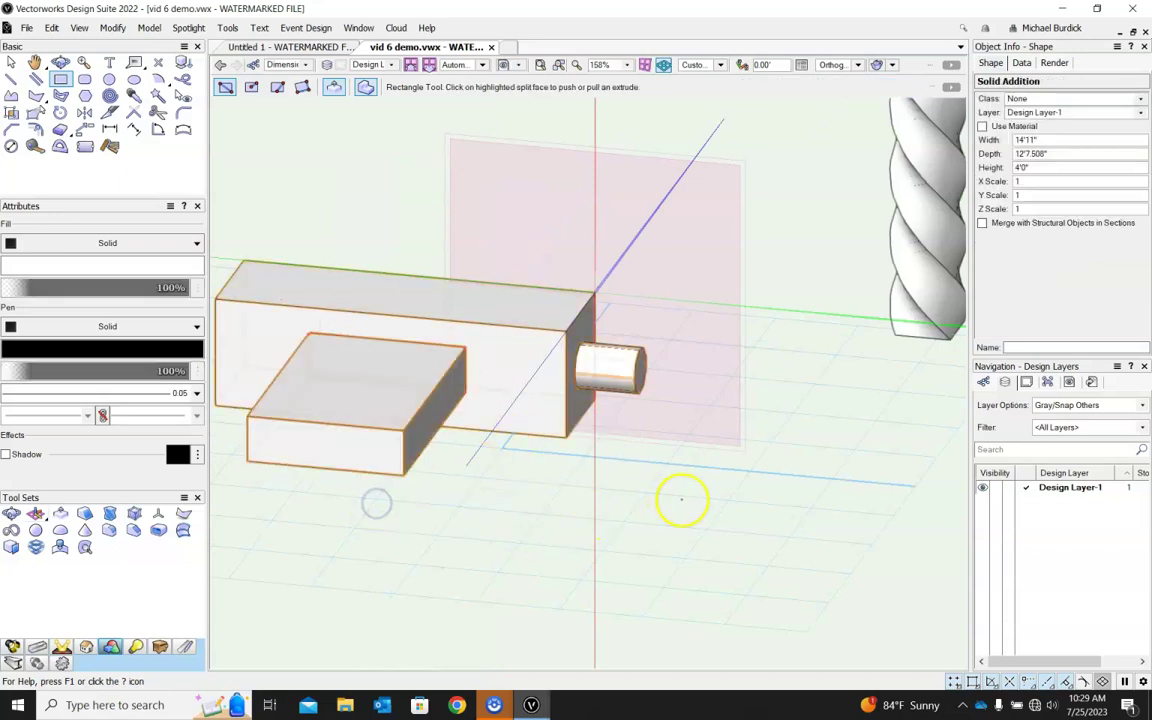
shift+middle_drag(677, 500, 417, 566)
scroll(417, 566, down, 3)
scroll(444, 381, up, 4)
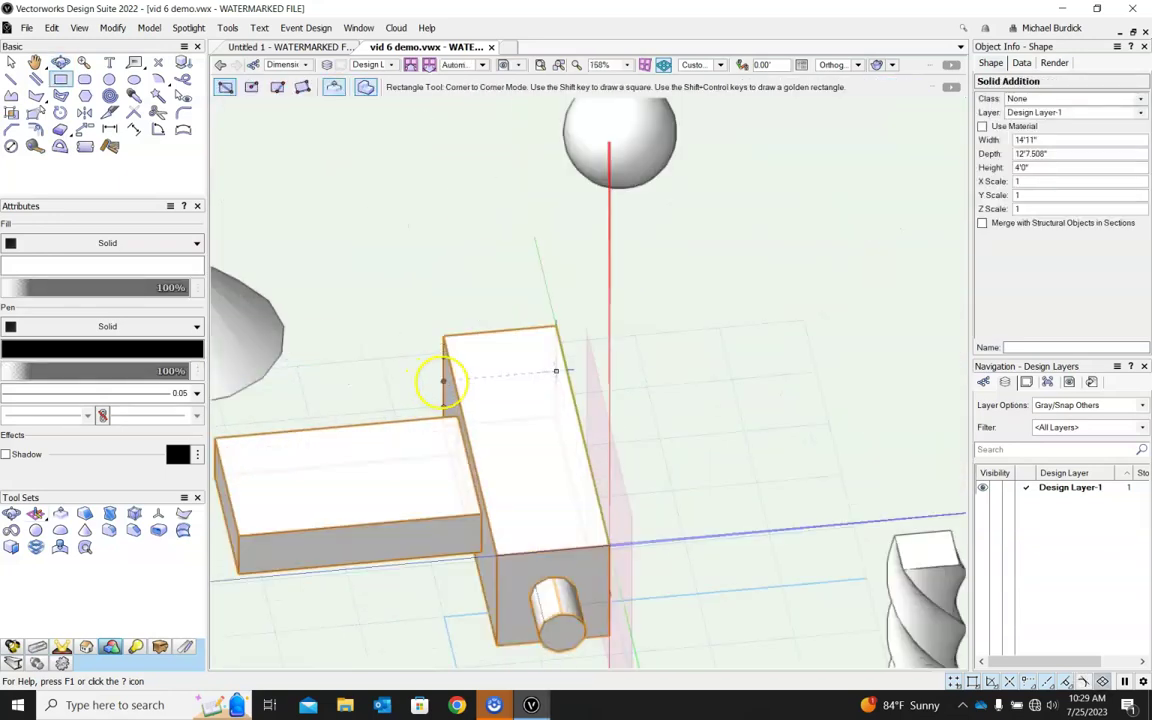
Draw a rectangle about 1'7" by 8'5" on the box's top face and push it down through the solid to cut a slot
click(477, 367)
click(556, 508)
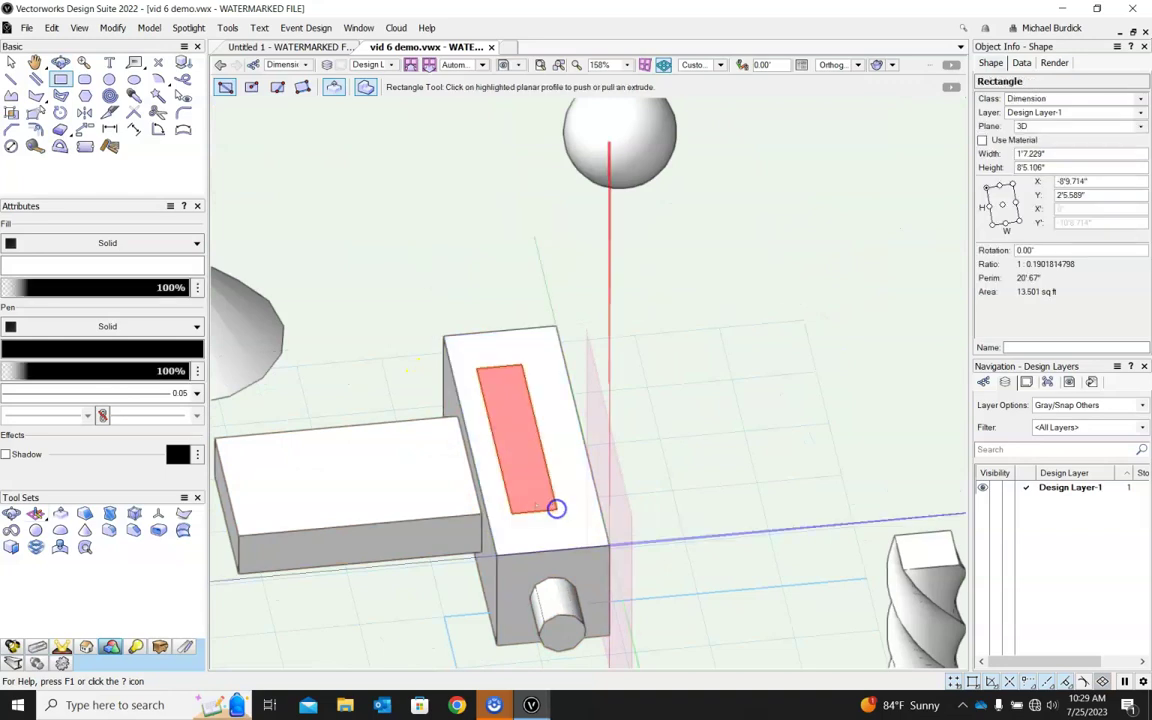
click(530, 490)
click(540, 595)
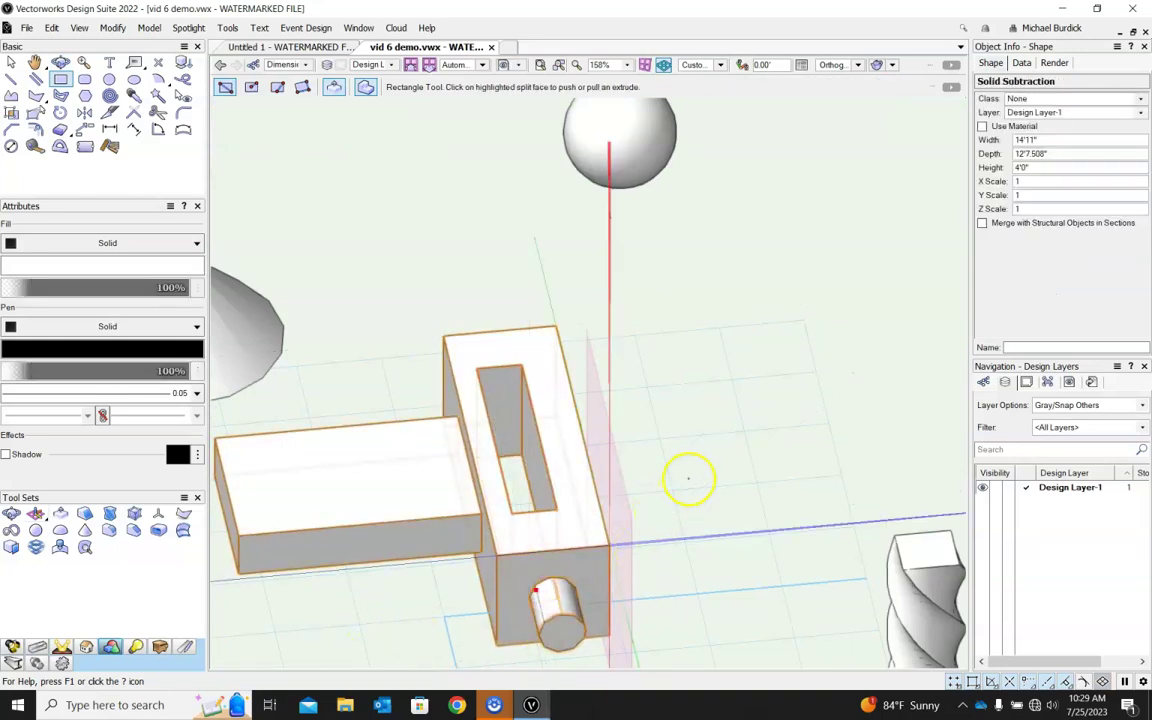
Set the active plane to Layer Plane and draw a rectangle about 16'10" by 44'5" on the ground behind the solids
shift+middle_drag(690, 476, 793, 338)
scroll(521, 500, down, 5)
shift+middle_drag(490, 440, 418, 65)
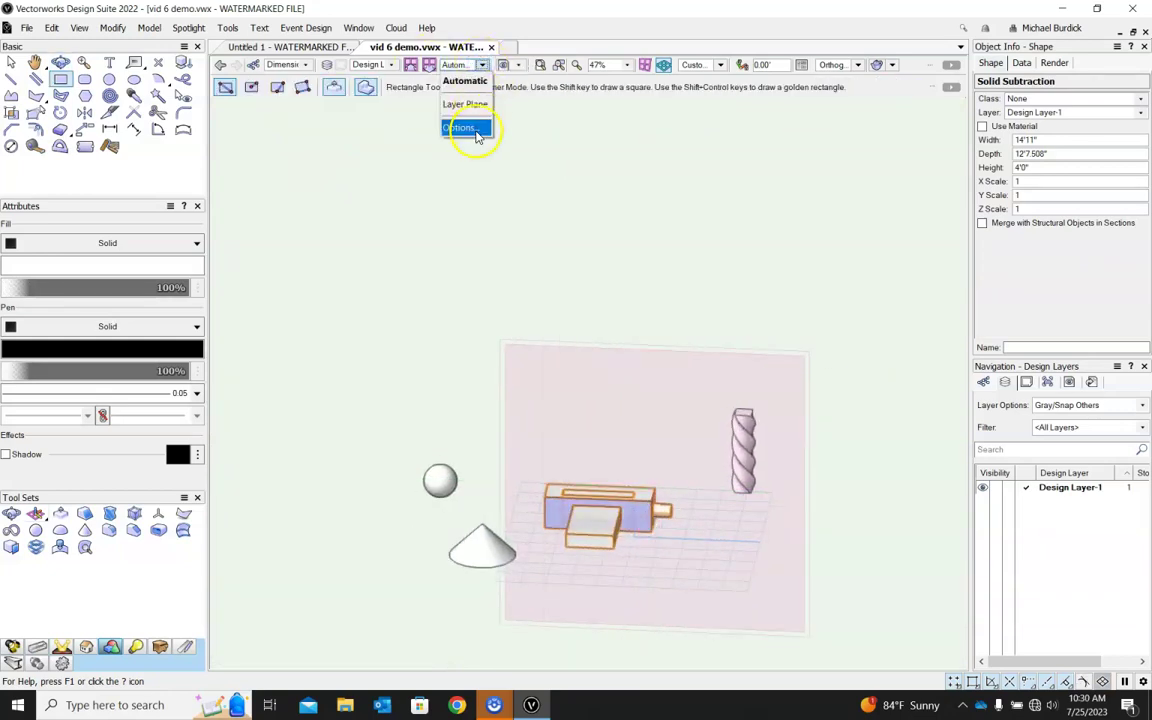
click(470, 106)
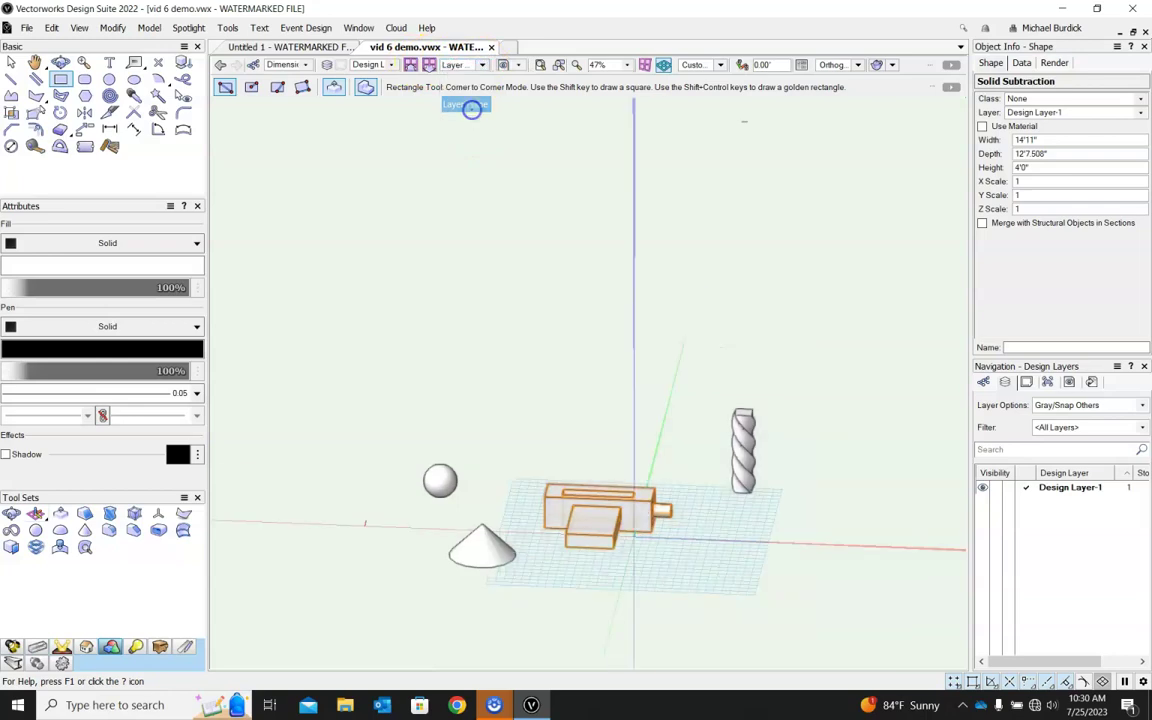
click(411, 375)
click(516, 527)
shift+middle_drag(620, 518, 797, 488)
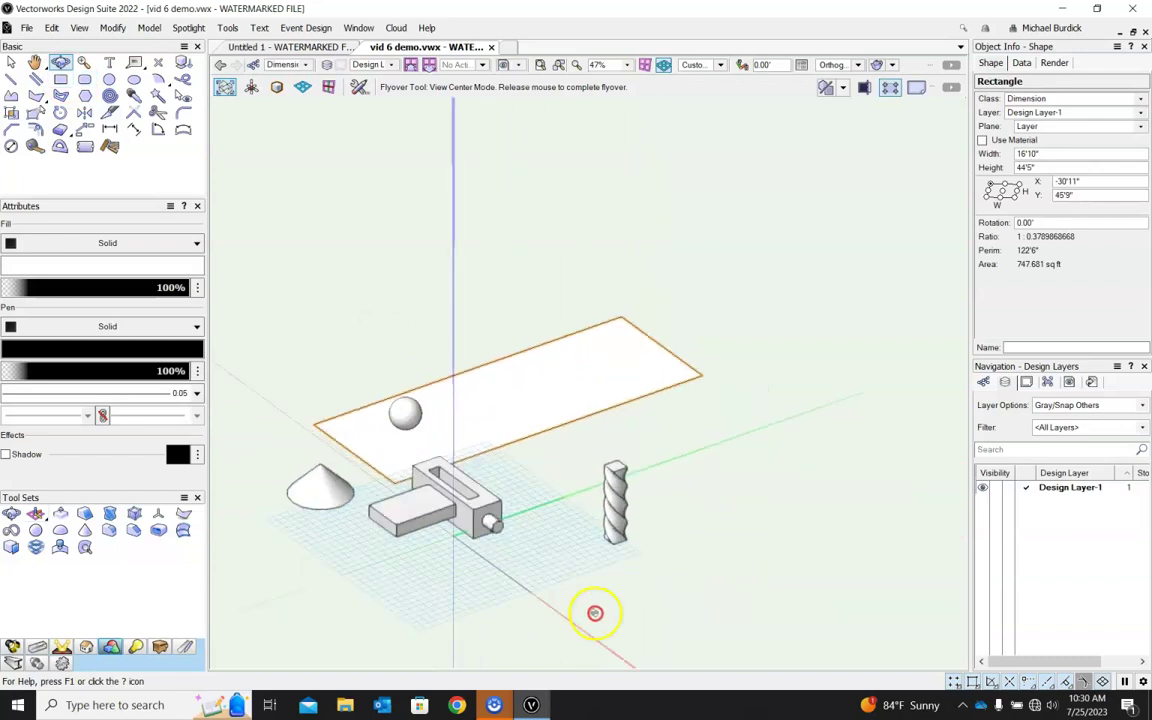
ctrl+middle_drag(611, 620, 680, 628)
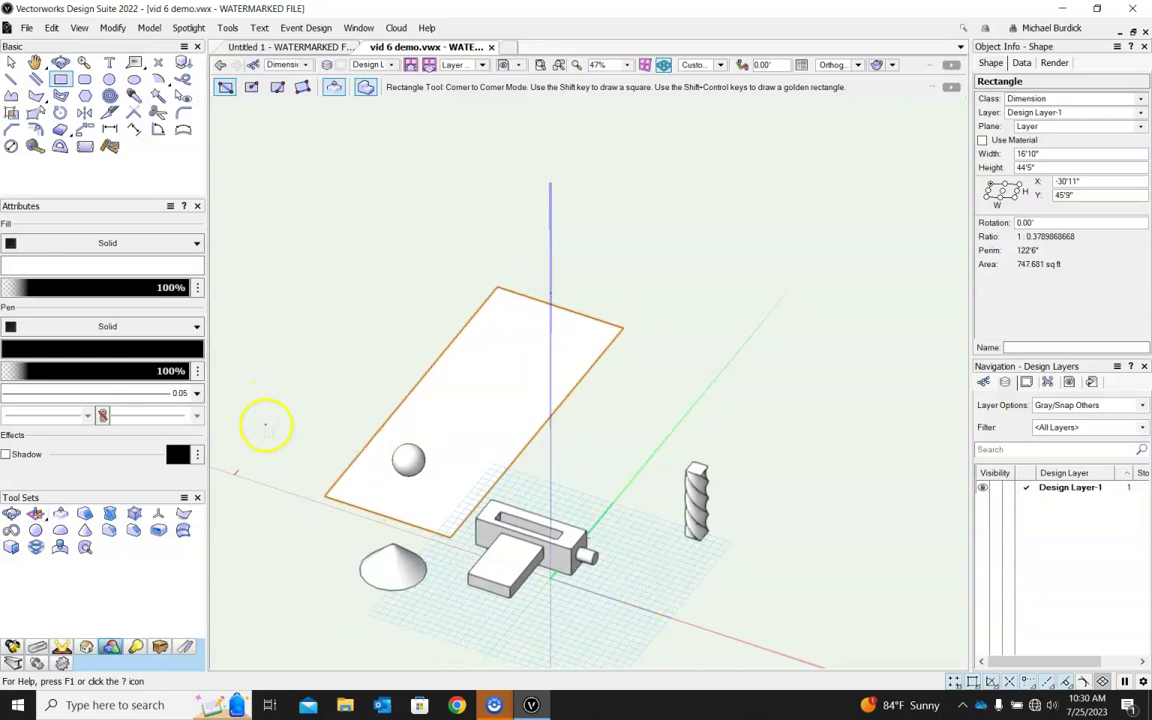
click(483, 66)
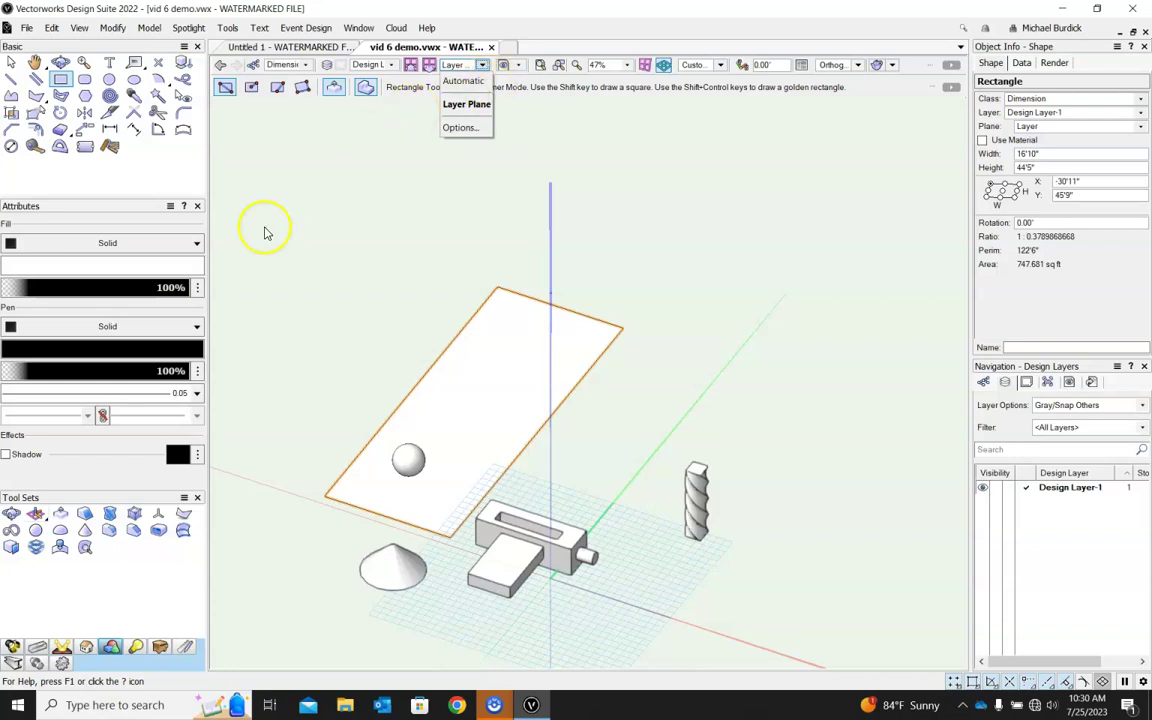
click(421, 170)
click(459, 129)
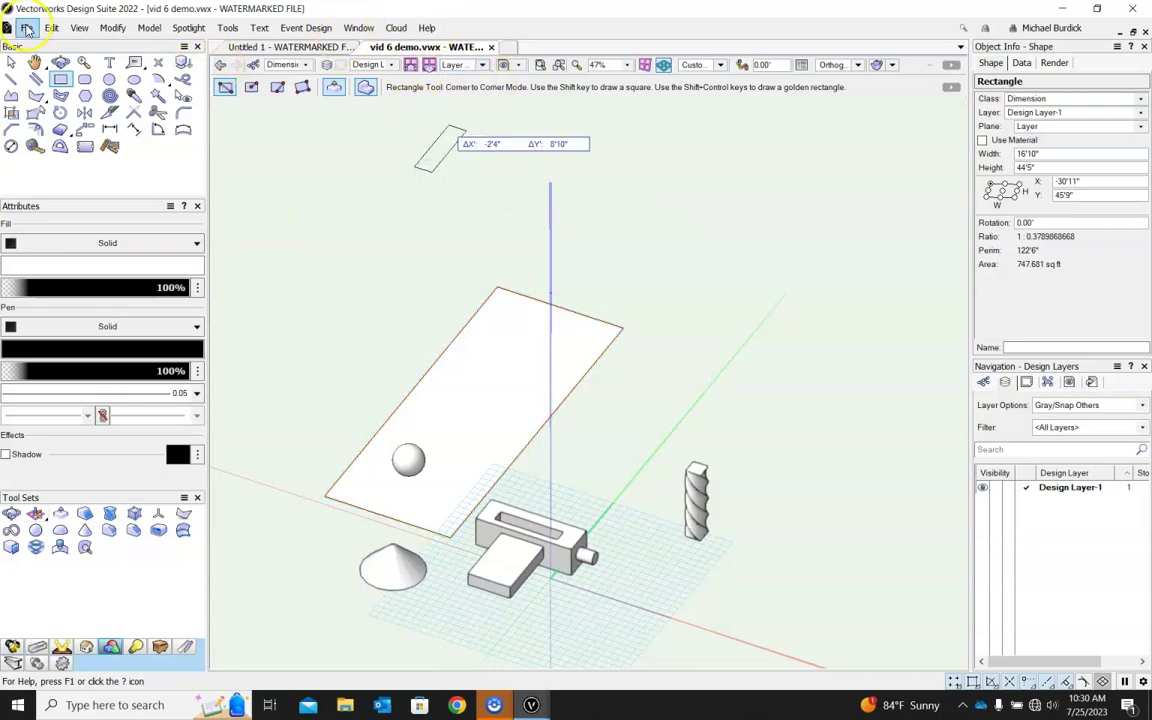
click(27, 28)
mouse_move(103, 321)
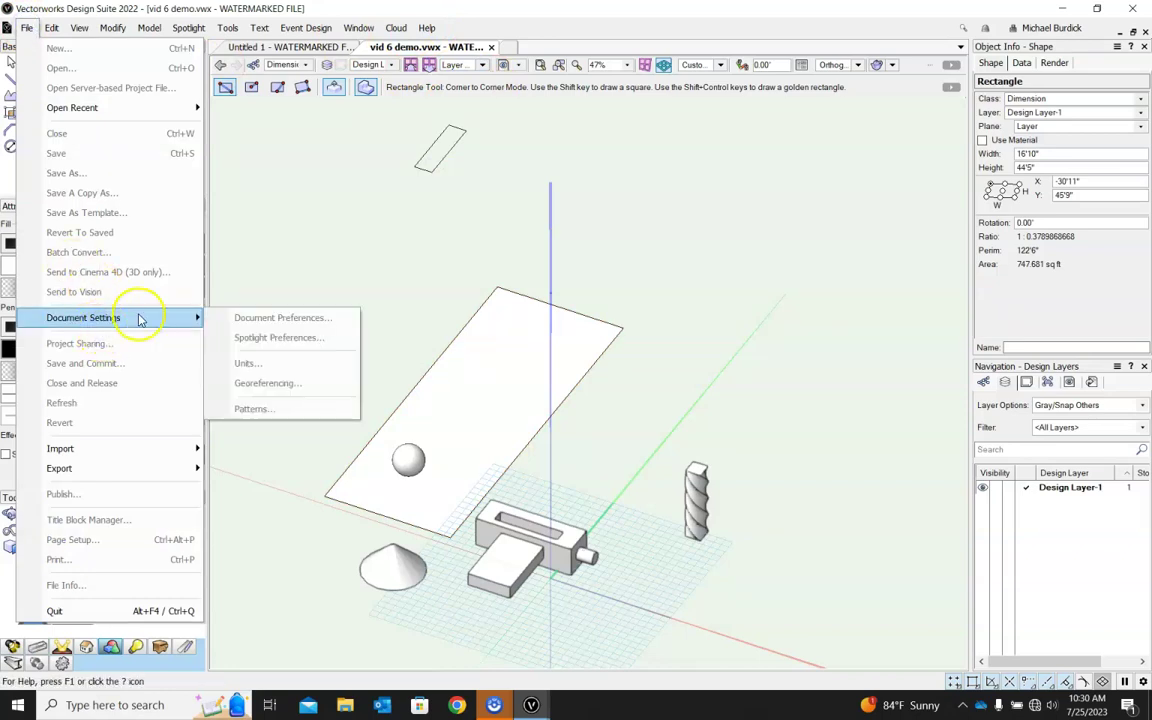
key(Escape)
key(ctrl+z)
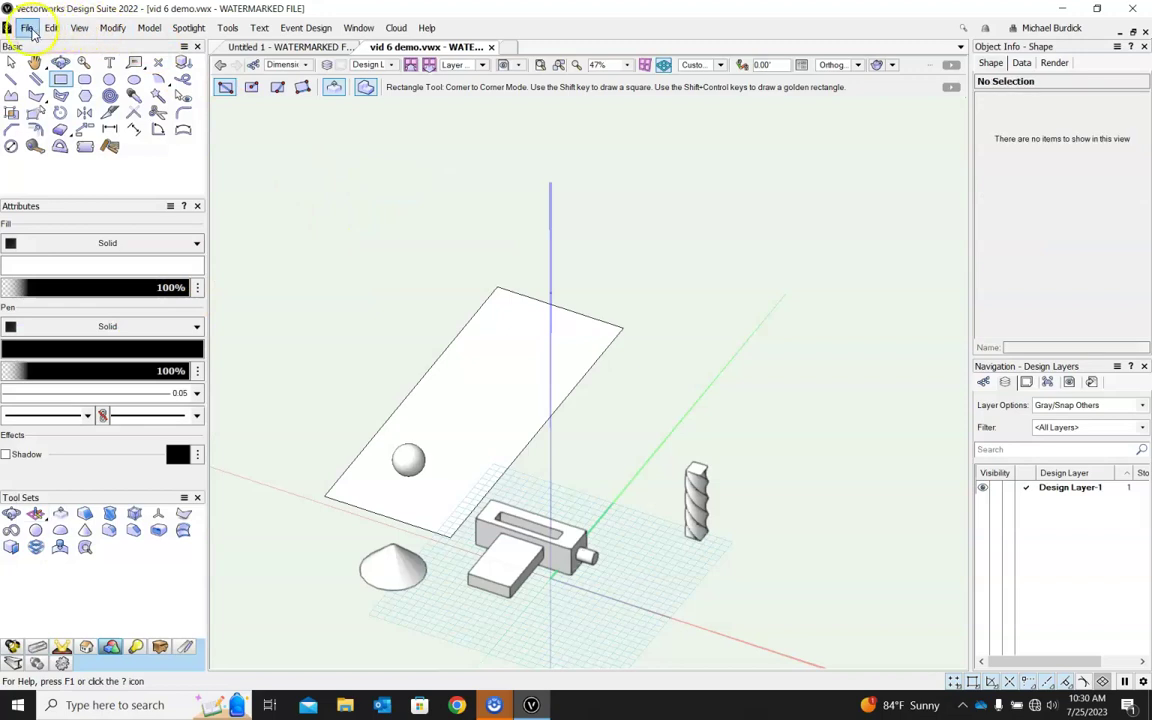
Review the Display, Dimensions and Legacy 2D settings in the document preferences, including the options for enabling legacy 2D features
click(28, 28)
mouse_move(172, 316)
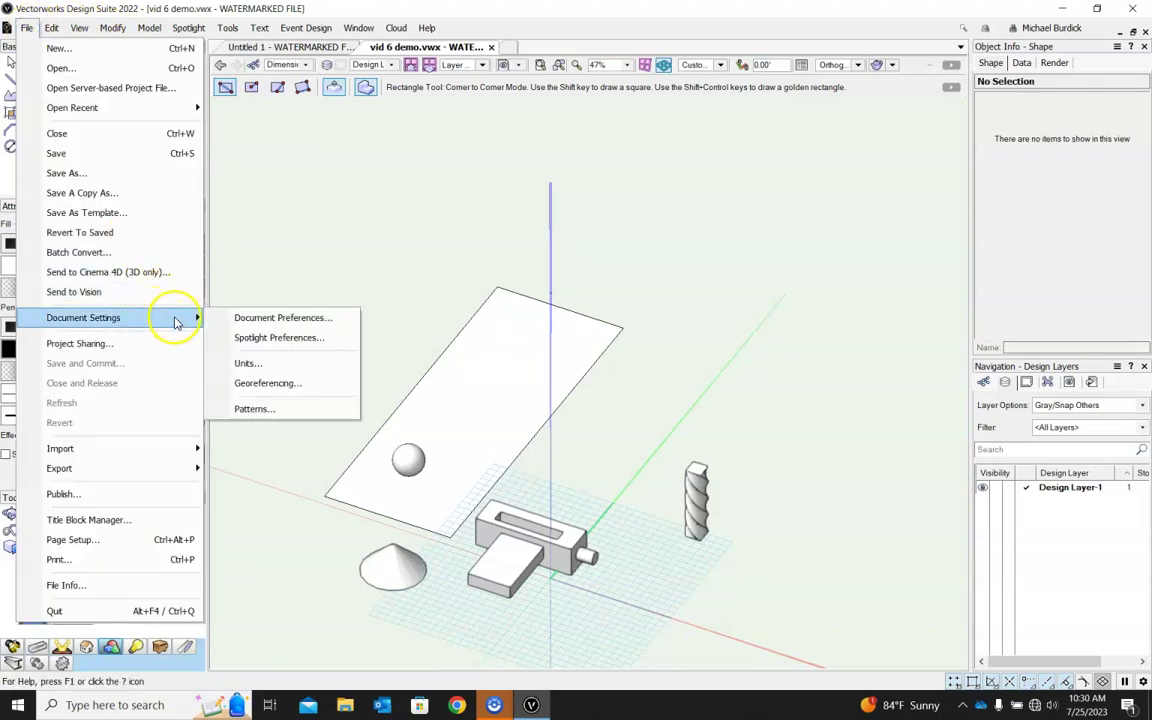
click(262, 318)
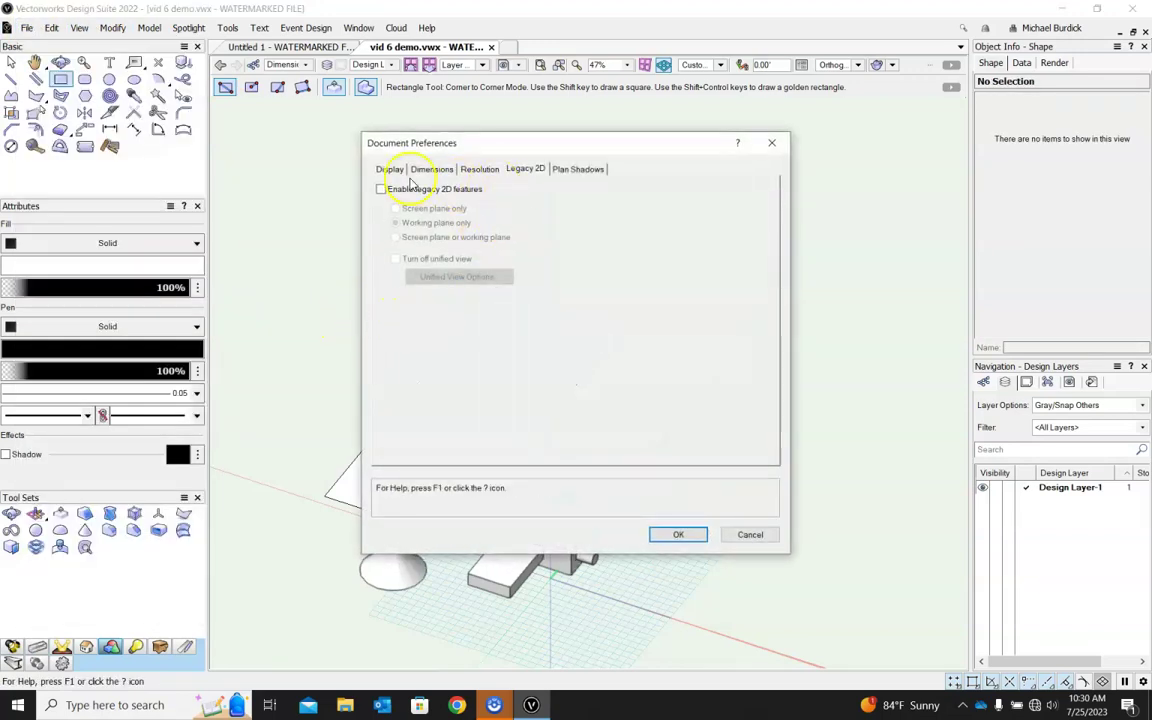
click(390, 169)
click(431, 169)
click(521, 169)
click(679, 535)
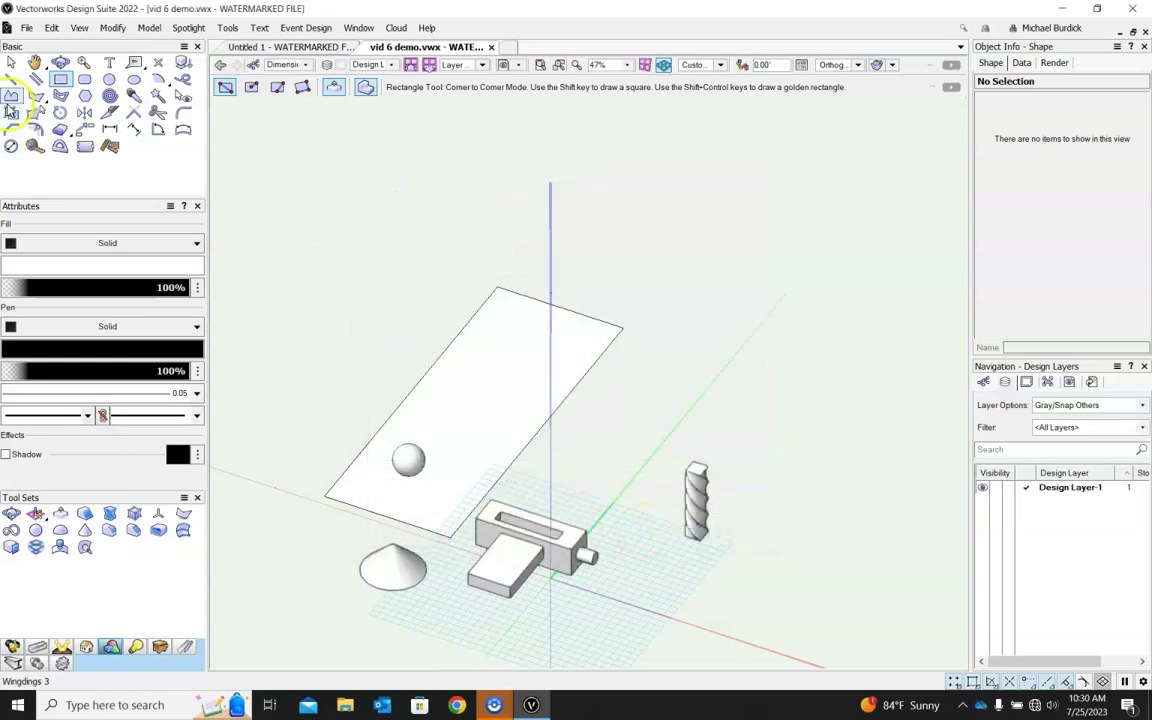
Delete the large rectangle drawn on the layer plane beneath the sphere
click(10, 62)
click(580, 315)
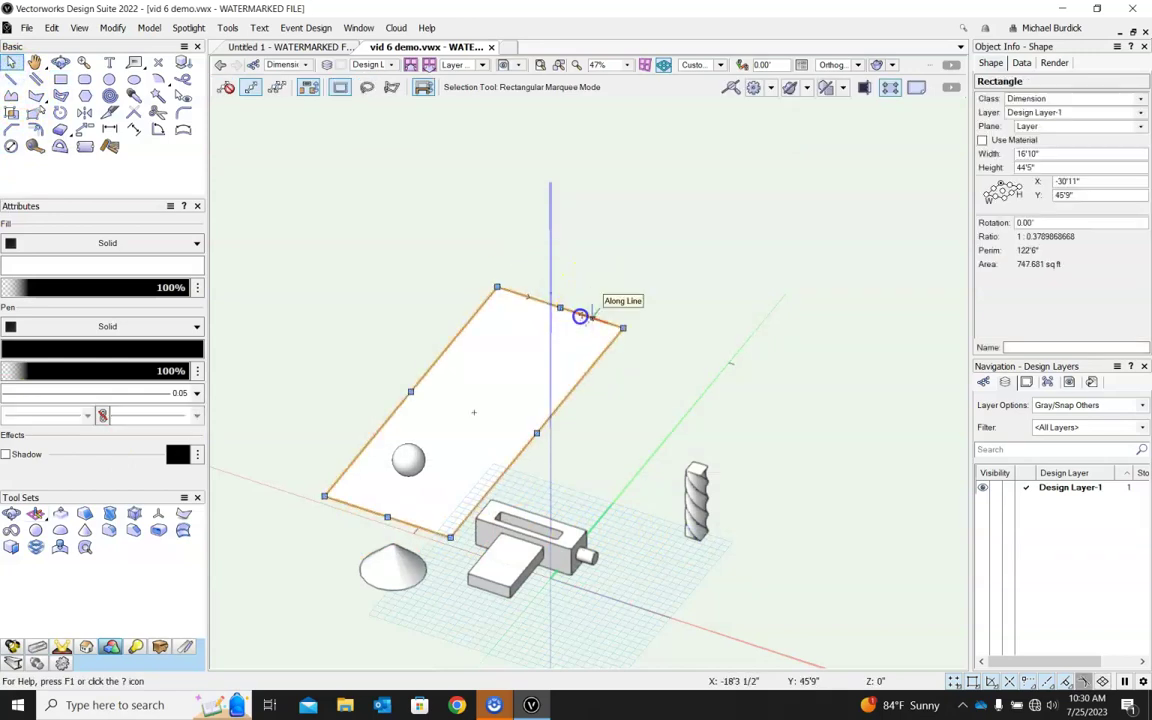
key(Delete)
click(580, 295)
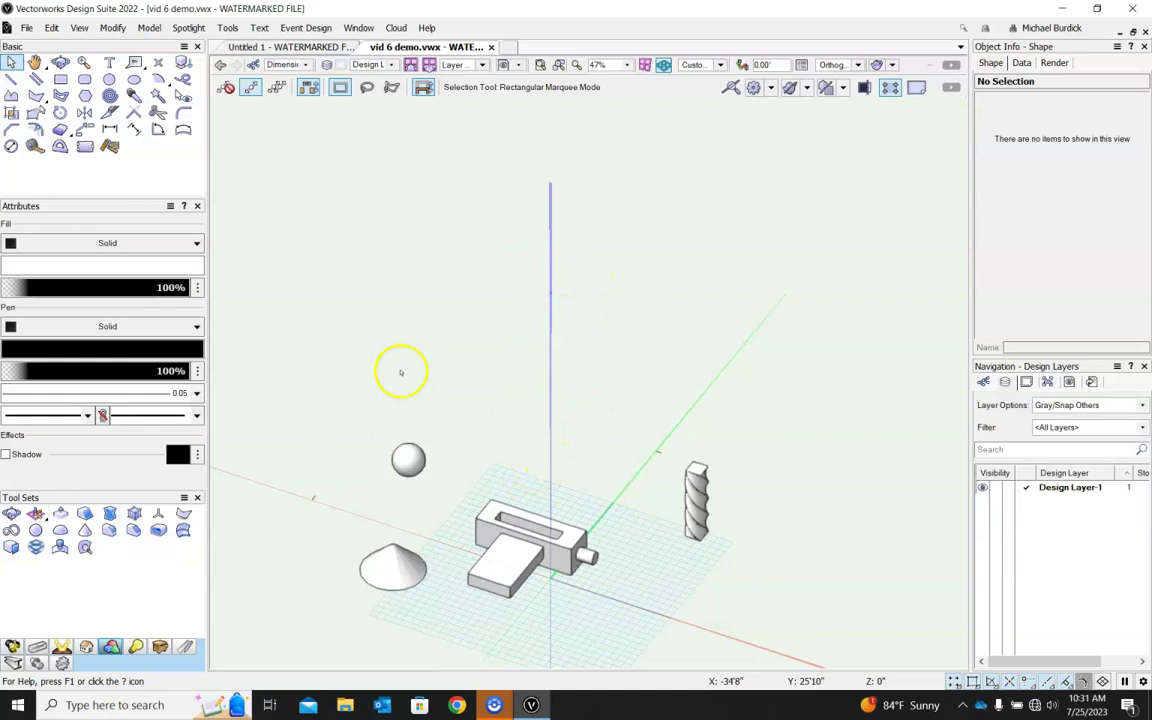
middle_drag(391, 373, 580, 348)
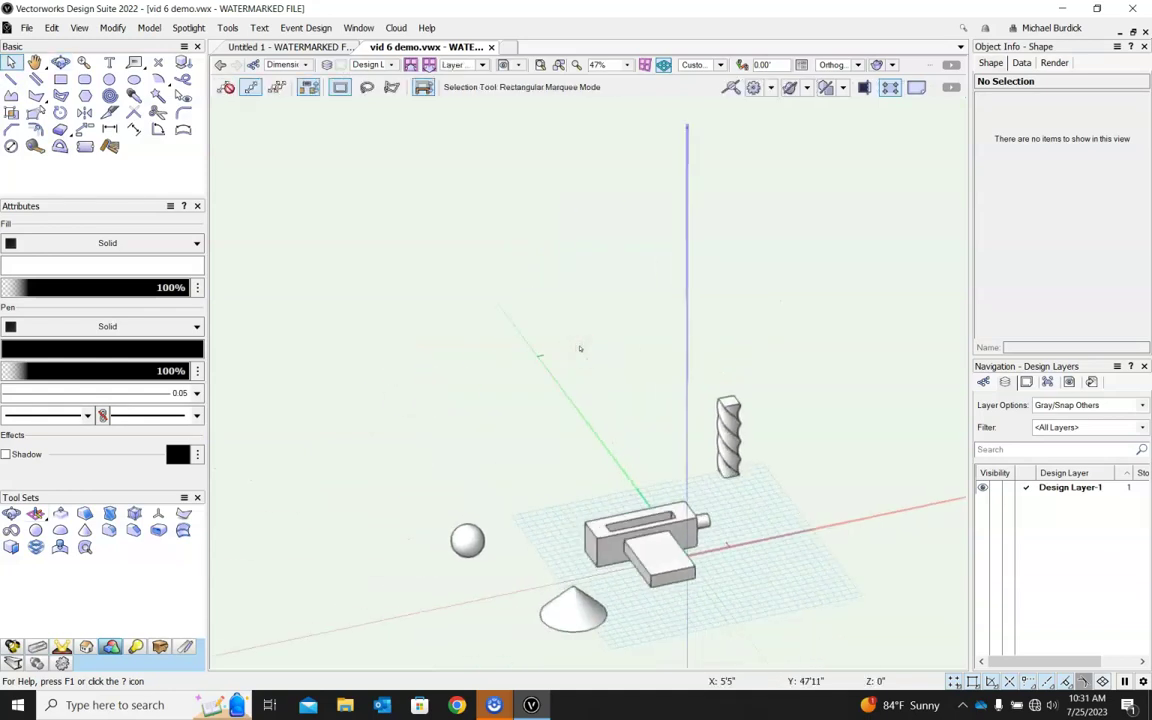